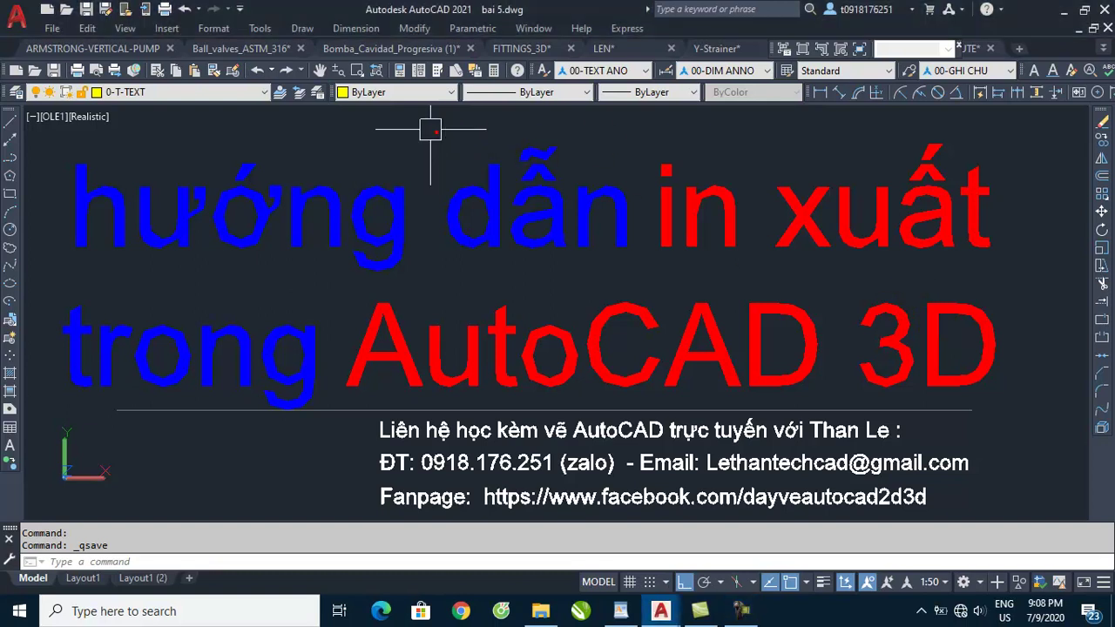
- Cycle through the open drawings (Ball_valves_ASTM_316, FITTINGS_3D, 3D_piping) back to ARMSTRONG-VERTICAL-PUMP
left_click(79, 49)
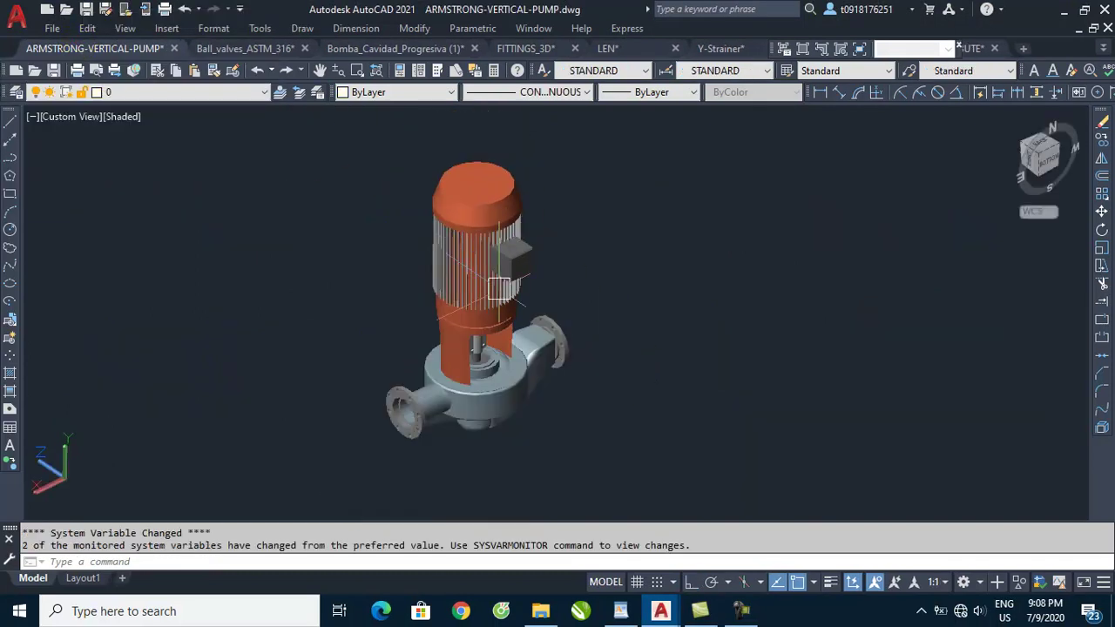
key("ctrl+Tab")
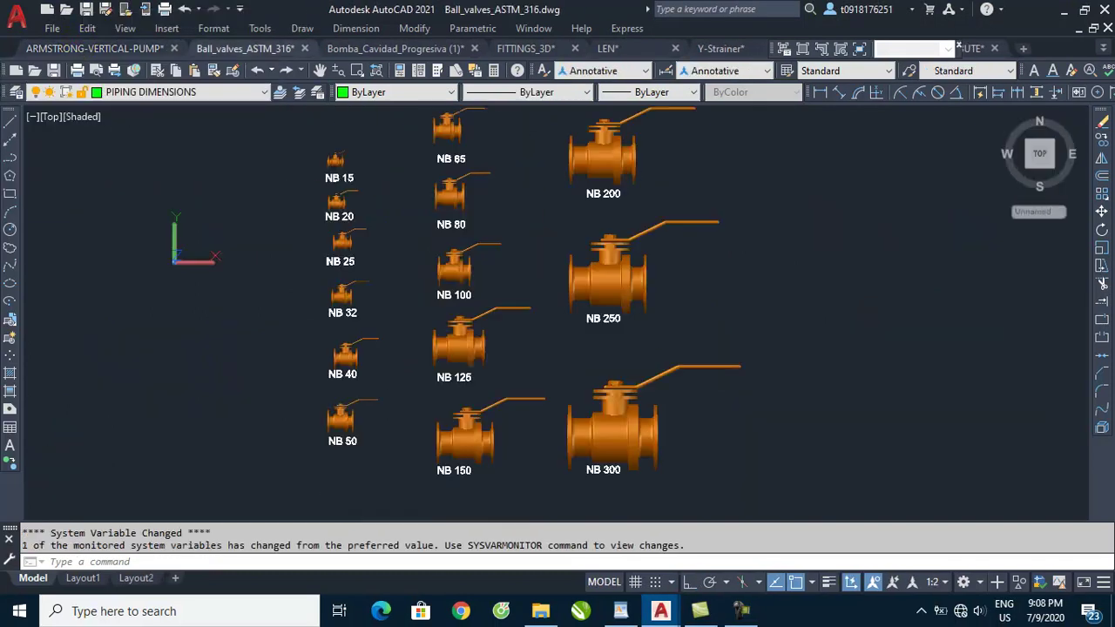
key("ctrl+Tab")
key("ctrl+Tab")
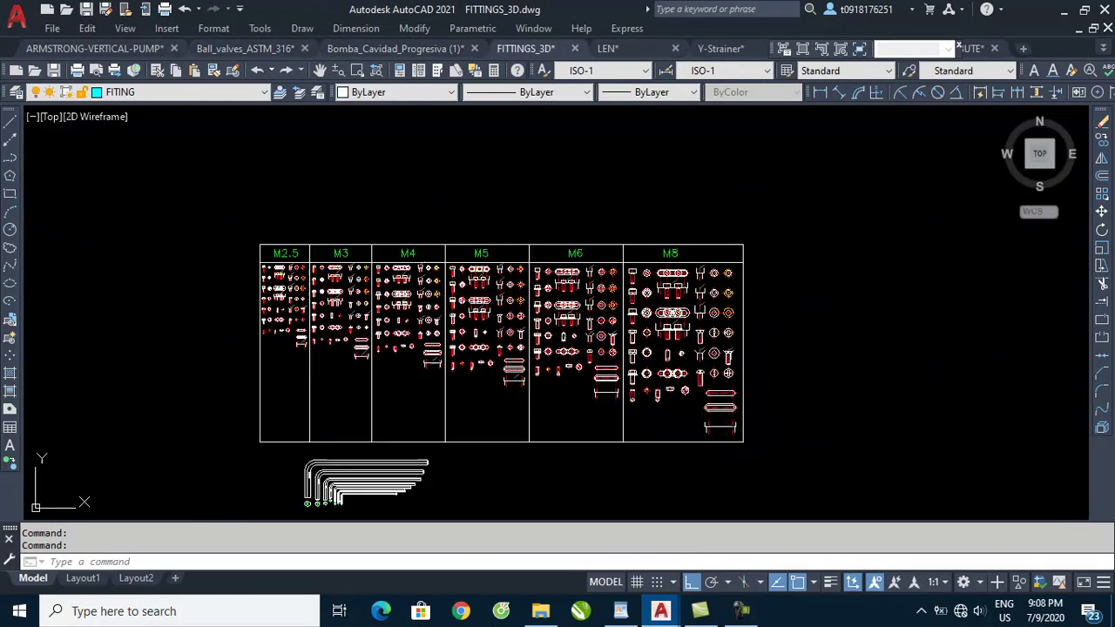
key("ctrl+Tab")
key("ctrl+Tab")
key("ctrl+Tab")
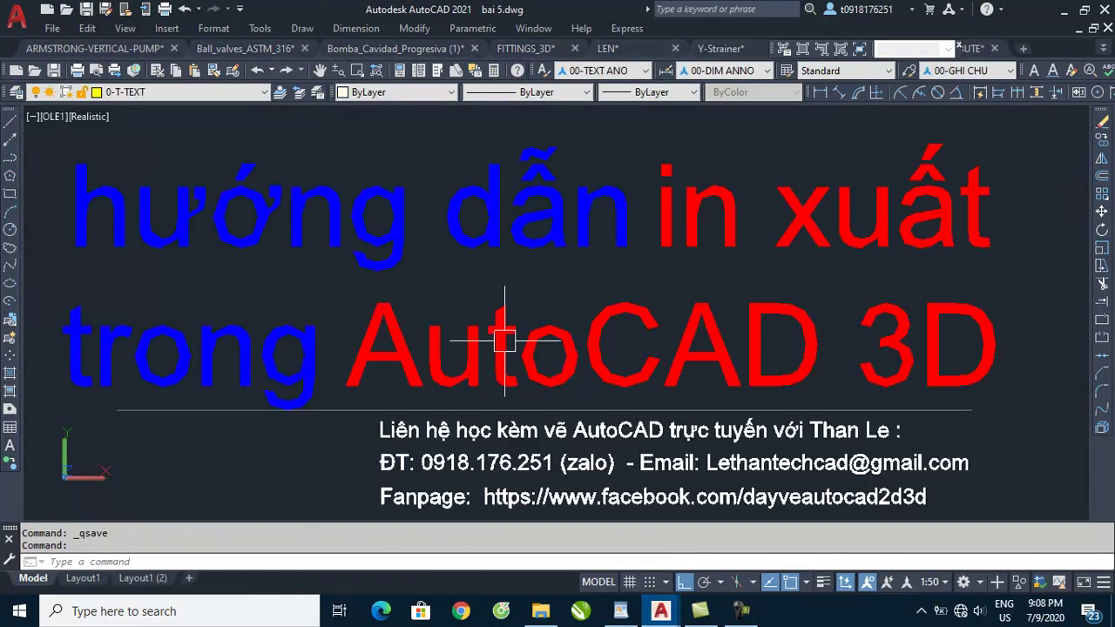
key("ctrl+Tab")
key("ctrl+Tab")
key("ctrl+Tab")
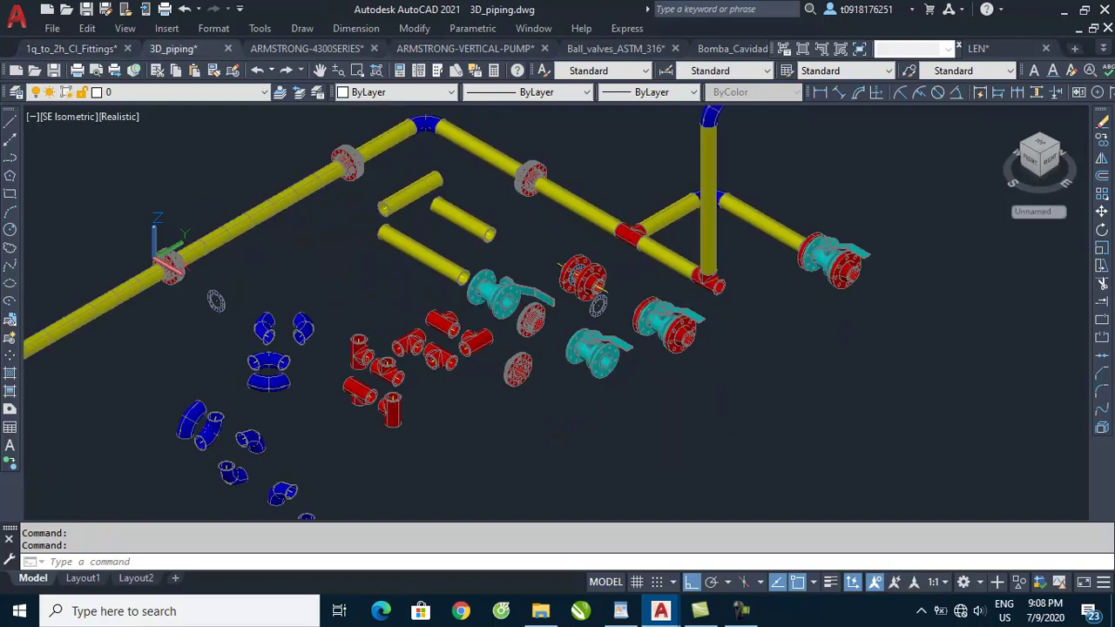
key("ctrl+Tab")
key("ctrl+Tab")
key("ctrl+Tab")
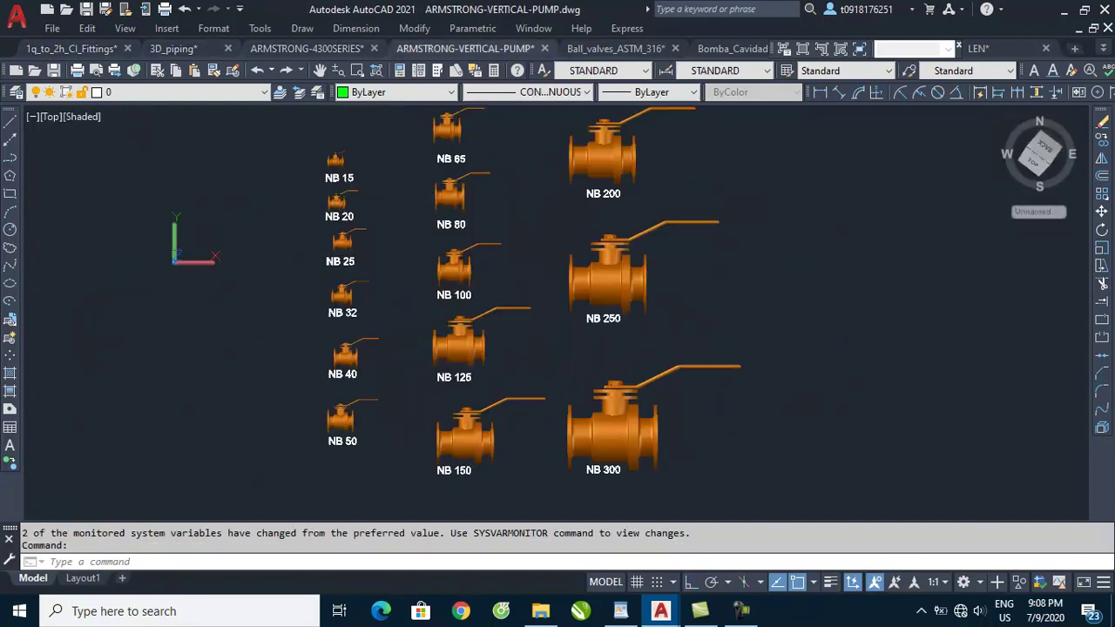
key("ctrl+Tab")
key("ctrl+Tab")
- Orbit the progressive cavity pump model through several viewing angles
mouse_move(572, 327)
middle_mouse_down("shift")
mouse_move(642, 317)
mouse_move(510, 351)
mouse_move(588, 305)
mouse_move(633, 337)
mouse_move(608, 348)
mouse_move(608, 364)
mouse_move(602, 331)
middle_mouse_up("shift")
scroll(595, 300, "down", 2)
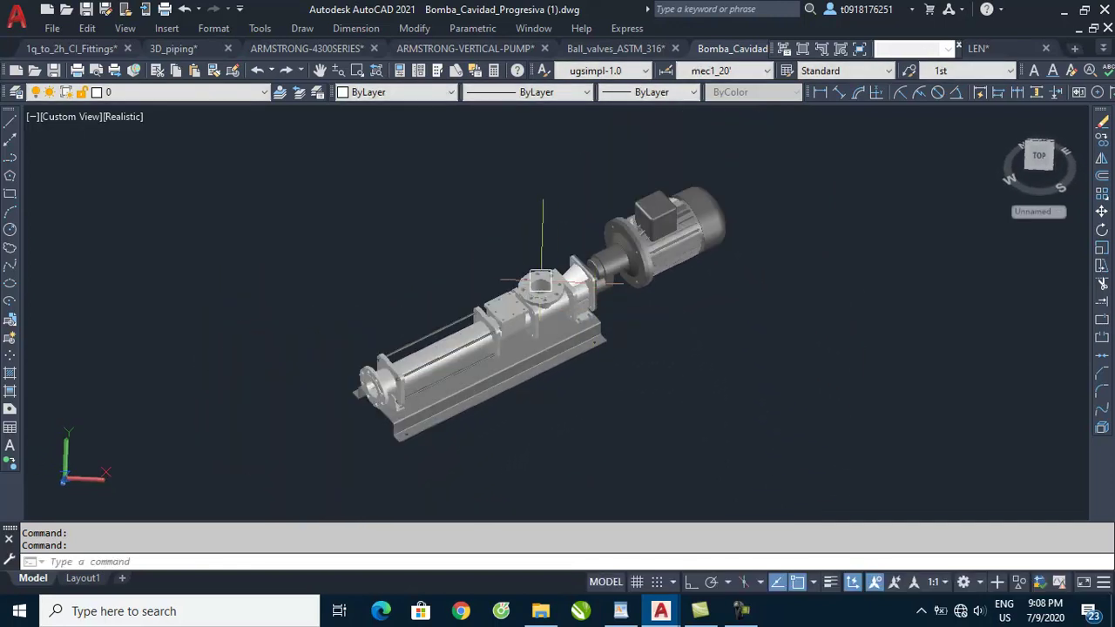
scroll(541, 280, "up", 3)
mouse_move(584, 338)
middle_mouse_down("shift")
mouse_move(598, 323)
mouse_move(614, 330)
mouse_move(565, 348)
middle_mouse_up("shift")
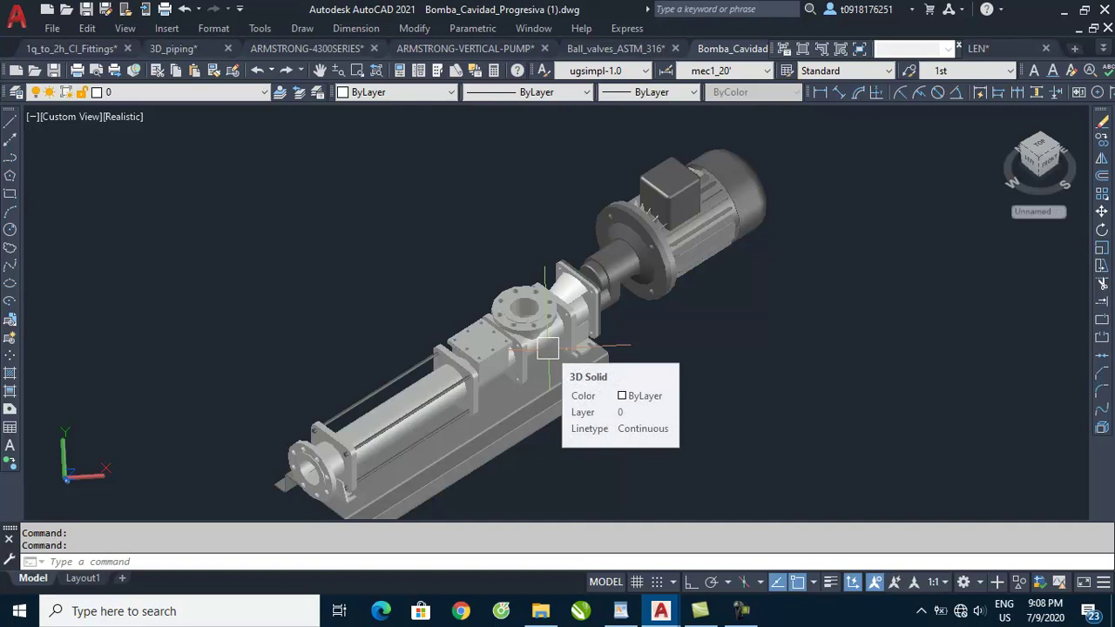
scroll(674, 154, "down", 2)
scroll(630, 179, "up", 1)
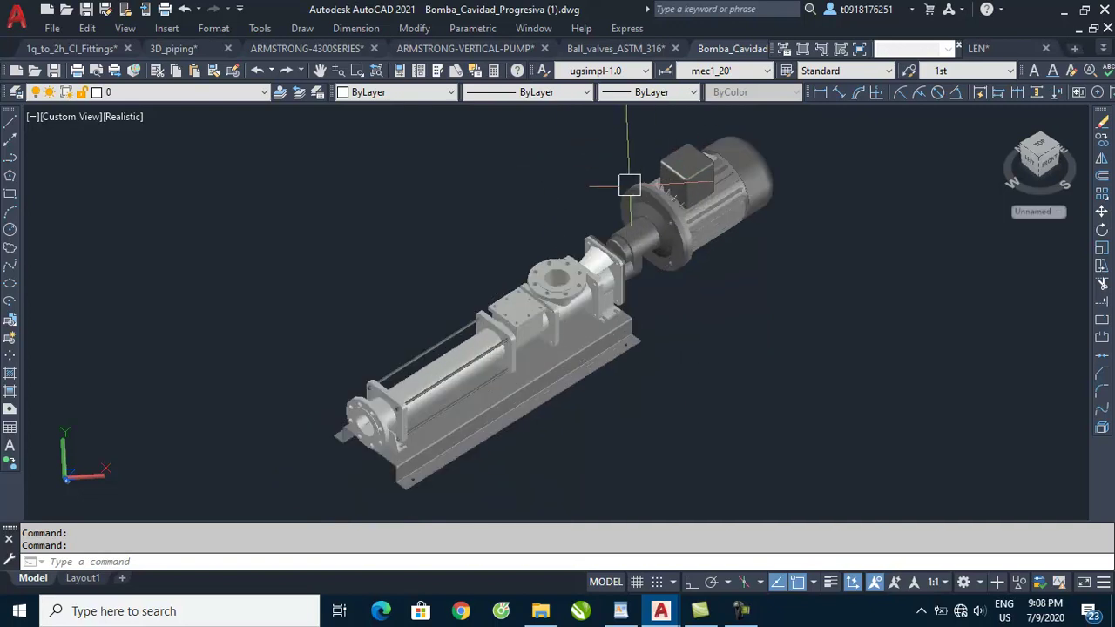
middle_click_drag(685, 291, 654, 308, "shift")
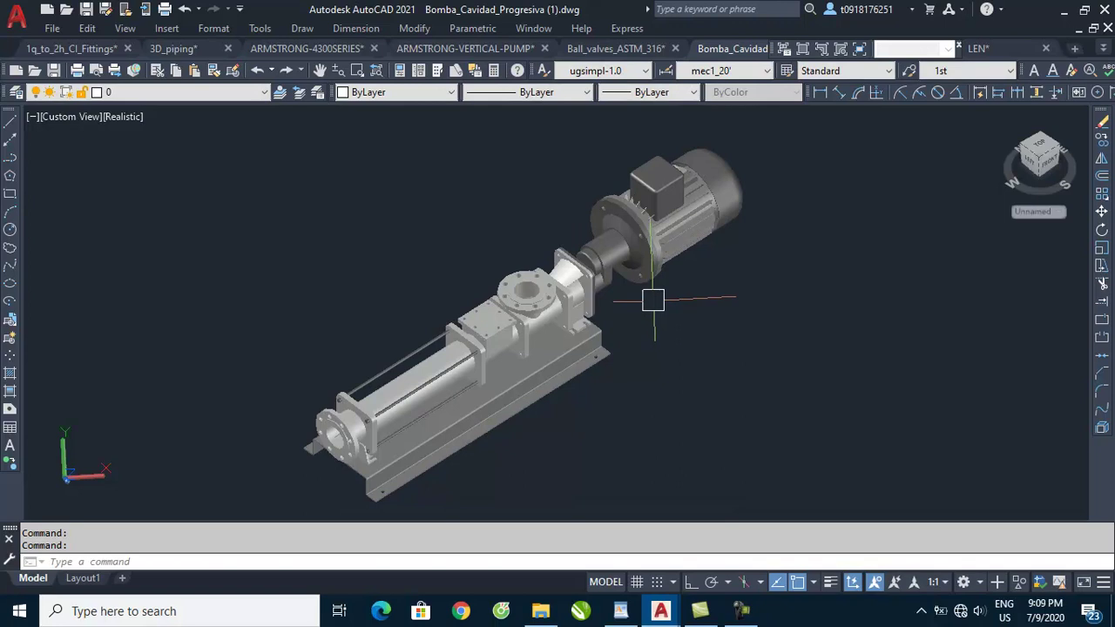
mouse_move(615, 332)
middle_mouse_down("shift")
mouse_move(558, 358)
mouse_move(573, 351)
mouse_move(573, 360)
middle_mouse_up("shift")
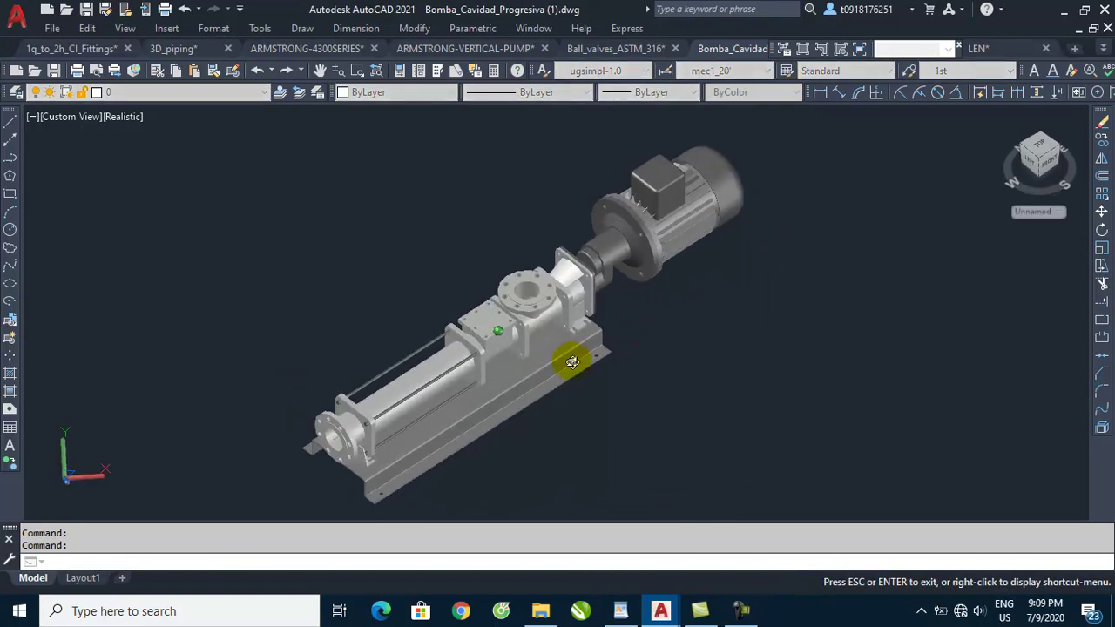
- Zoom in and orbit to an angled close view of the pump body and base
mouse_move(590, 218)
middle_mouse_down("shift")
mouse_move(601, 278)
mouse_move(591, 299)
mouse_move(642, 279)
mouse_move(648, 291)
middle_mouse_up("shift")
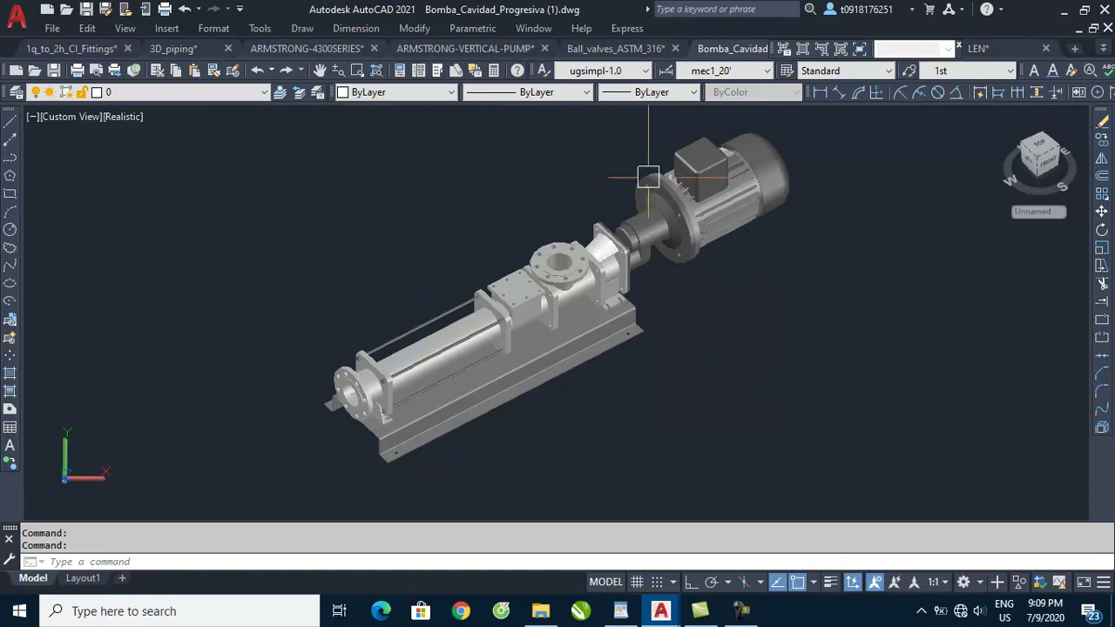
scroll(414, 428, "up", 2)
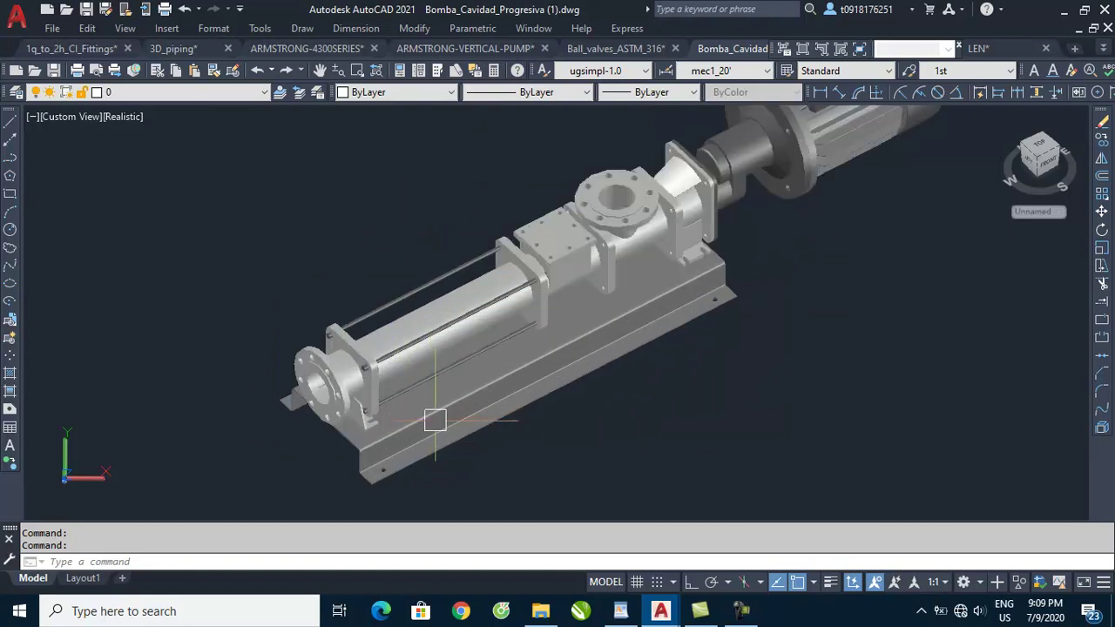
middle_click_drag(515, 423, 521, 404, "shift")
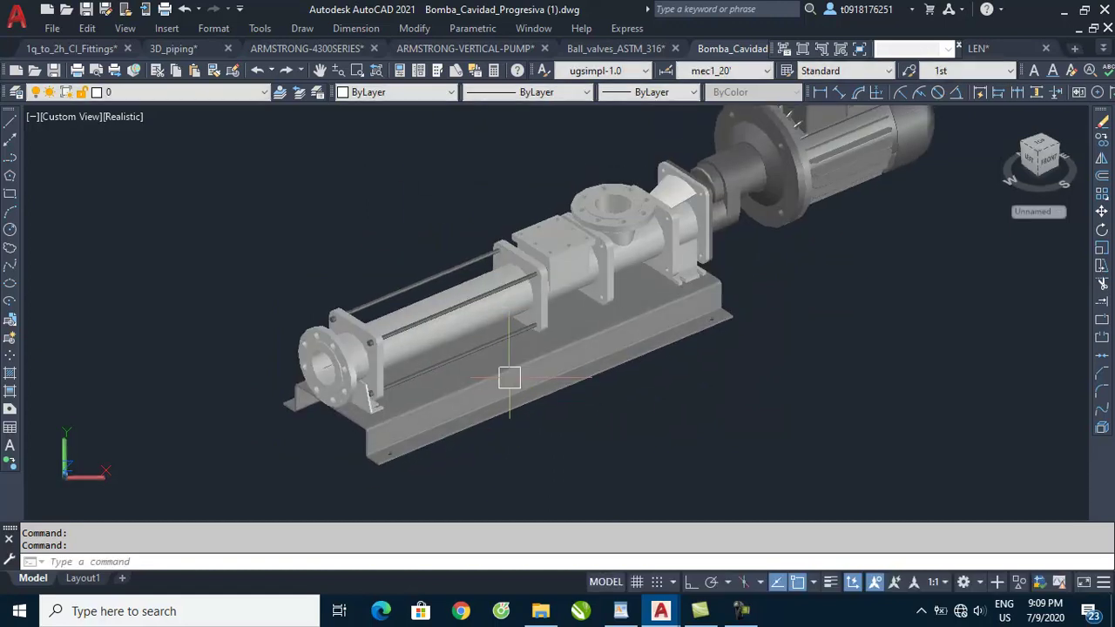
scroll(494, 374, "up", 2)
scroll(581, 312, "down", 3)
scroll(401, 400, "down", 1)
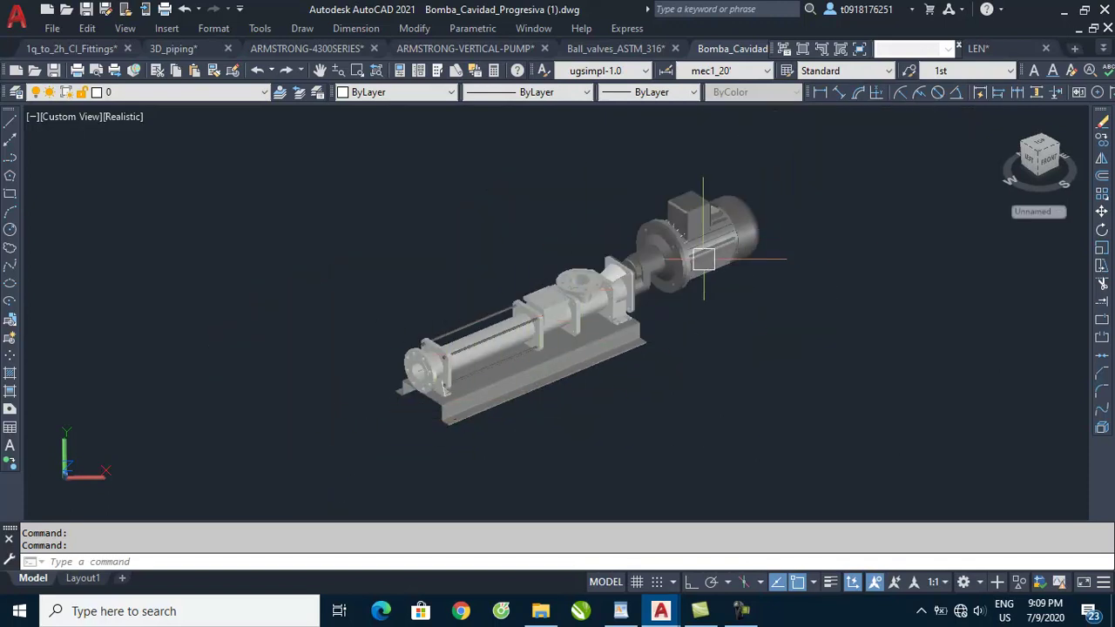
scroll(680, 268, "up", 1)
scroll(488, 392, "up", 2)
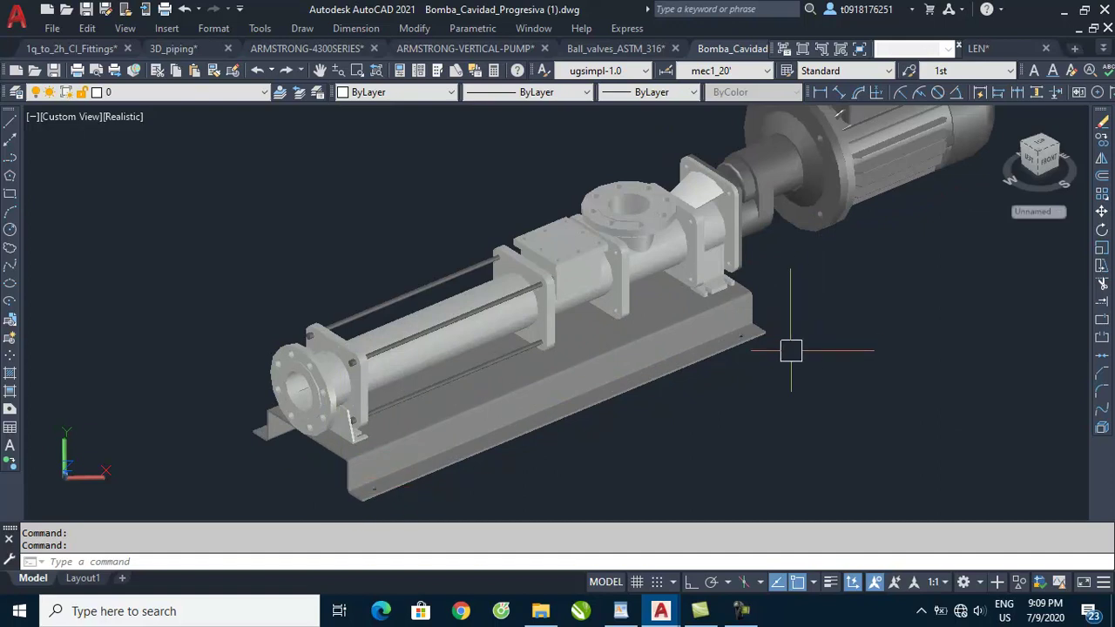
- Define a new UCS with its origin on the base plate top and an Ortho-aligned X axis
type("ucs")
key("Return")
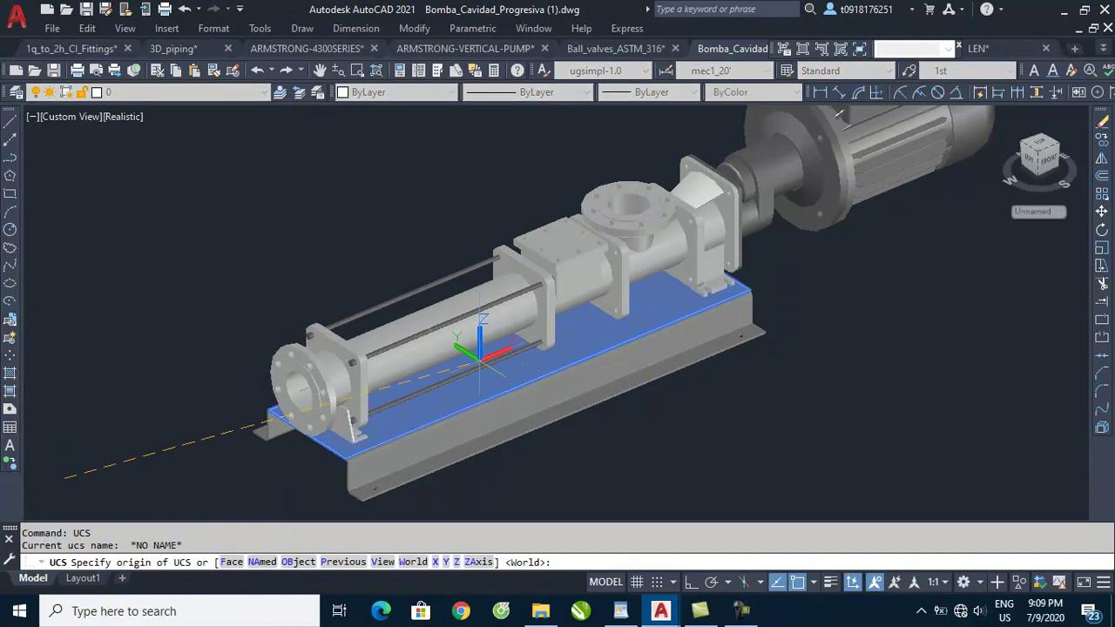
scroll(481, 353, "up", 2)
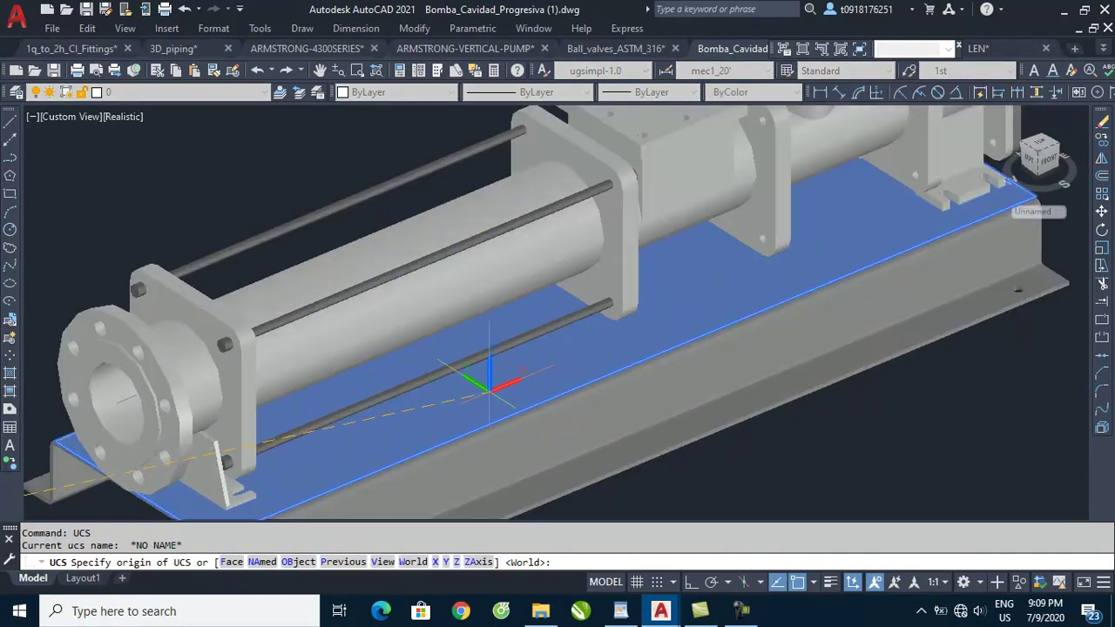
left_click(483, 393)
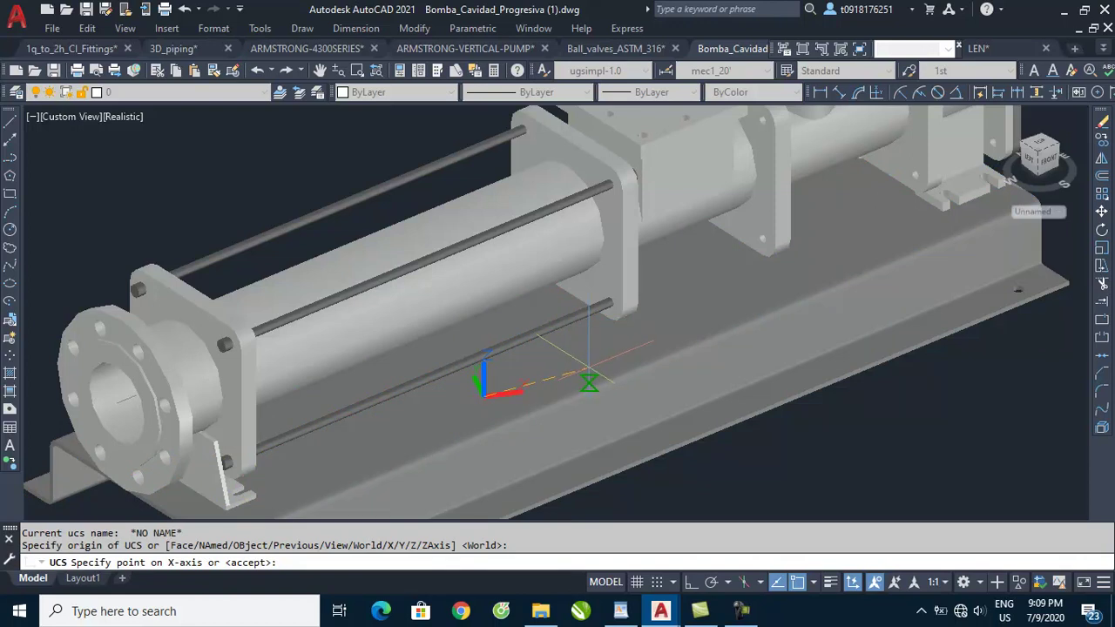
key("F8")
left_click(602, 344)
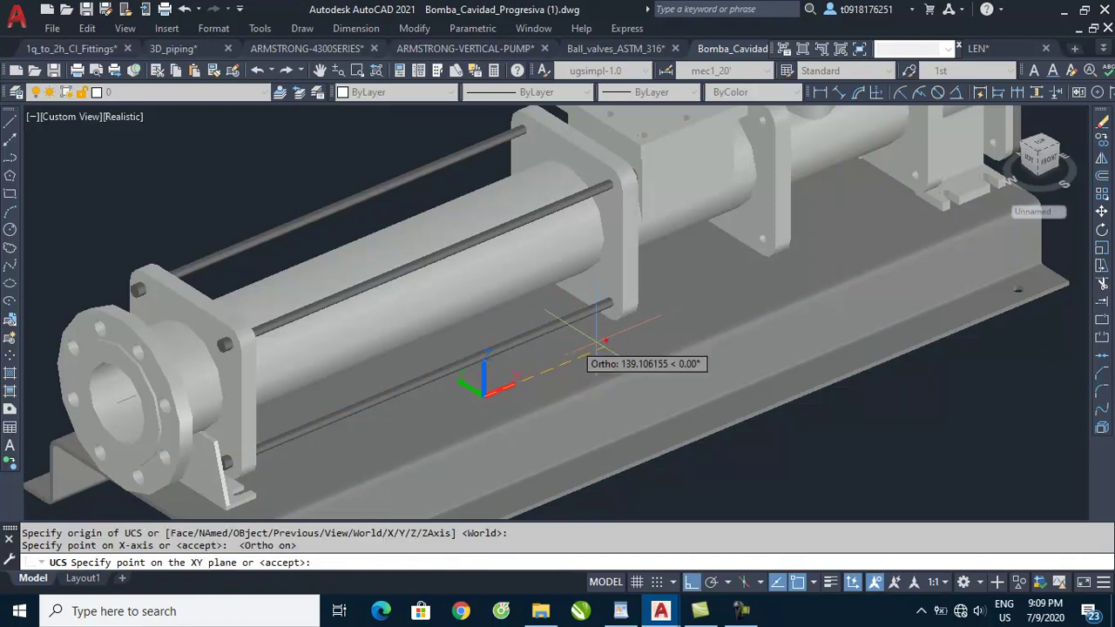
key("Return")
scroll(587, 369, "down", 2)
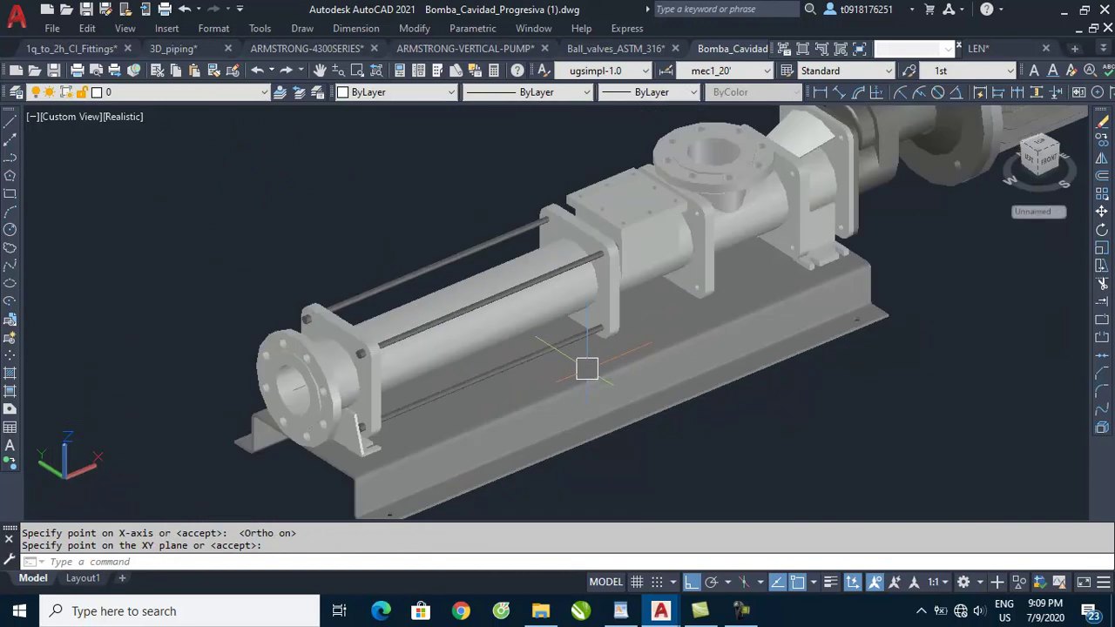
scroll(455, 384, "down", 1)
scroll(440, 383, "down", 1)
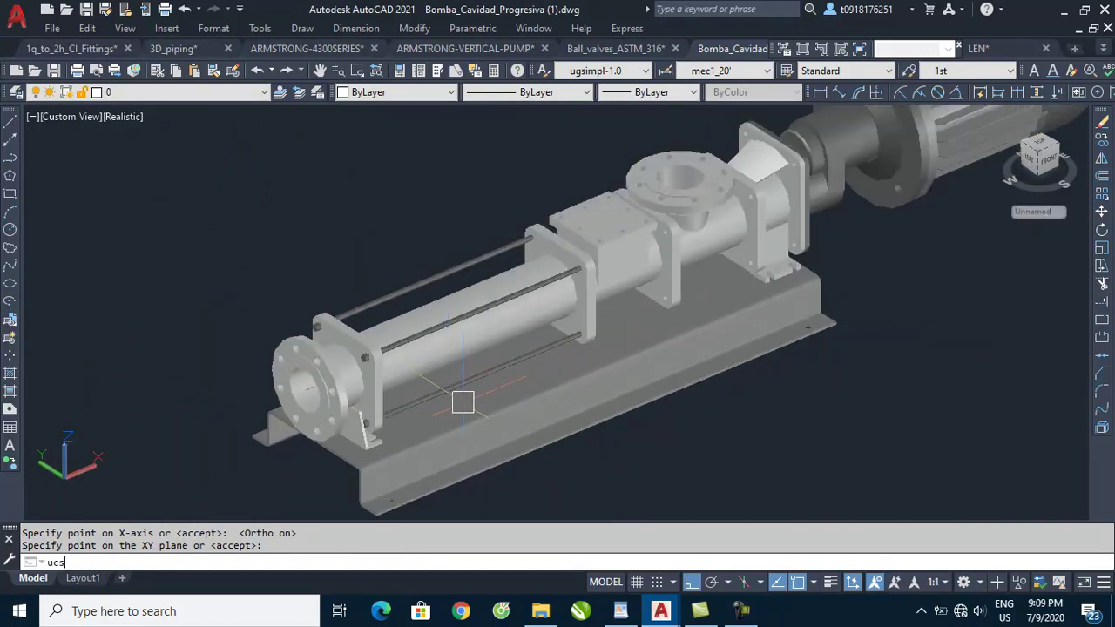
key("Escape")
key("Escape")
scroll(179, 428, "down", 2)
scroll(53, 468, "up", 1)
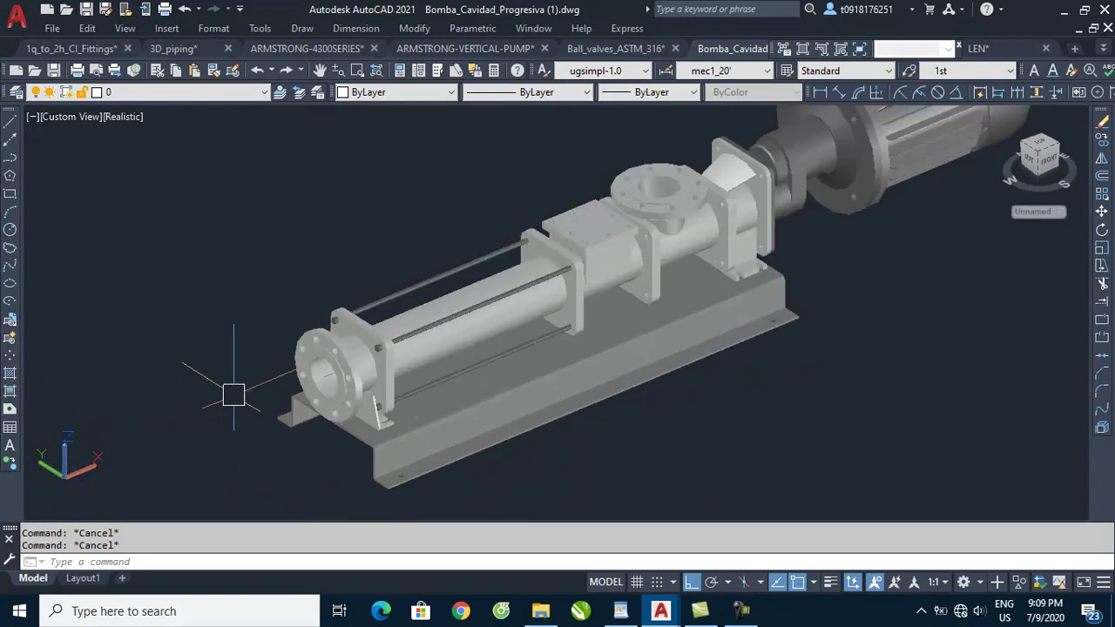
- Set UCSICON to ORigin so the axis icon sits at the new origin
type("ic")
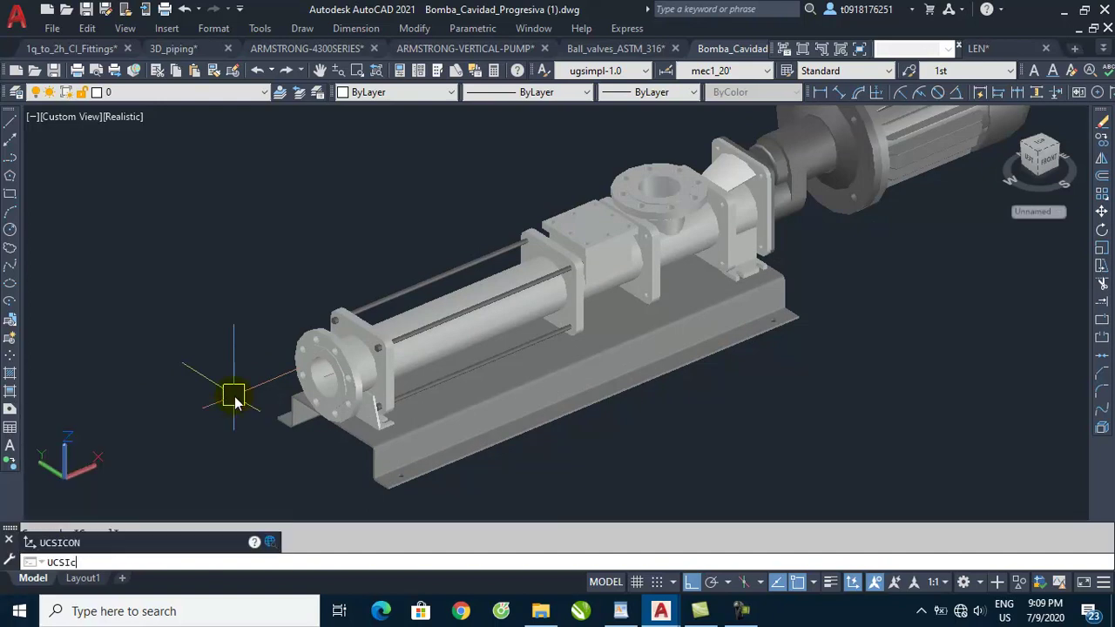
key("Return")
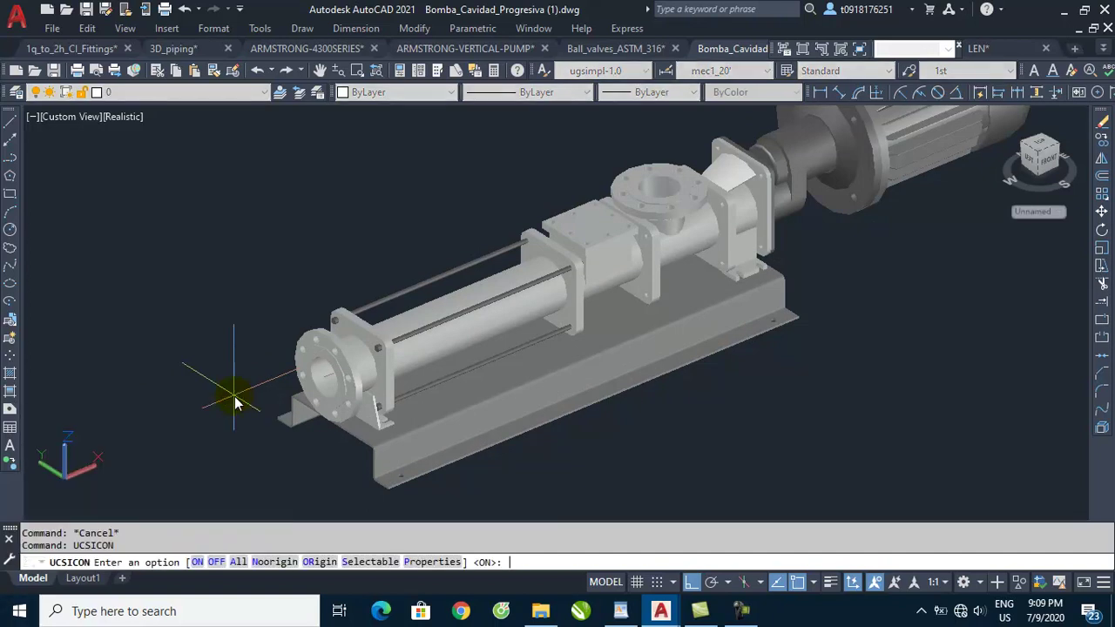
left_click(318, 561)
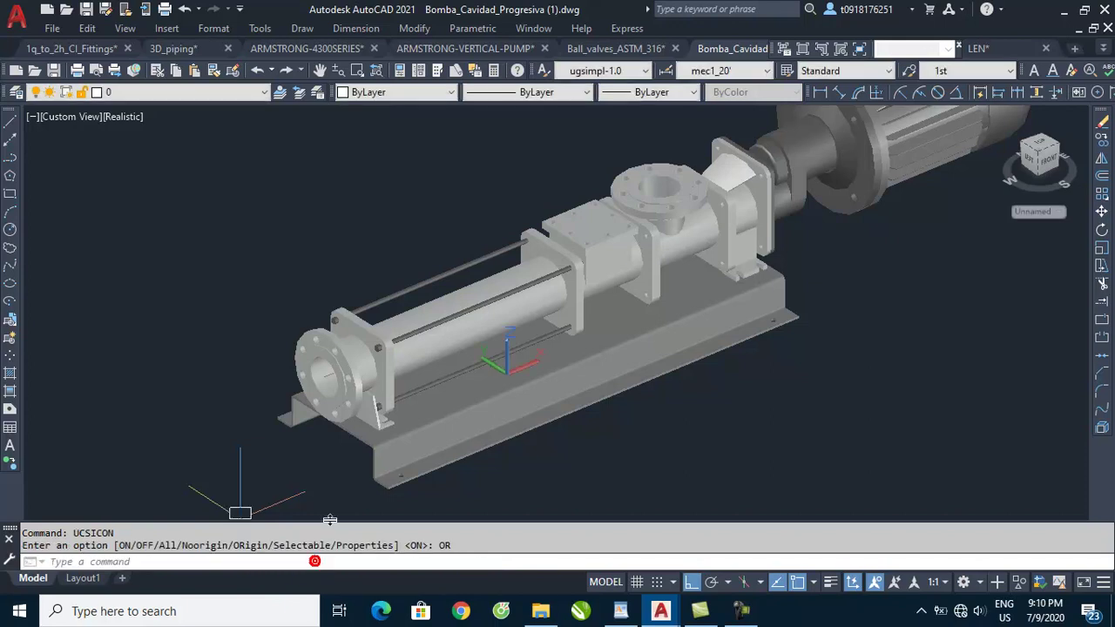
scroll(551, 359, "up", 2)
scroll(535, 368, "down", 1)
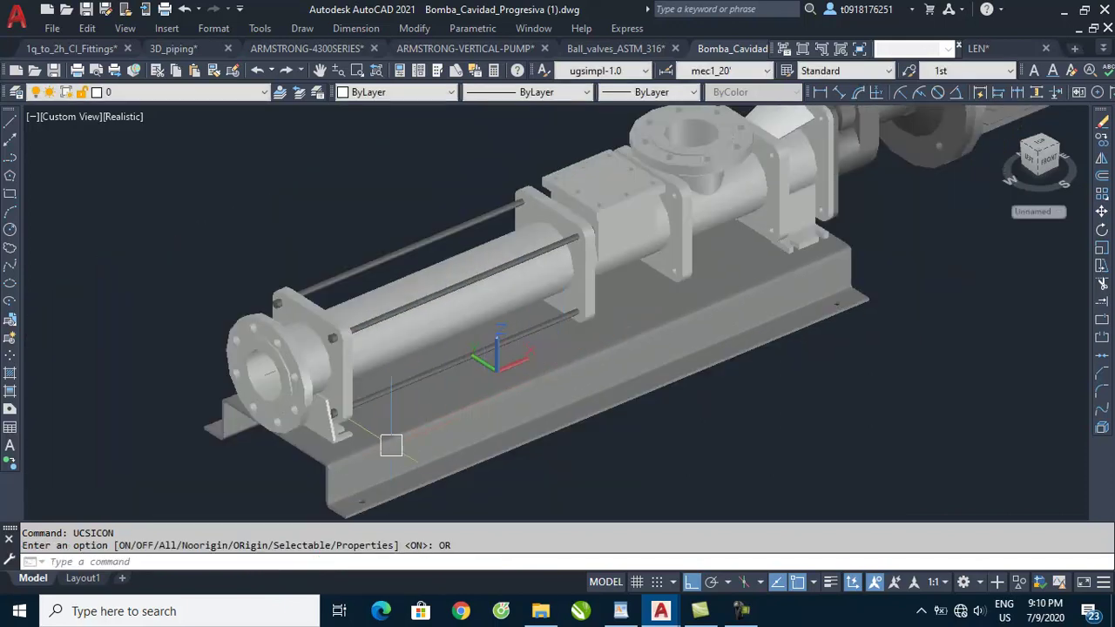
type("d")
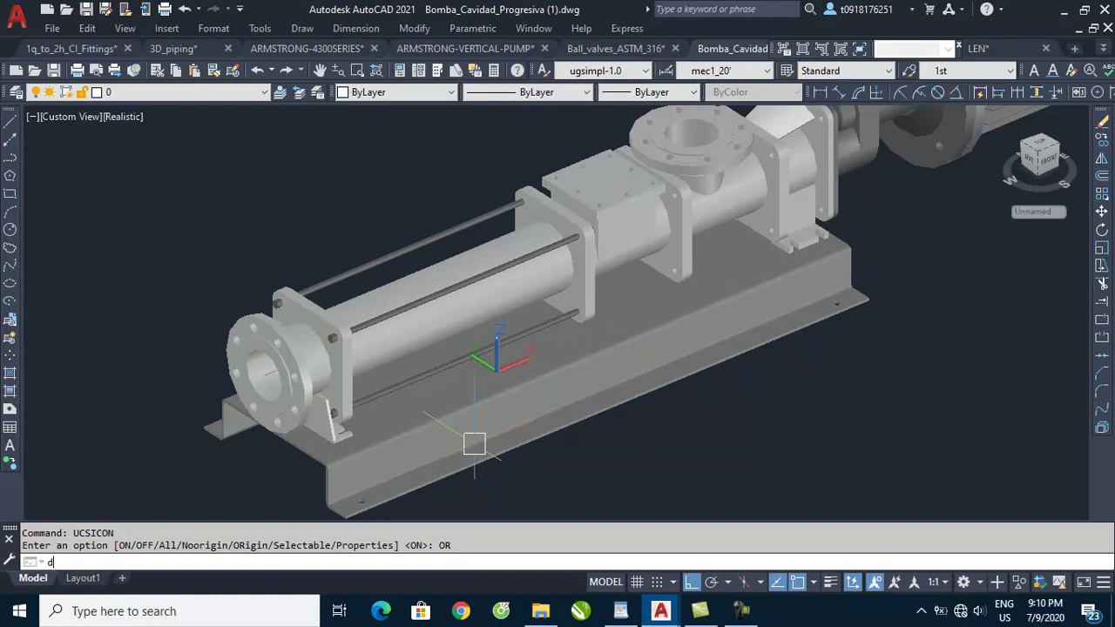
key("Return")
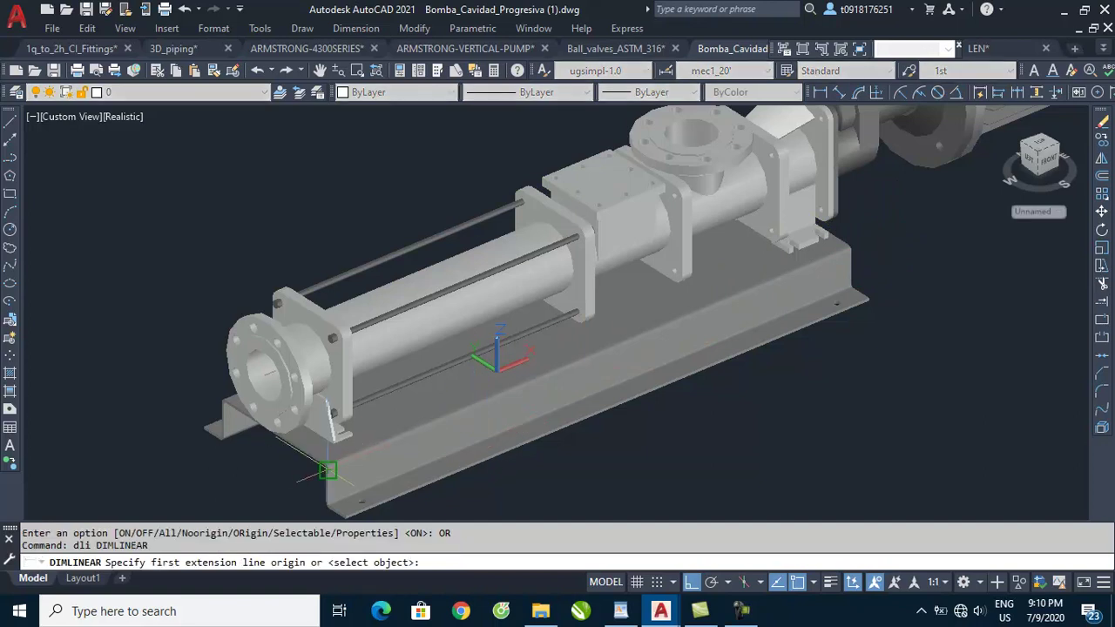
- Dimension the base plate length from corner to end, placing the 1080 dimension beside it
left_click(328, 468)
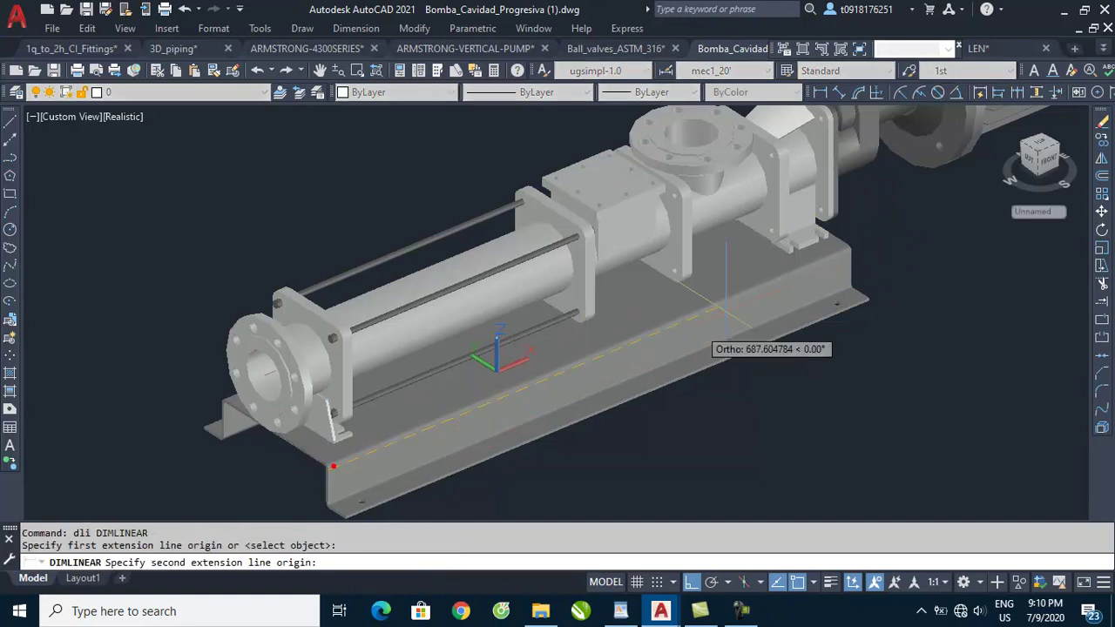
left_click(851, 252)
scroll(850, 252, "down", 1)
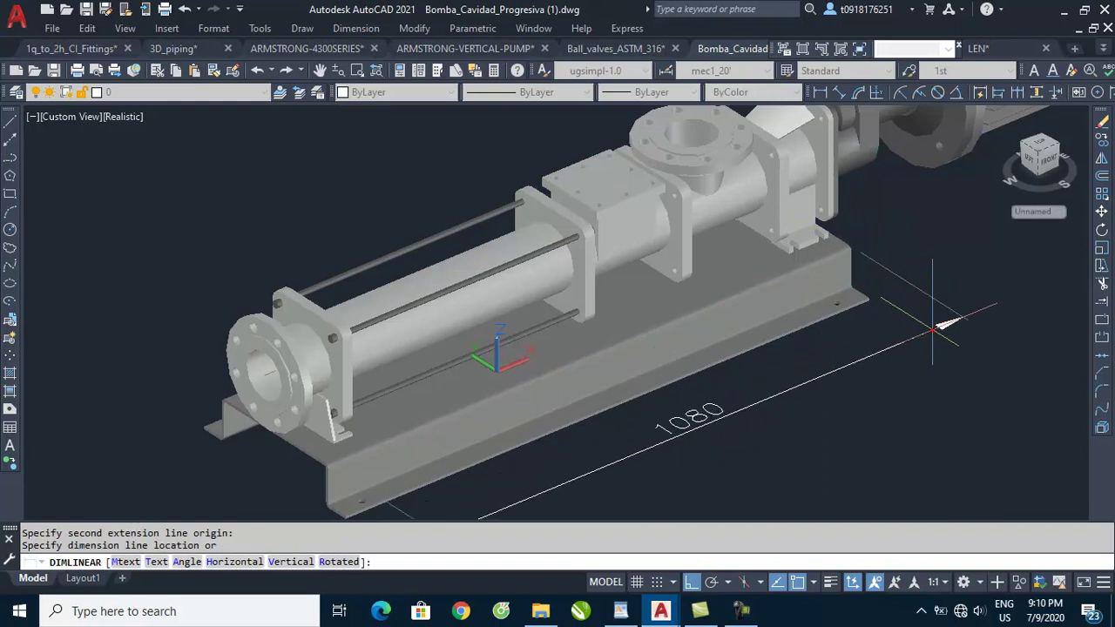
left_click(936, 323)
scroll(781, 326, "down", 1)
- Pan, zoom and orbit to frame the pump and its 1080 dimension facing the viewer
middle_click_drag(781, 327, 618, 383)
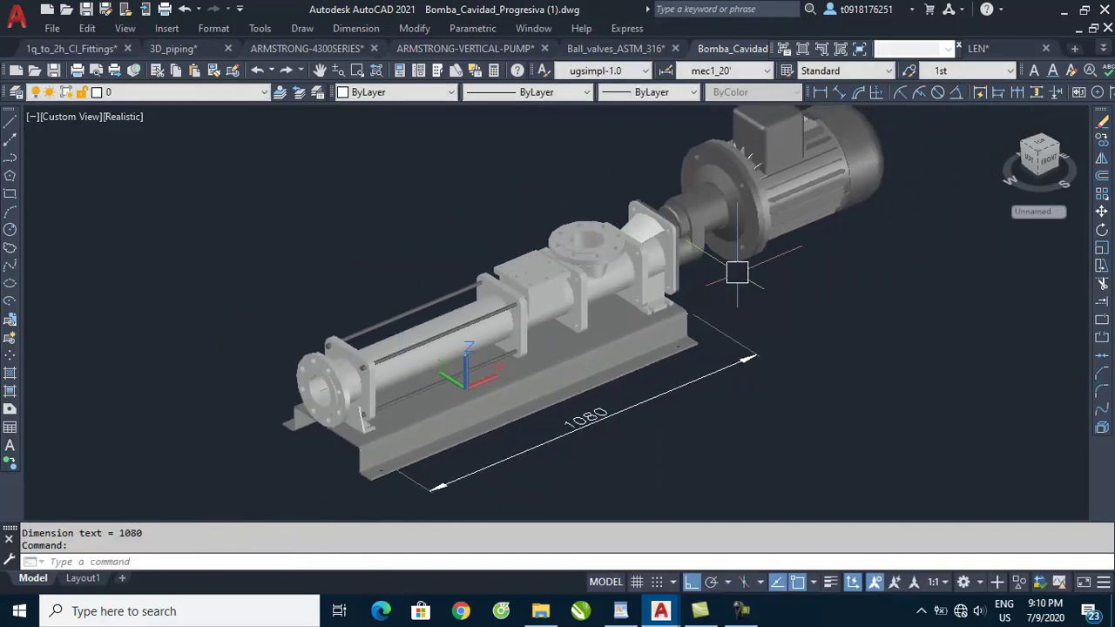
middle_click_drag(673, 348, 659, 349, "shift")
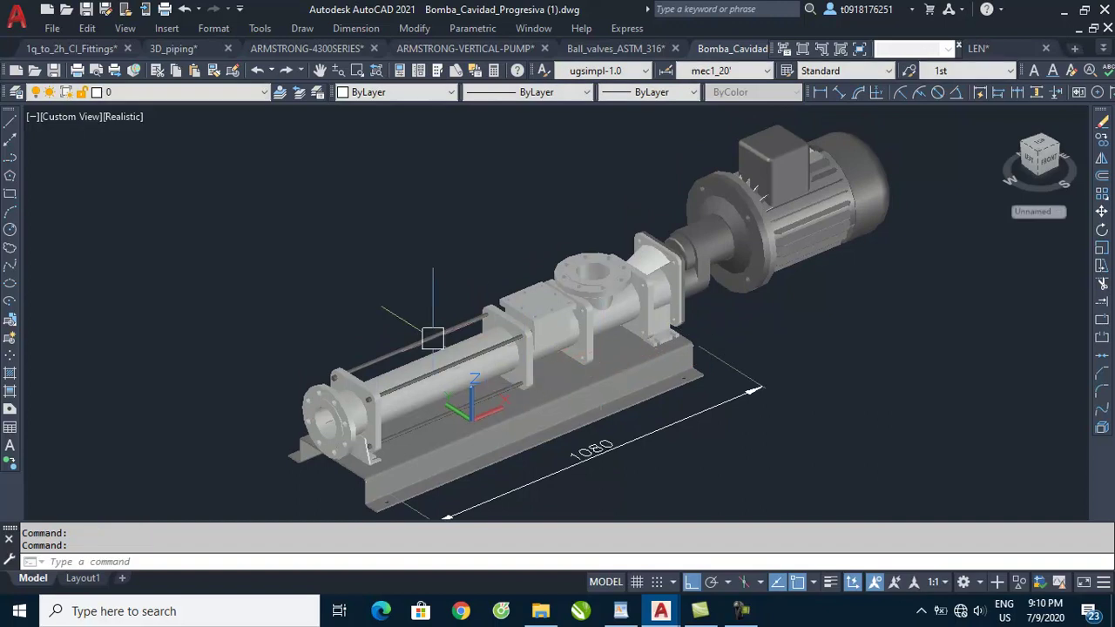
scroll(433, 338, "down", 1)
middle_click_drag(427, 330, 411, 262)
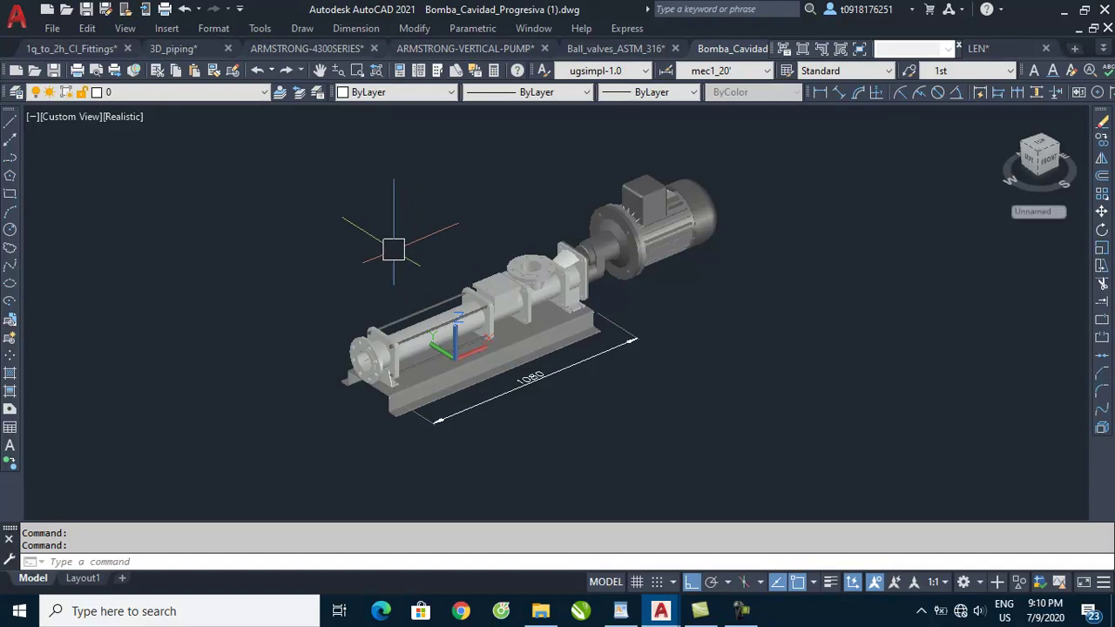
scroll(461, 292, "up", 1)
scroll(472, 314, "up", 1)
mouse_move(472, 314)
middle_mouse_down("shift")
mouse_move(473, 349)
mouse_move(448, 349)
mouse_move(560, 356)
mouse_move(424, 353)
mouse_move(528, 341)
mouse_move(517, 251)
mouse_move(498, 336)
mouse_move(473, 354)
mouse_move(723, 310)
middle_mouse_up("shift")
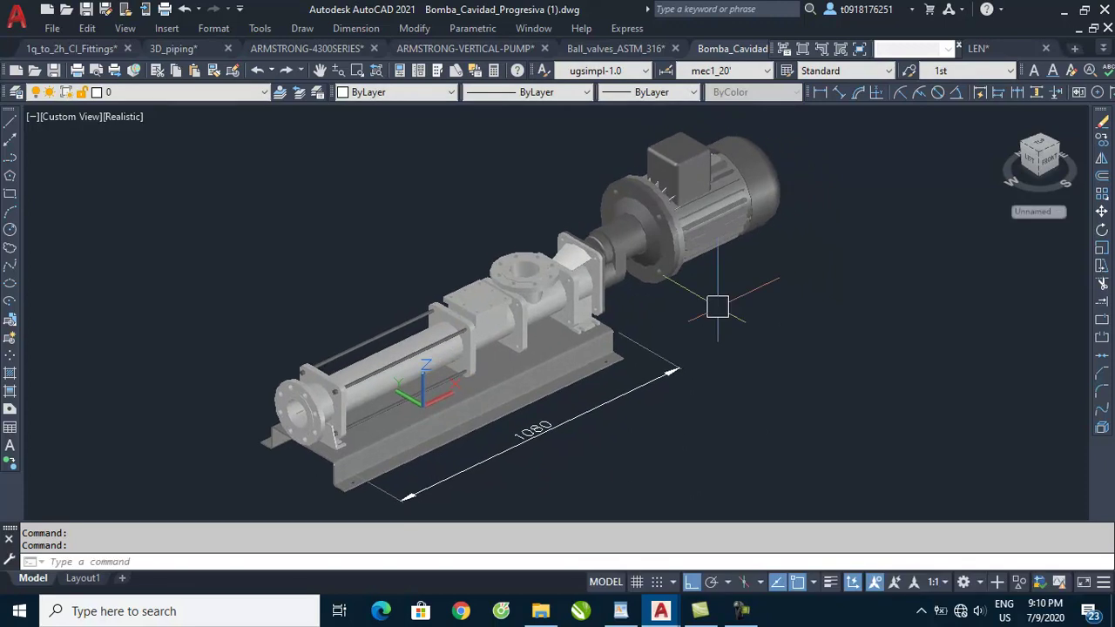
- Set up a plot to DWG To PDF.pc3 on ISO A3 paper with Window as the plot area
key("ctrl+p")
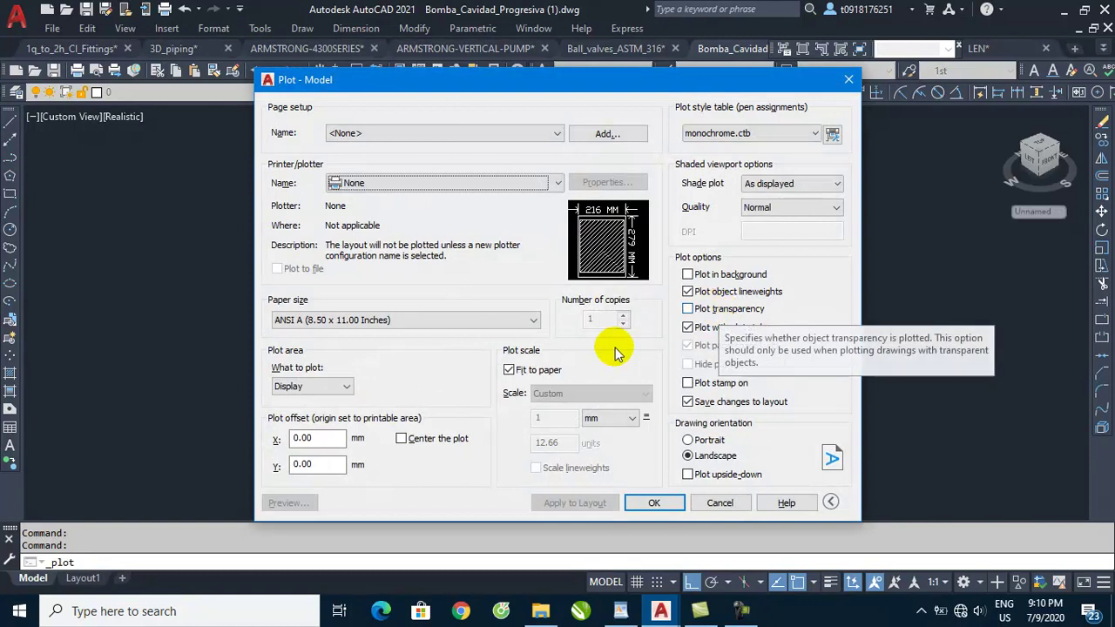
left_click(336, 187)
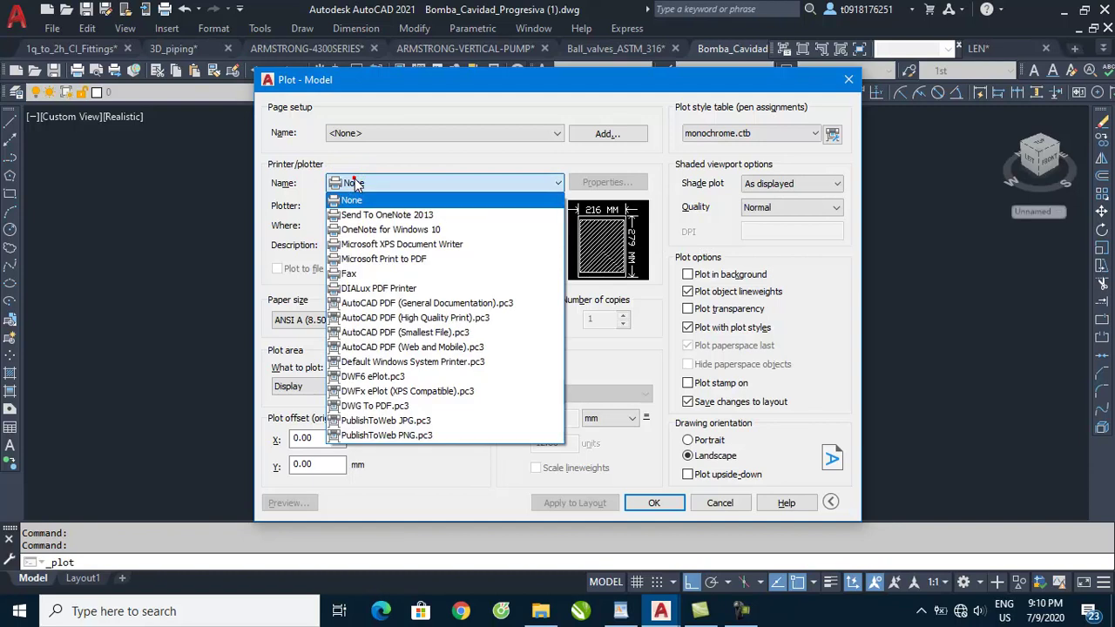
left_click(408, 407)
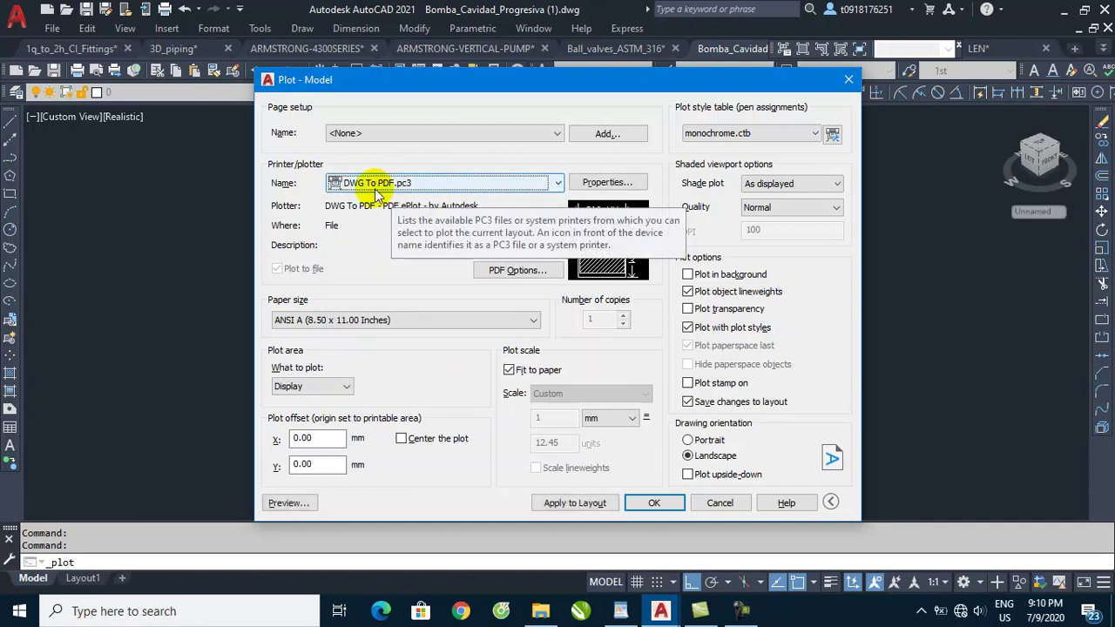
left_click(297, 322)
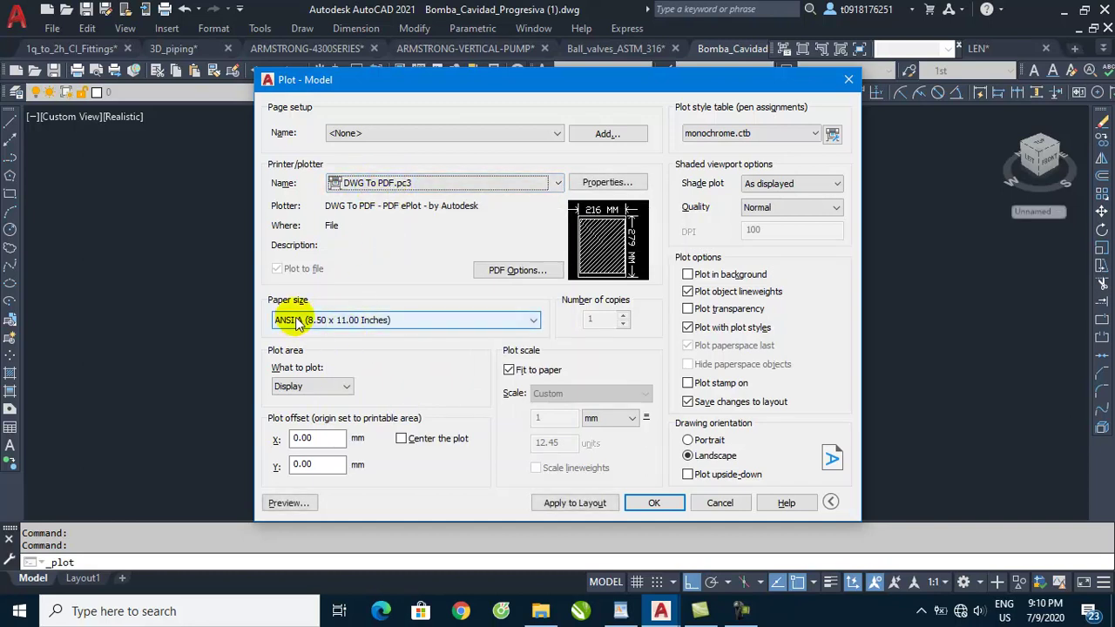
left_click(296, 323)
scroll(353, 148, "up", 2)
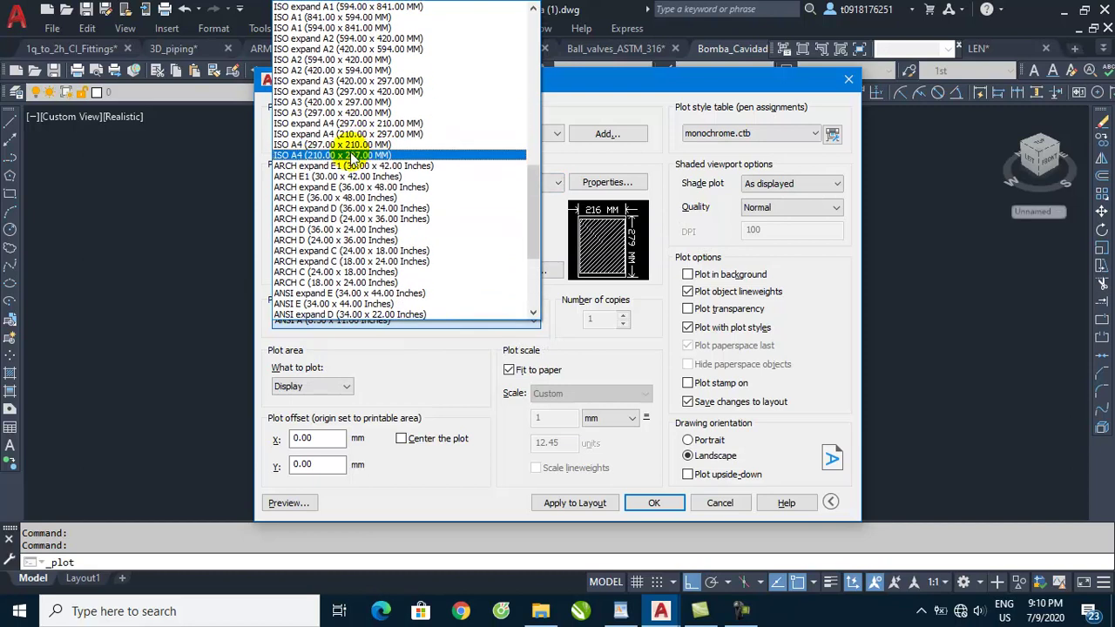
left_click(370, 101)
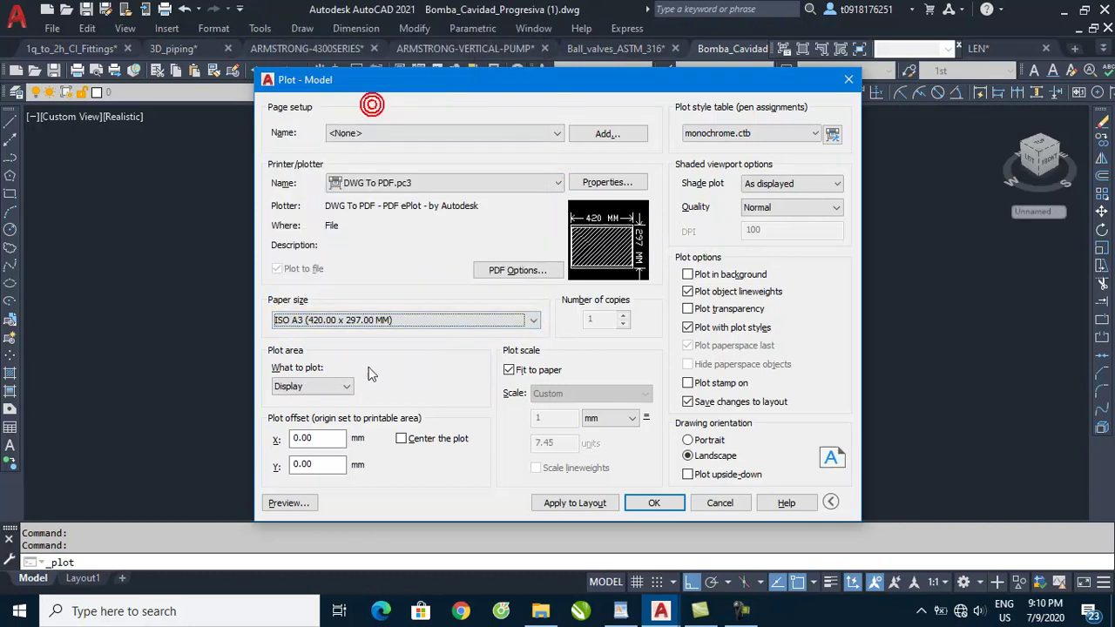
left_click(310, 392)
left_click(302, 445)
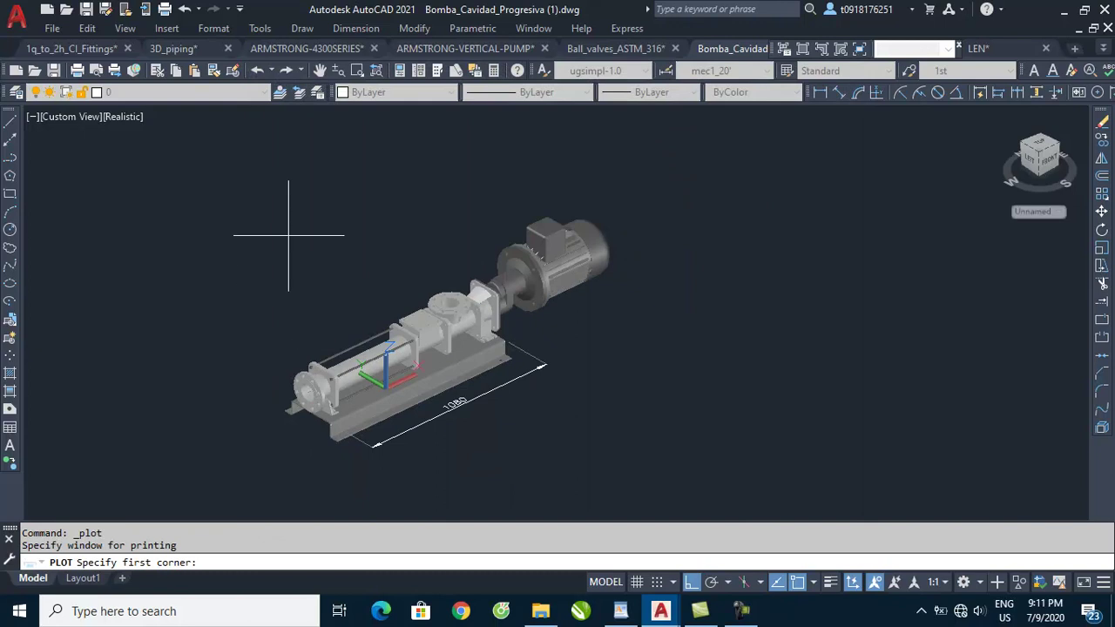
- Window the pump and its dimension as the plot area and centre the plot on the sheet
left_click(245, 190)
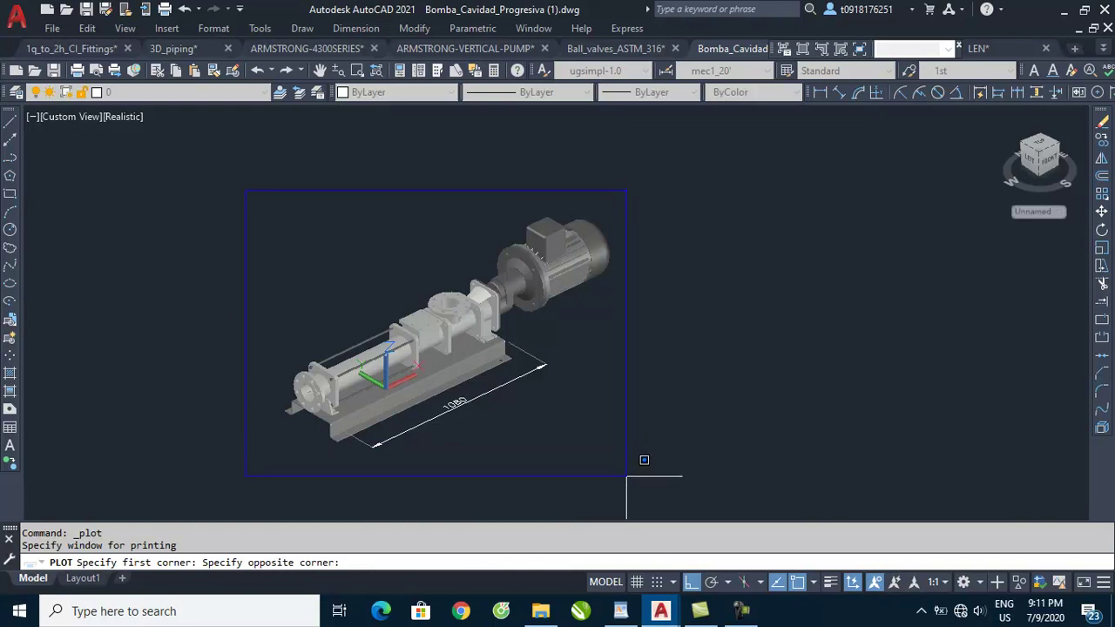
left_click(627, 476)
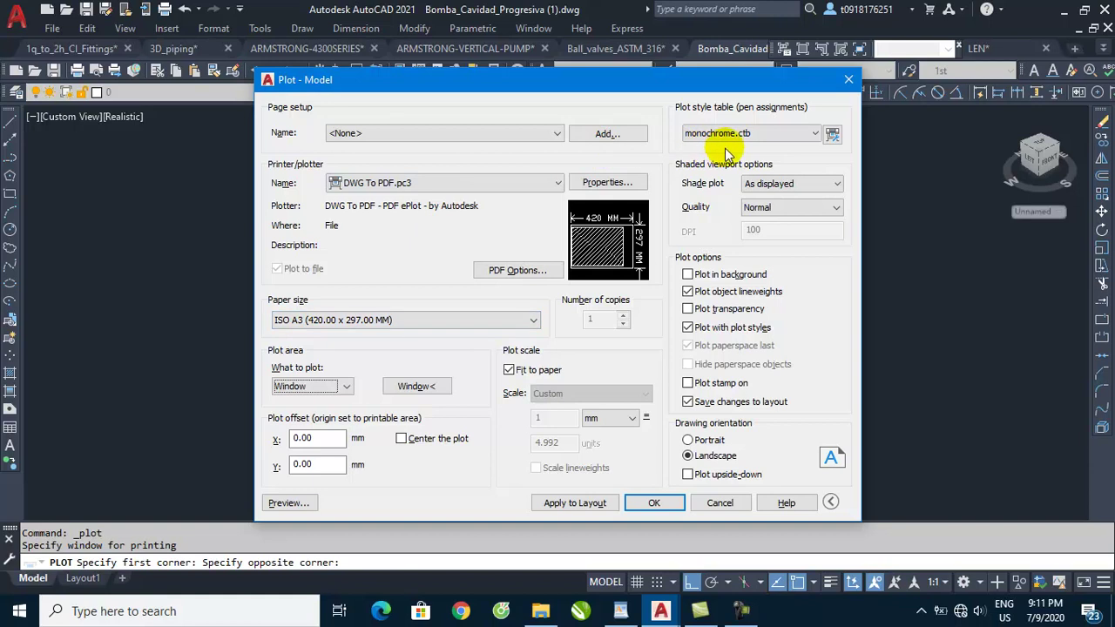
left_click(401, 439)
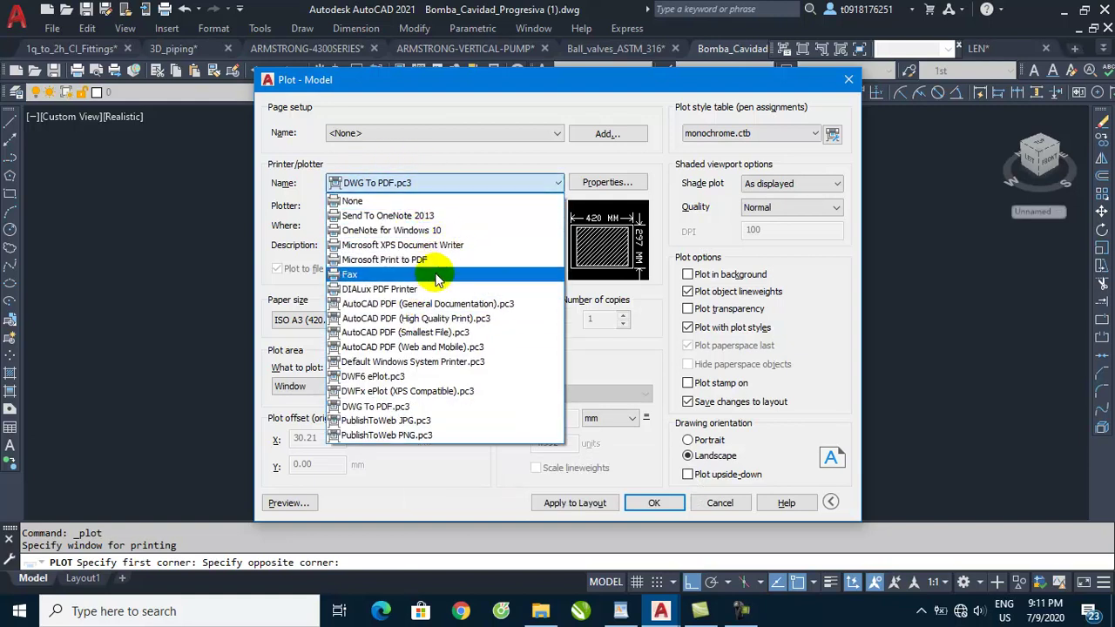
left_click(448, 183)
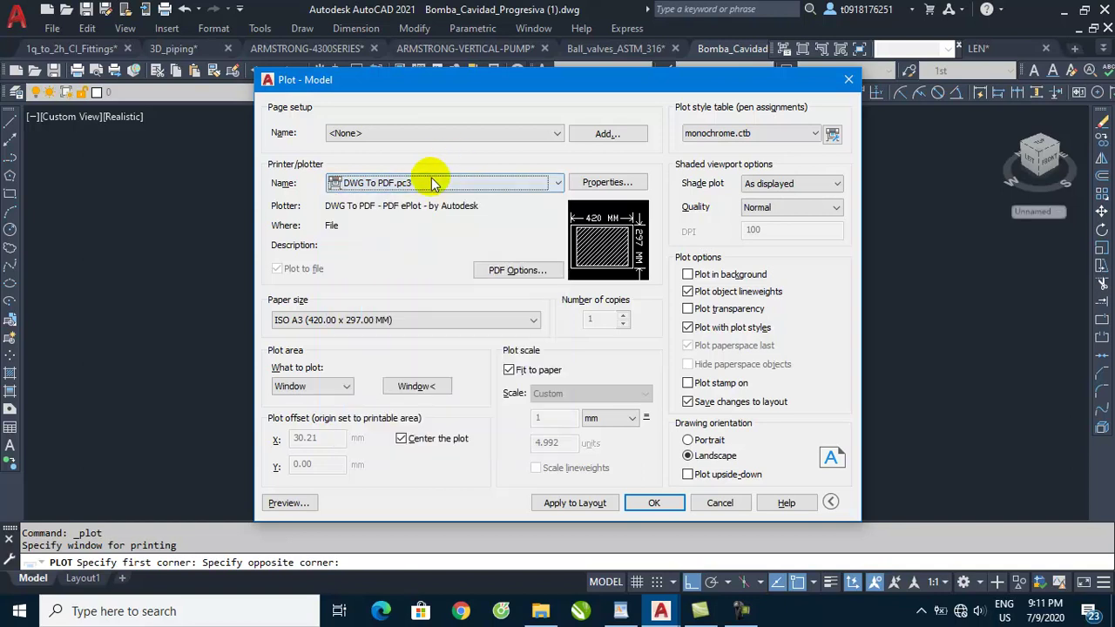
left_click(399, 187)
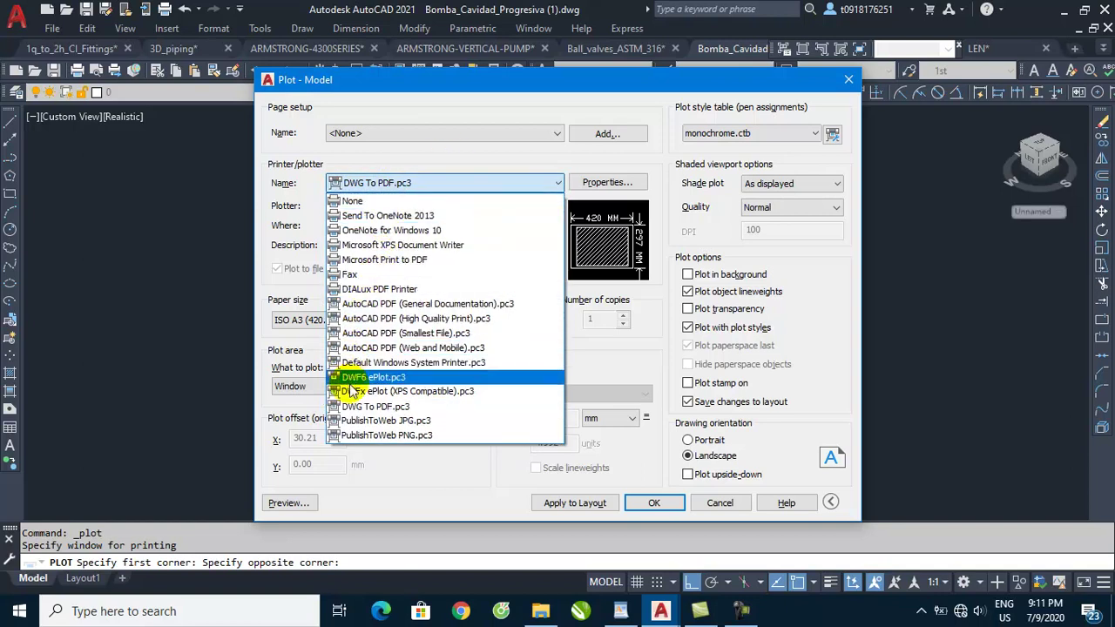
- Choose monochrome.ctb as the plot style table and assign it to all layouts
left_click(532, 182)
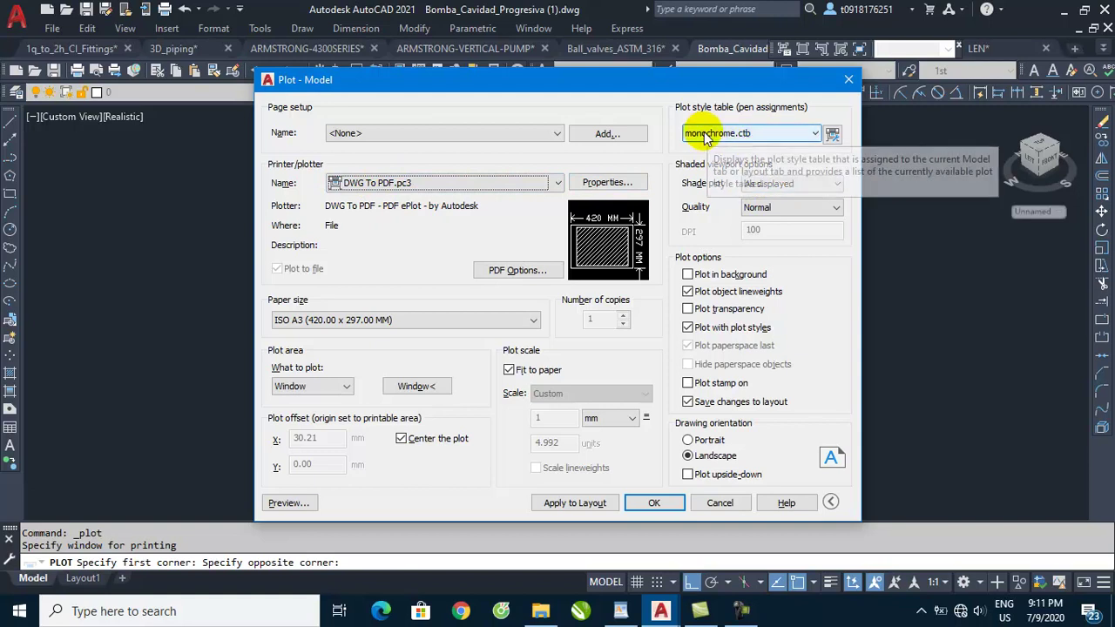
left_click(749, 135)
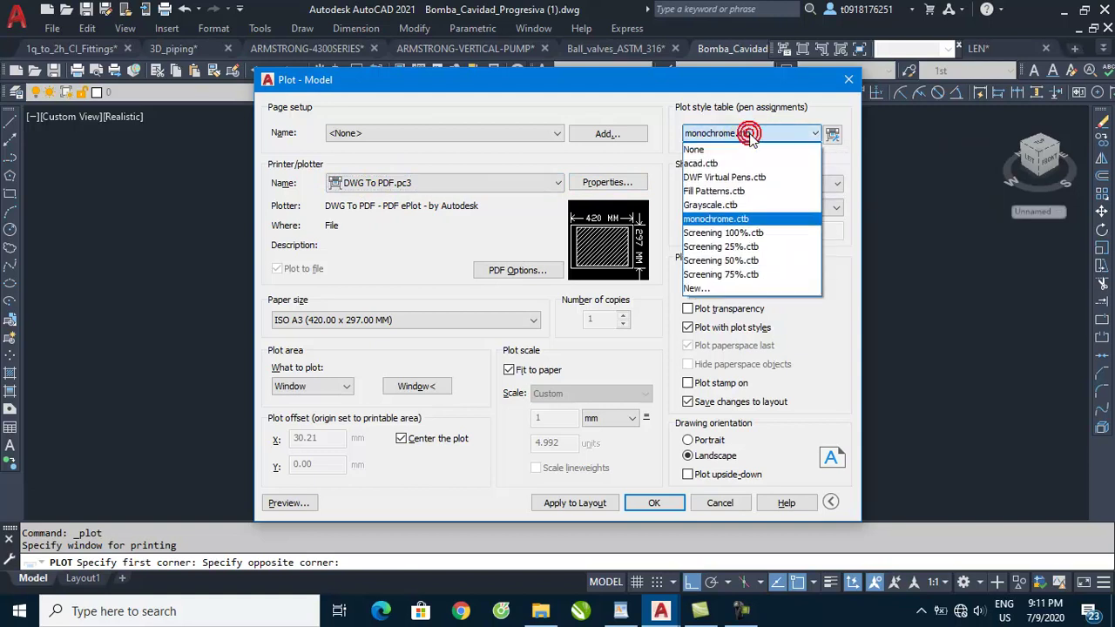
left_click(739, 219)
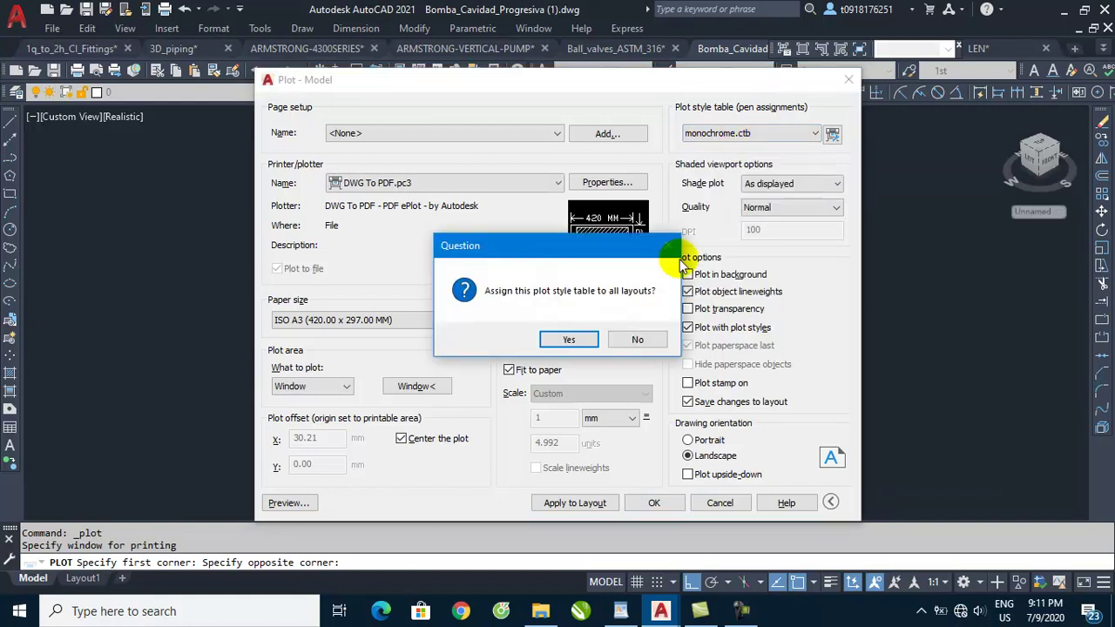
left_click(570, 341)
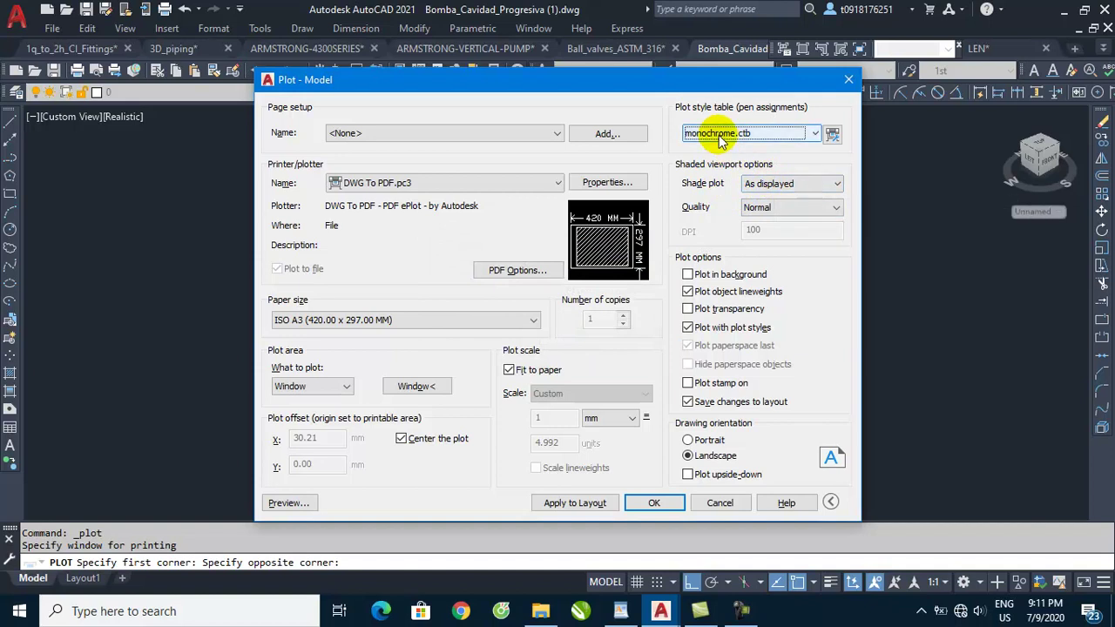
- Keep the shade plot option set to As displayed
left_click(791, 190)
left_click(788, 186)
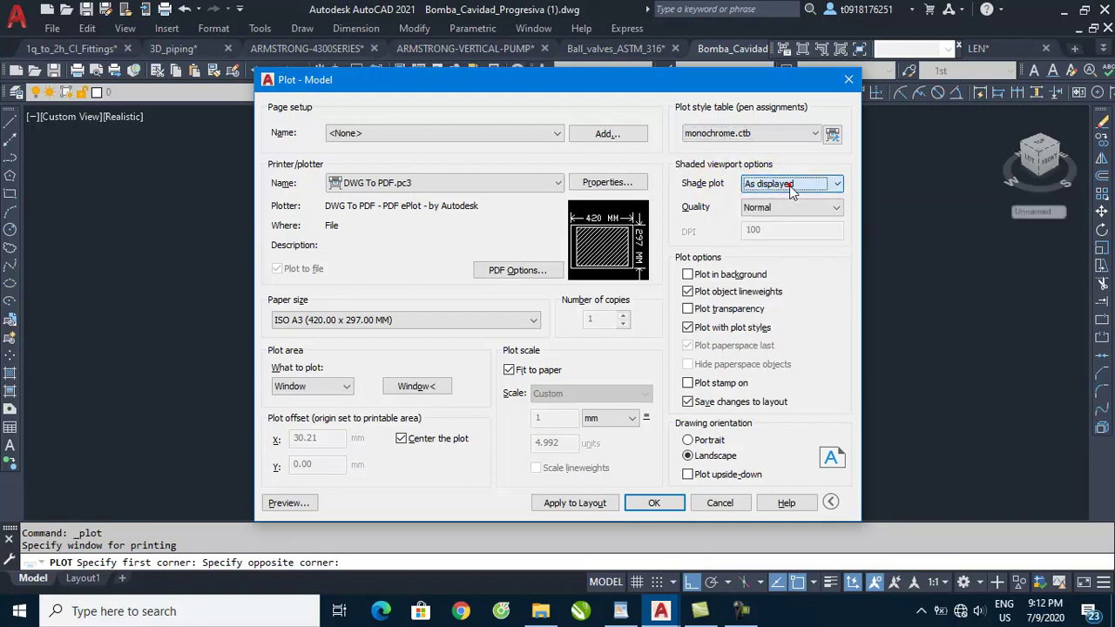
left_click_drag(486, 81, 791, 148)
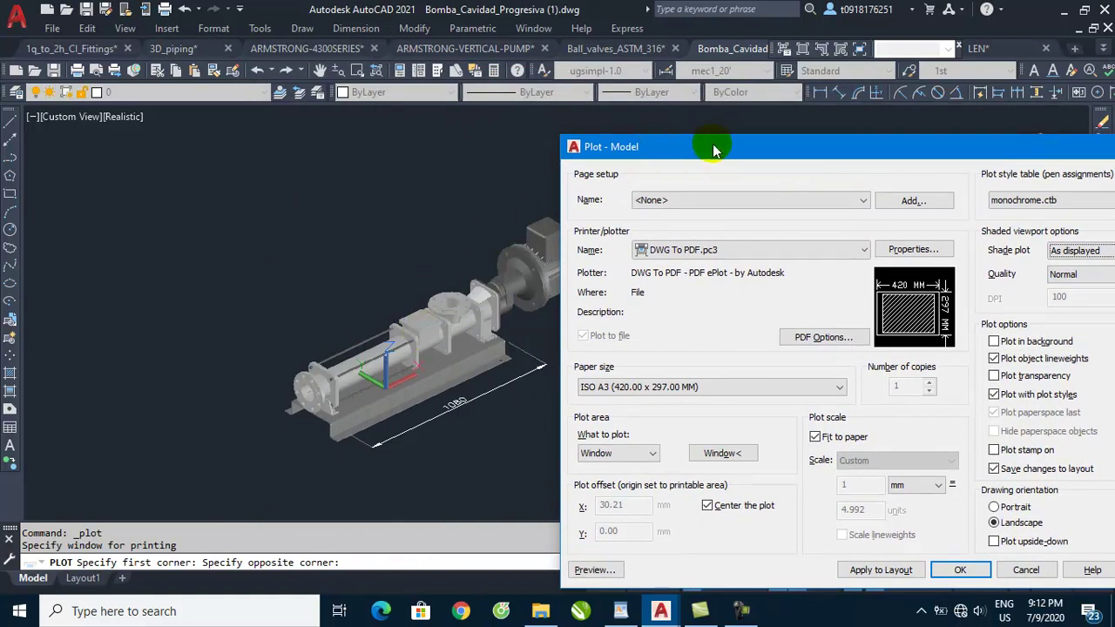
left_click_drag(713, 150, 469, 78)
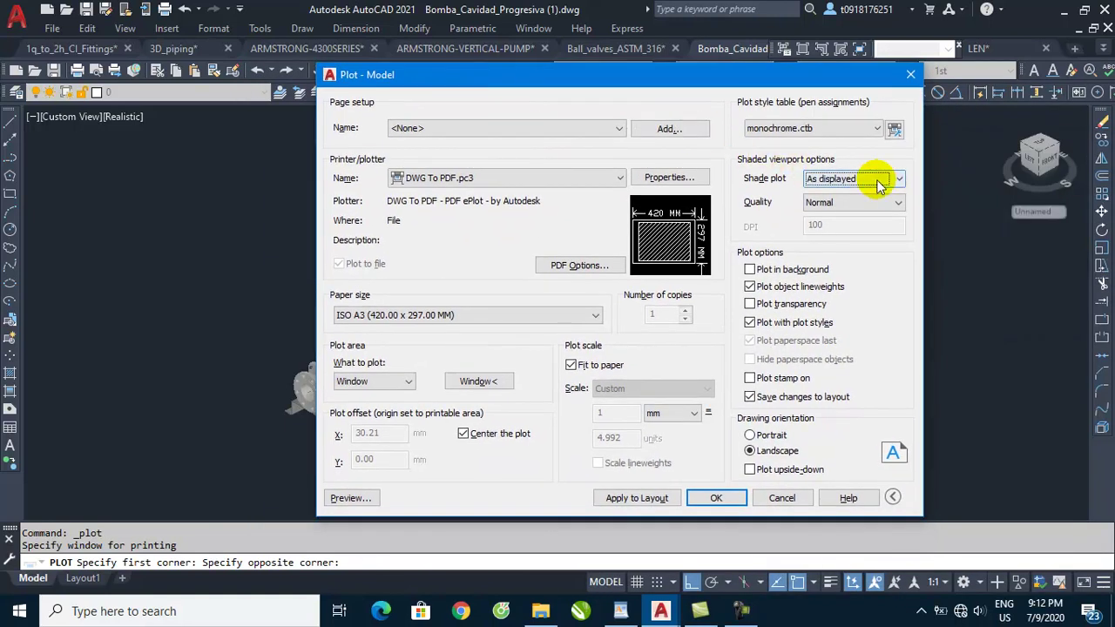
left_click(880, 187)
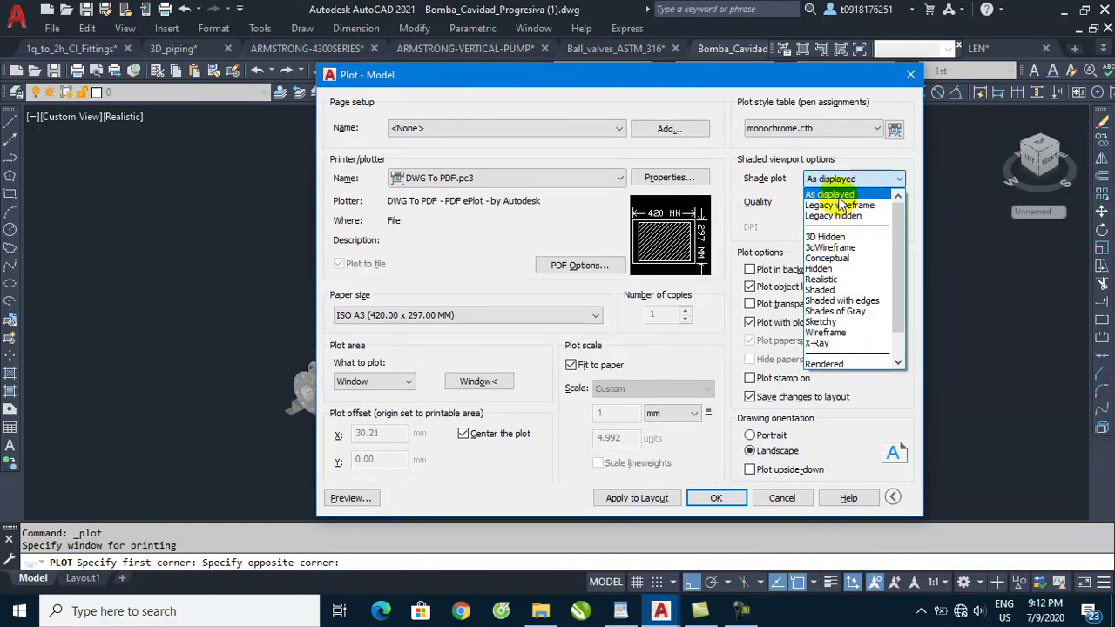
left_click(830, 194)
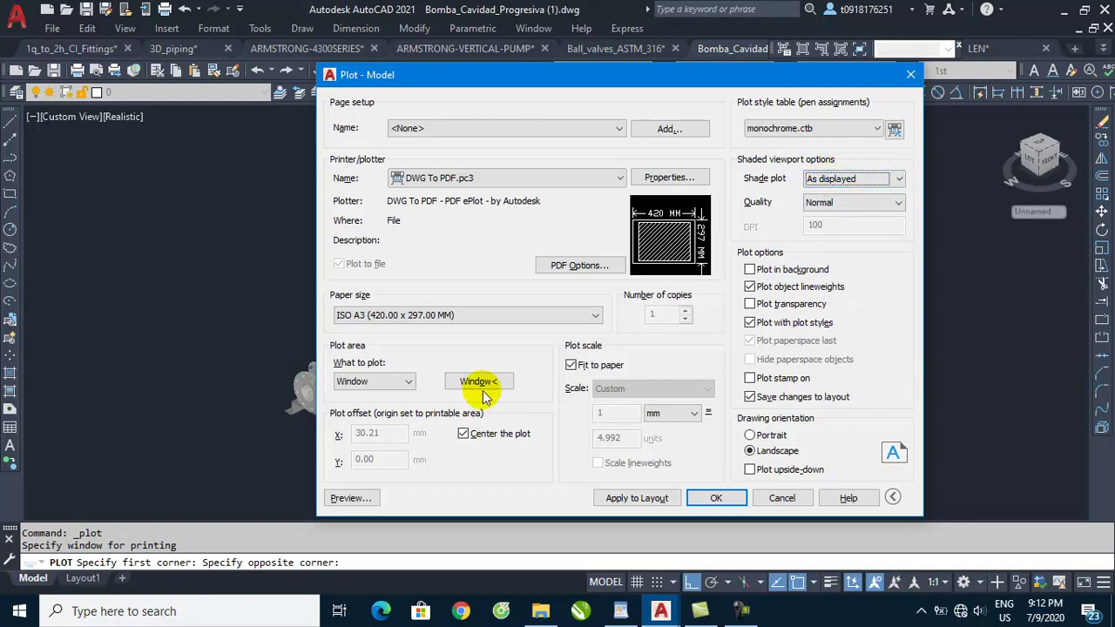
- Preview the monochrome plot of the pump and 1080 dimension, then exit the preview
left_click(350, 497)
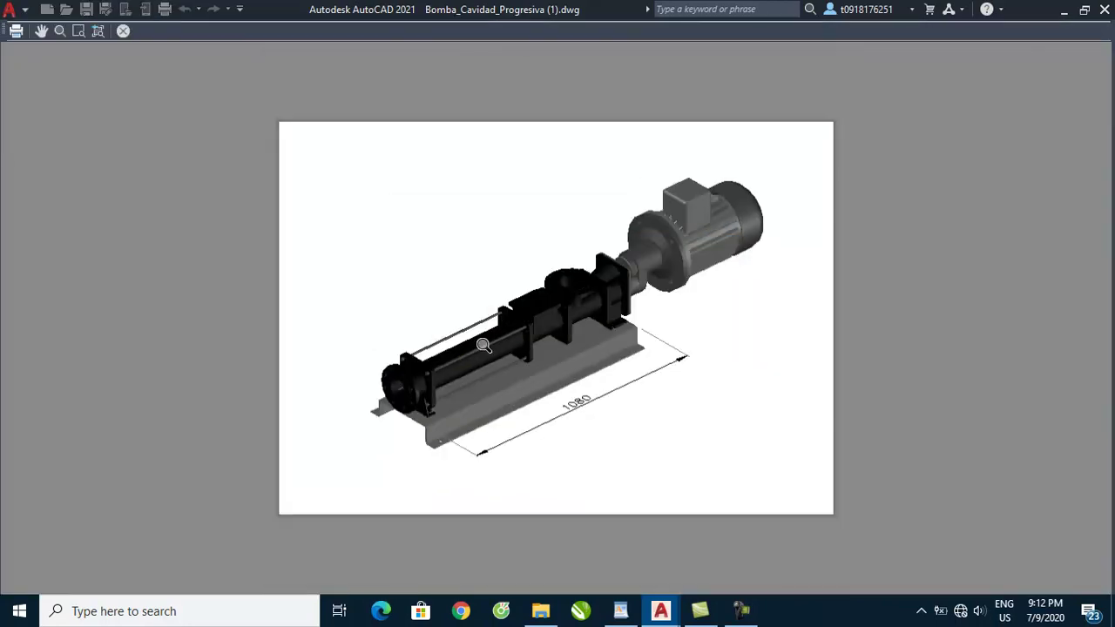
scroll(495, 357, "up", 3)
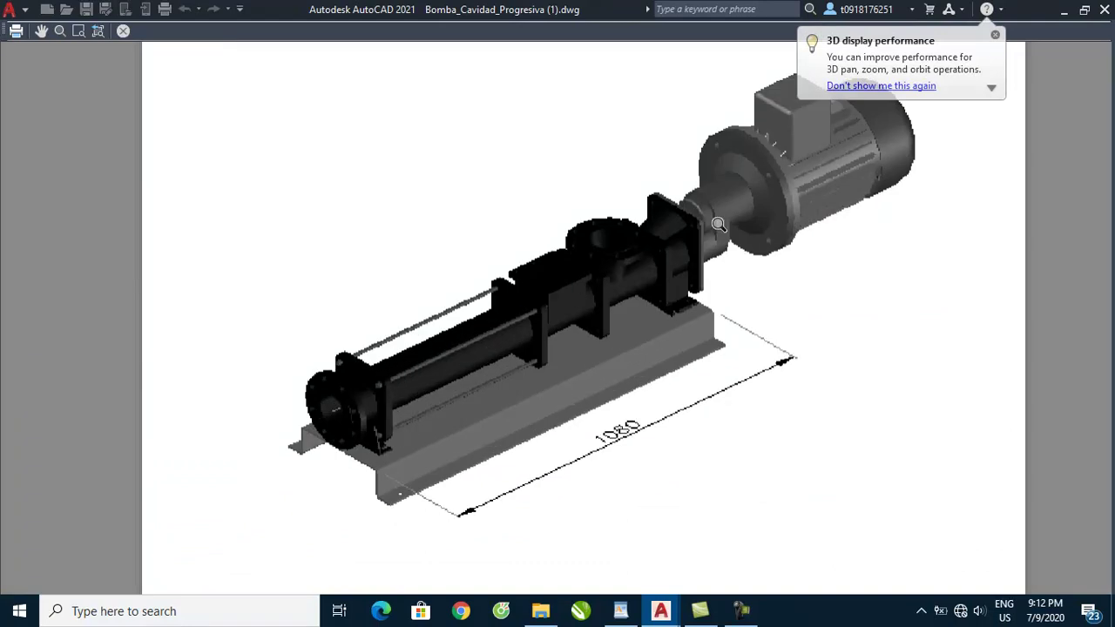
scroll(450, 387, "down", 2)
scroll(534, 346, "up", 2)
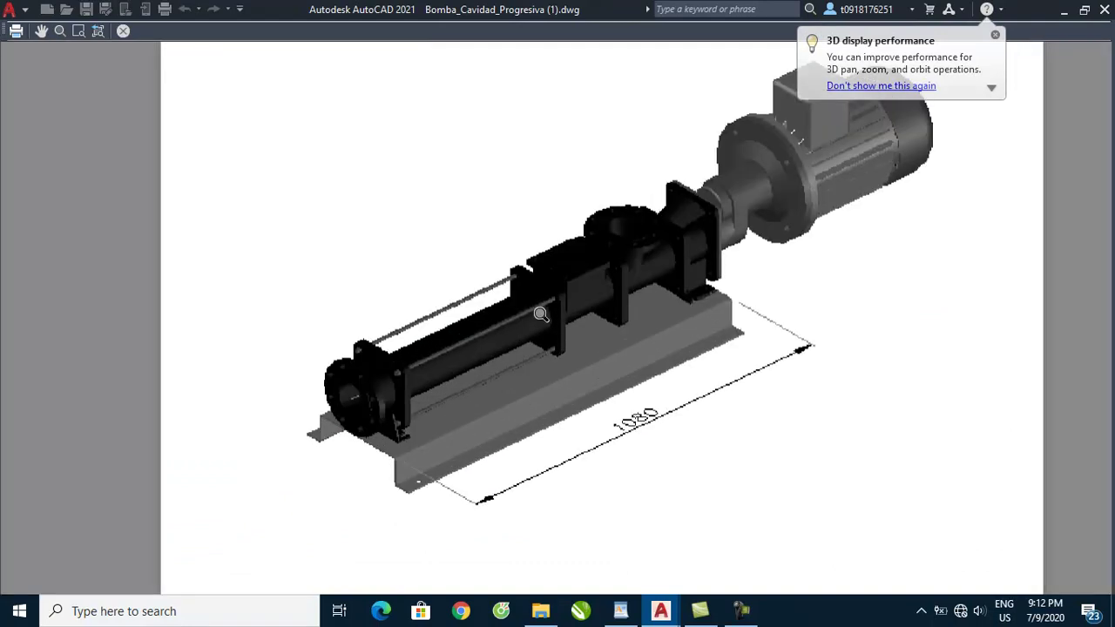
scroll(680, 268, "up", 2)
scroll(468, 328, "down", 1)
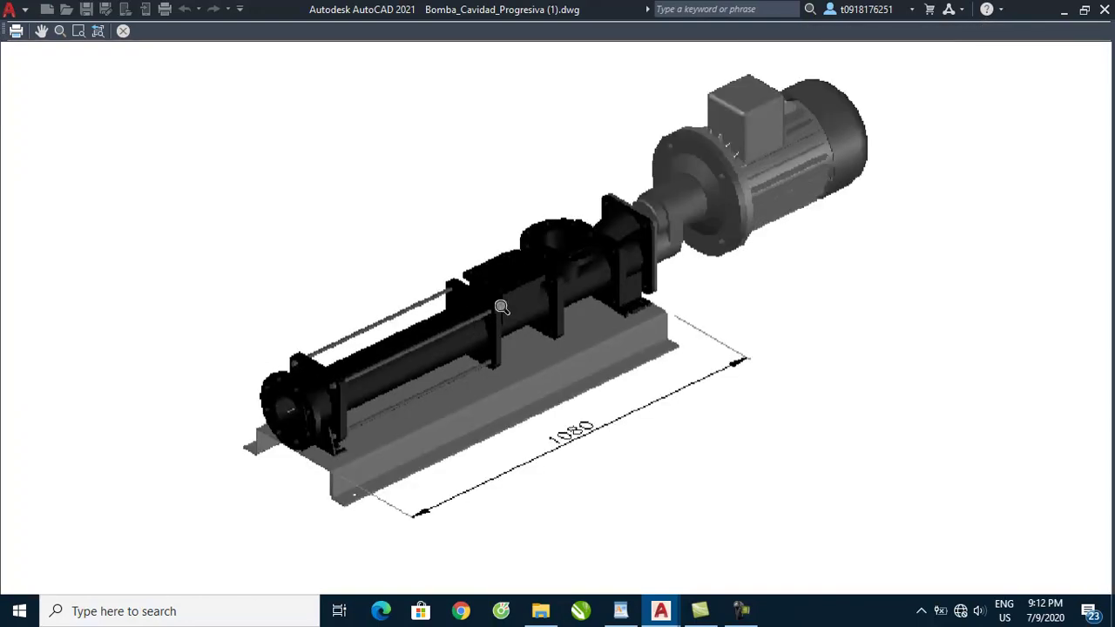
right_click(518, 280)
left_click(542, 292)
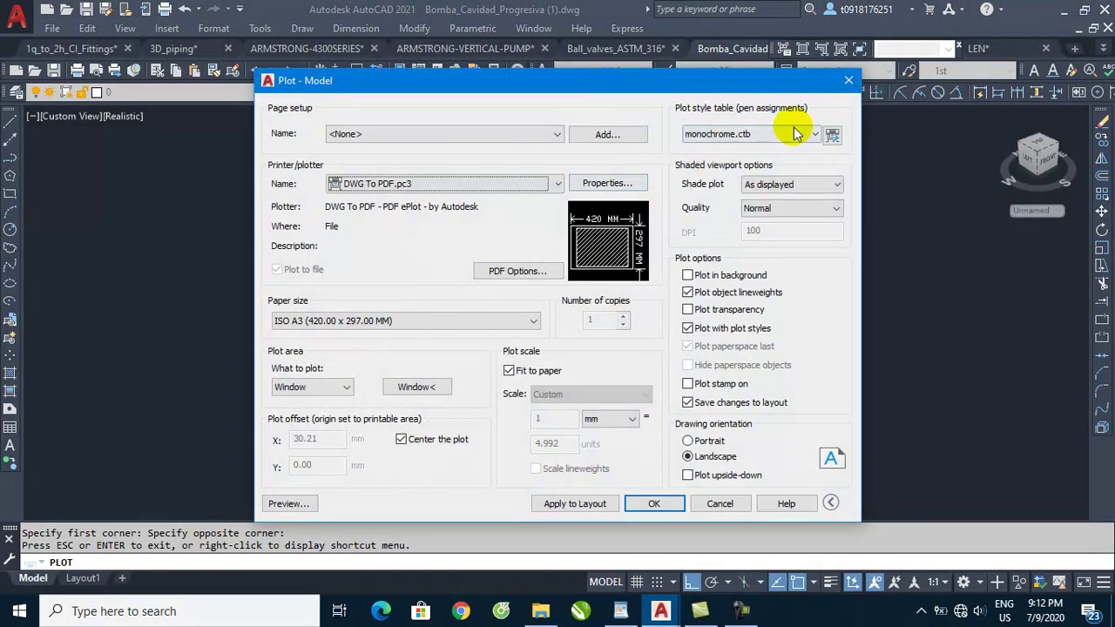
- Preview the plot with Legacy wireframe shading, then exit the preview
left_click(787, 185)
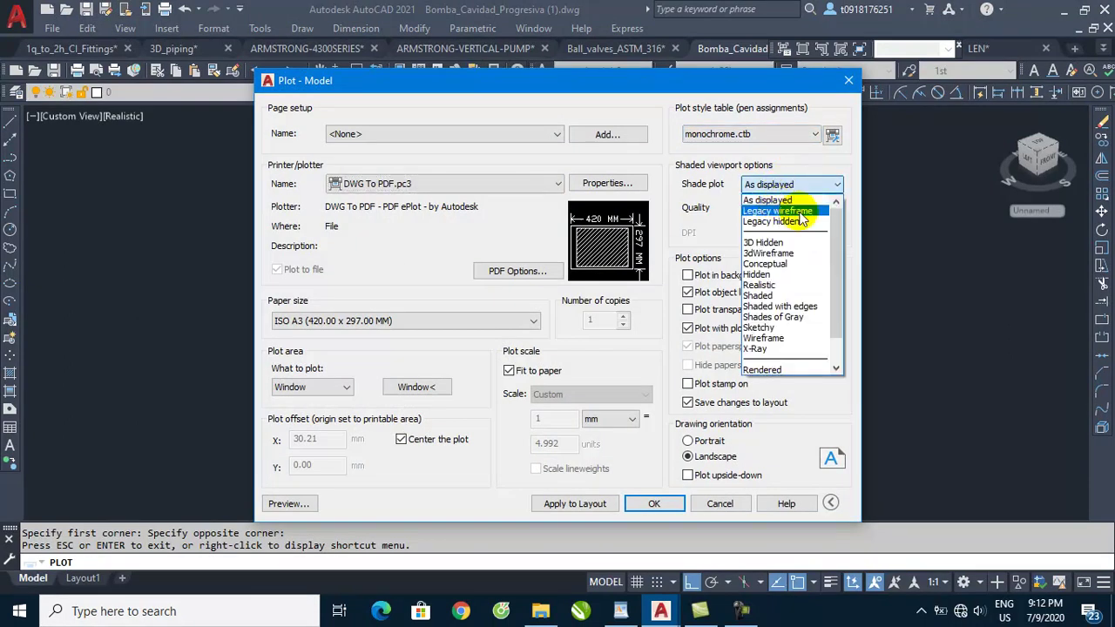
left_click(799, 213)
left_click(290, 503)
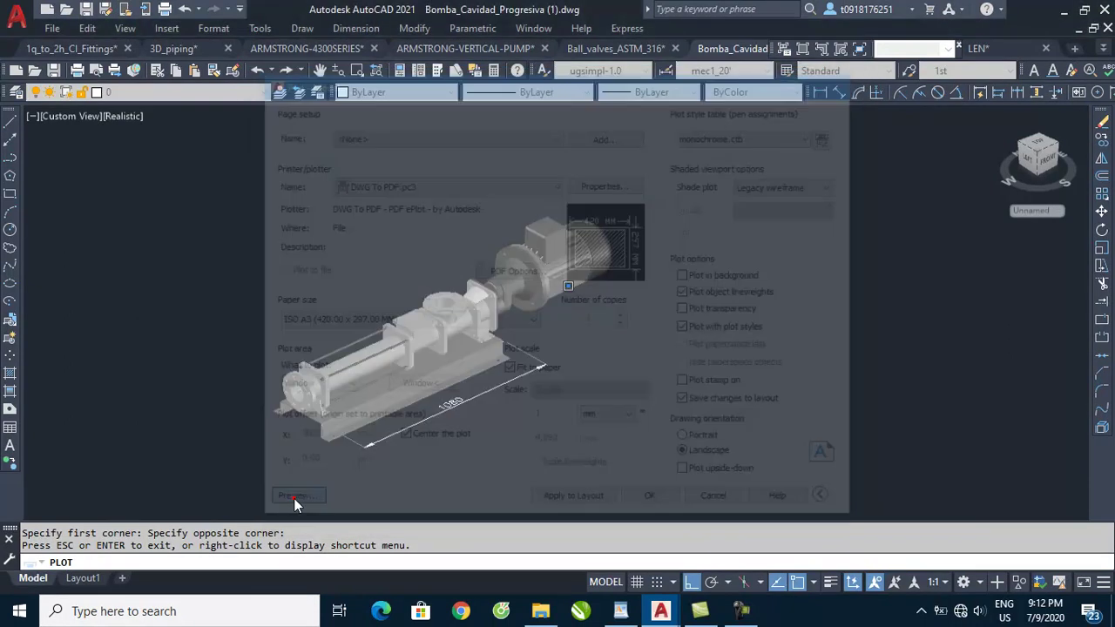
scroll(628, 284, "up", 2)
scroll(641, 275, "down", 2)
right_click(649, 266)
left_click(680, 279)
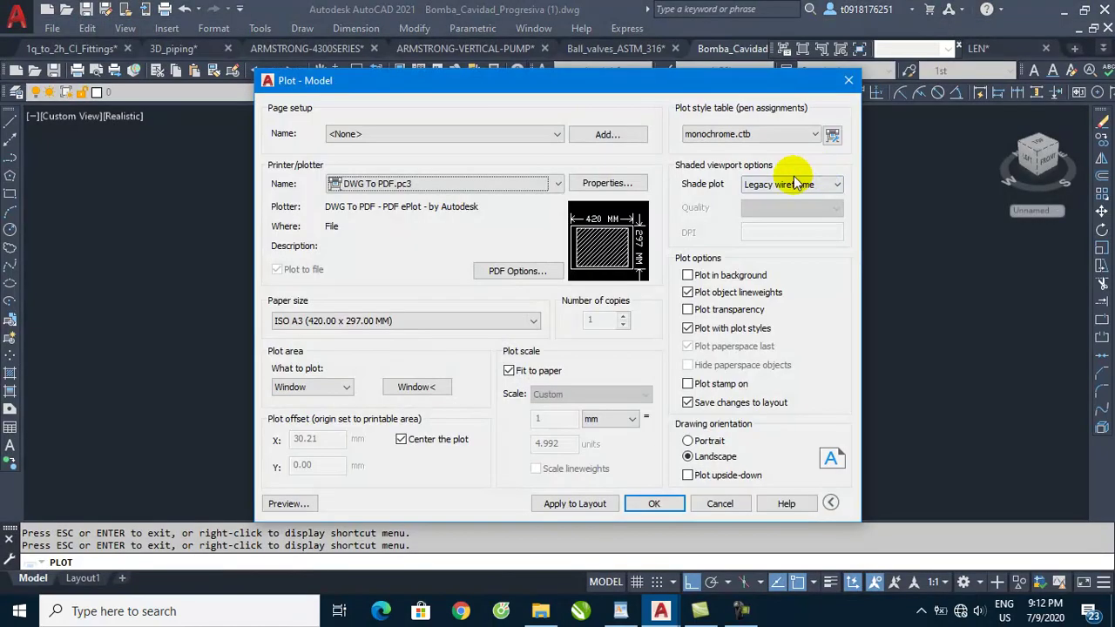
- Preview the plot with Legacy hidden shading, then exit the preview
left_click(814, 184)
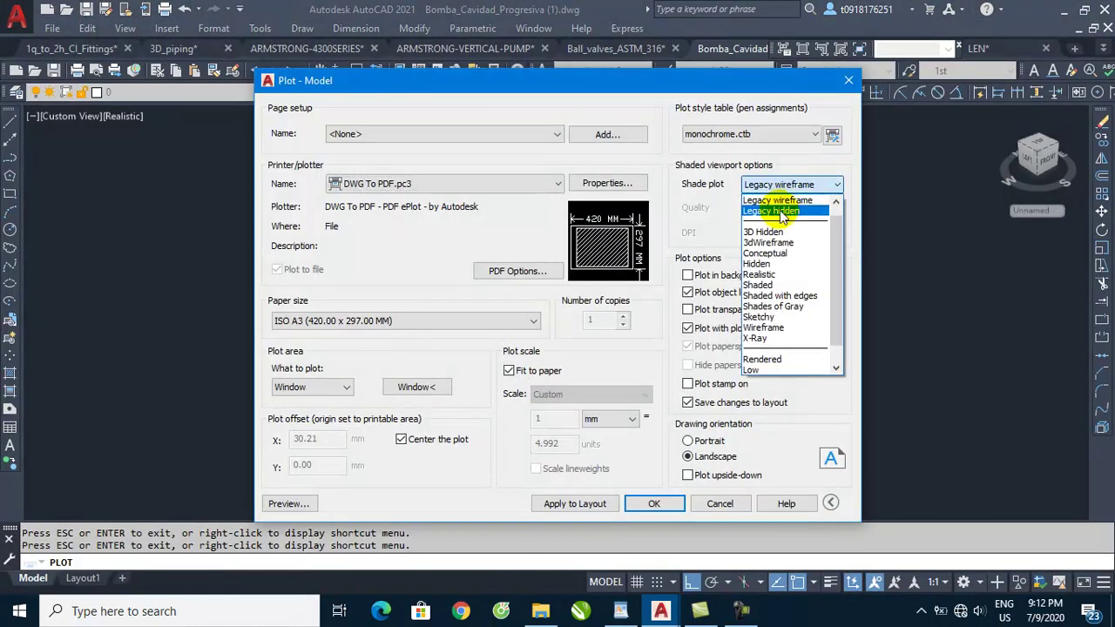
left_click(782, 217)
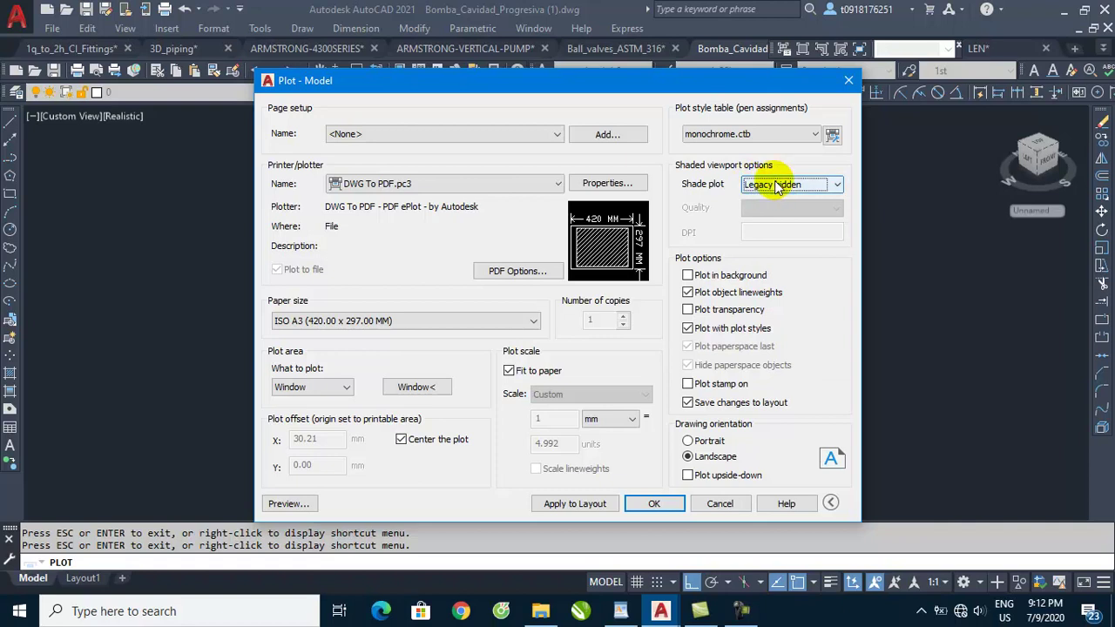
left_click(288, 505)
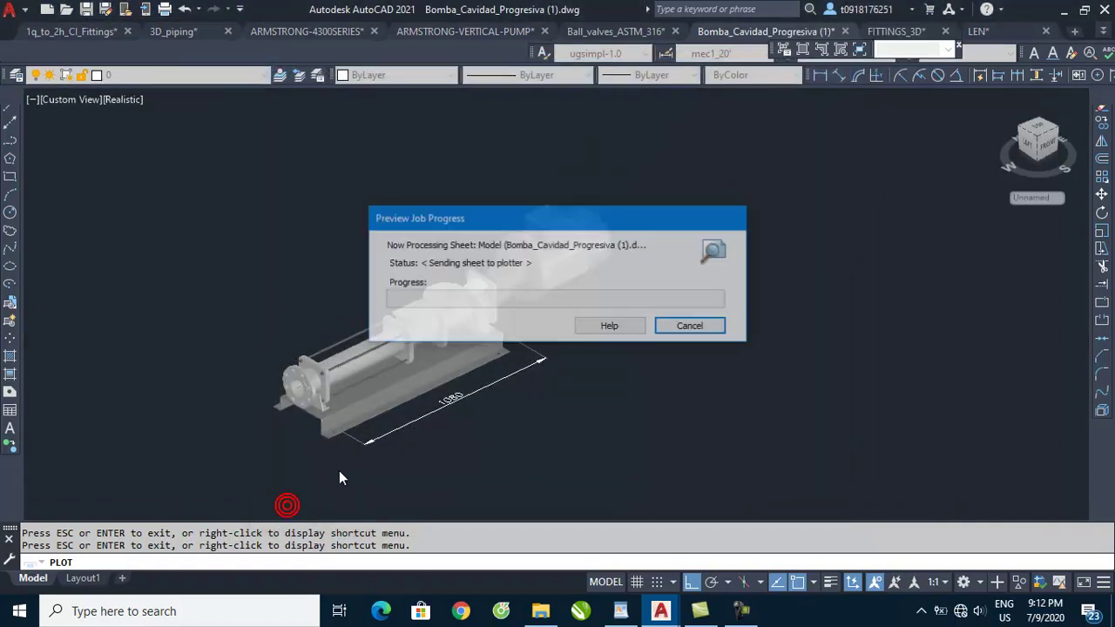
scroll(540, 327, "up", 2)
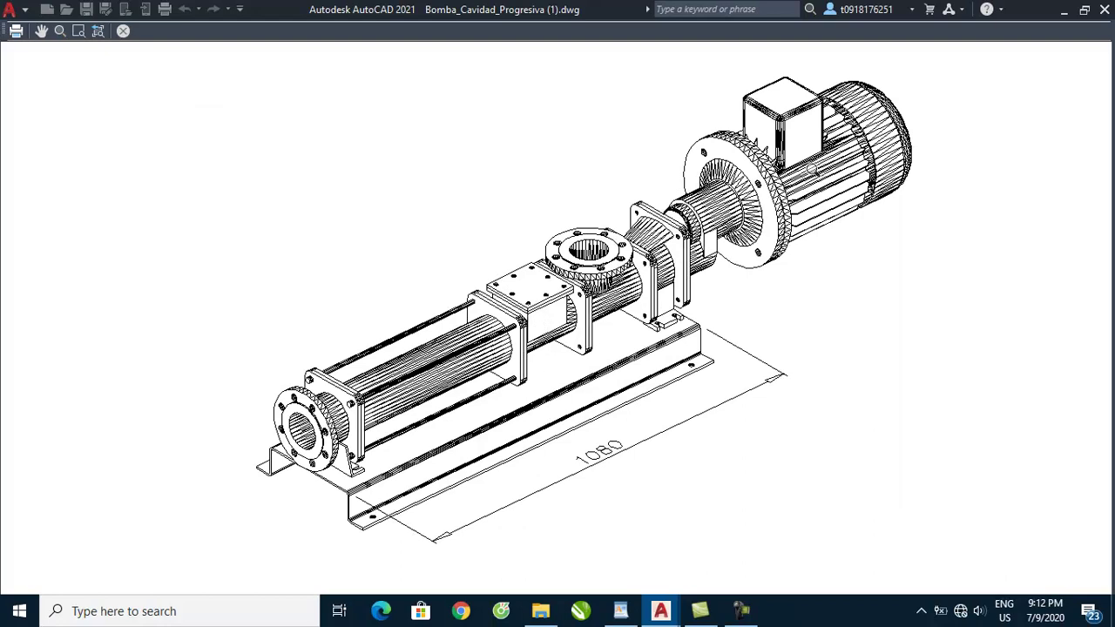
right_click(622, 252)
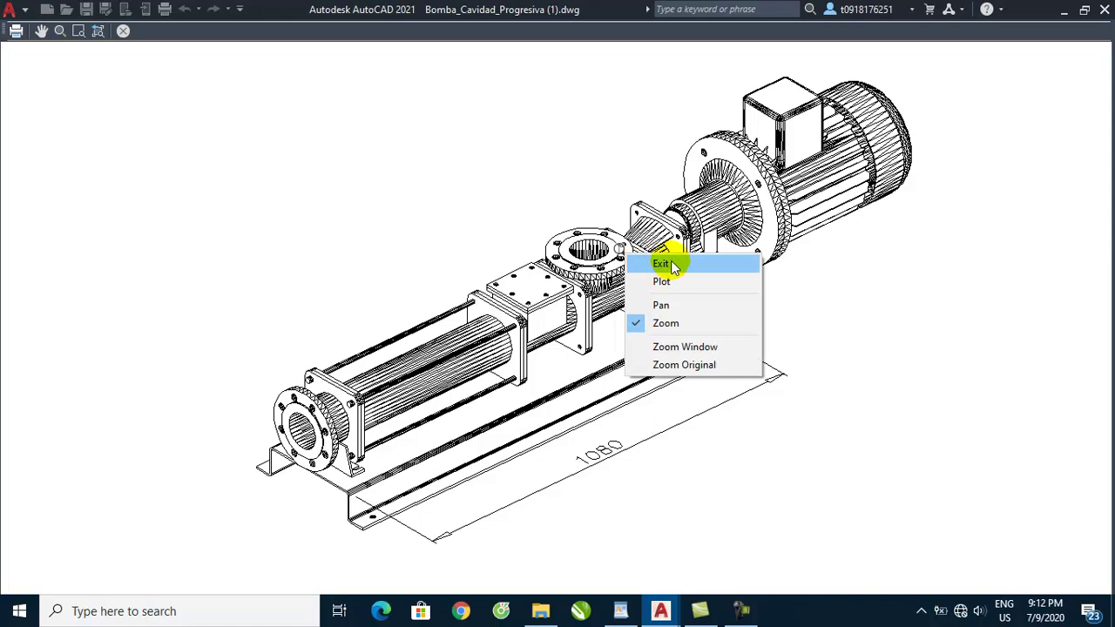
left_click(662, 264)
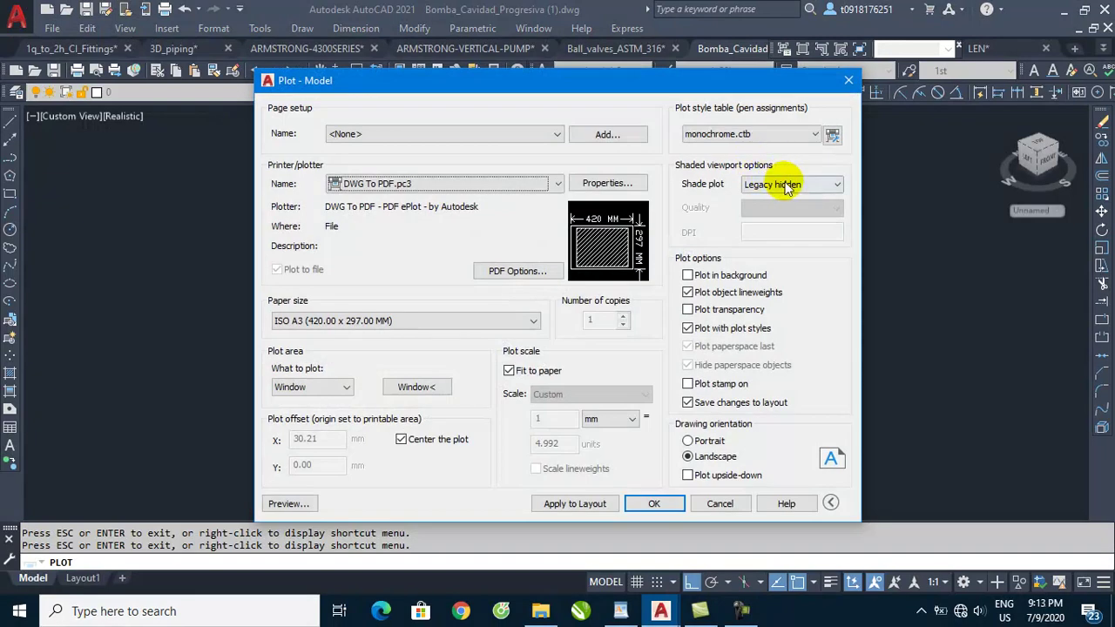
- Preview the plot with 3D Hidden shading, then exit the preview
left_click(784, 184)
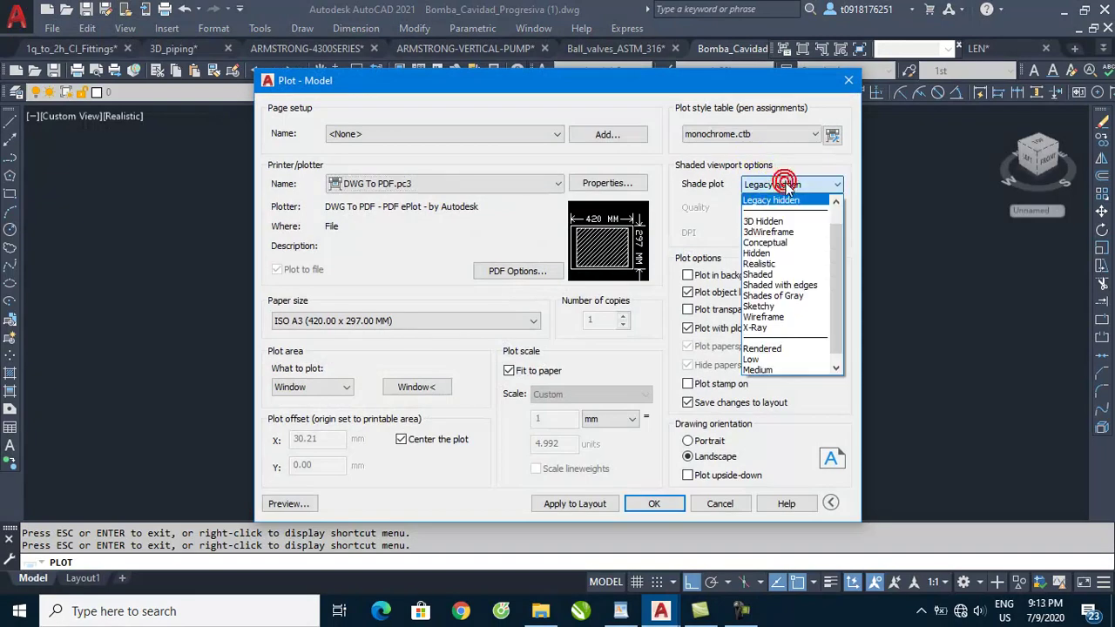
left_click(797, 223)
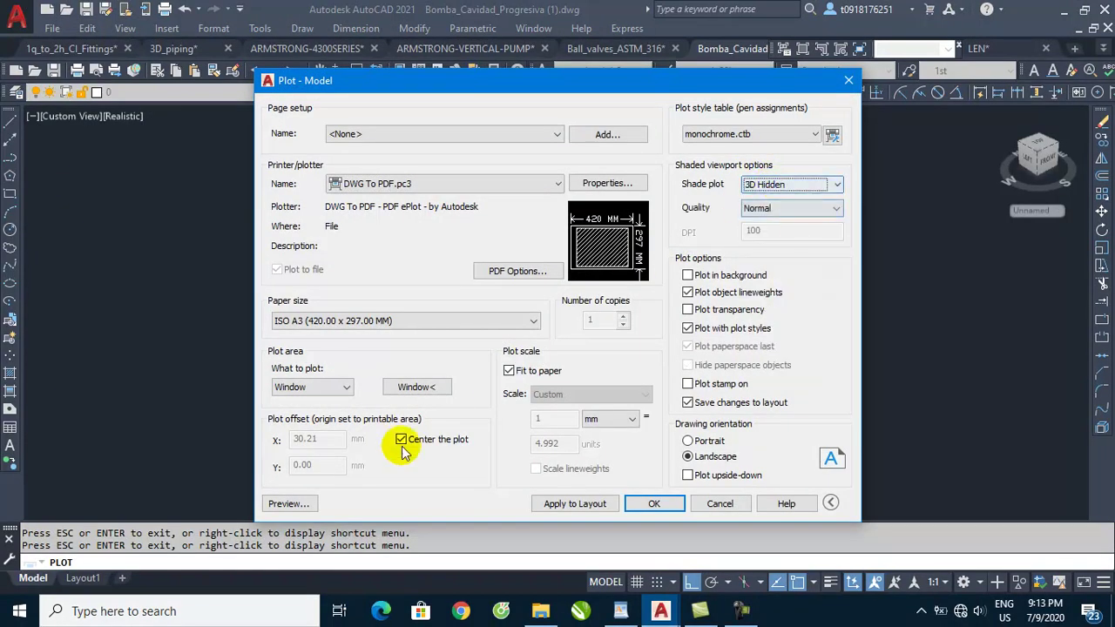
left_click(274, 502)
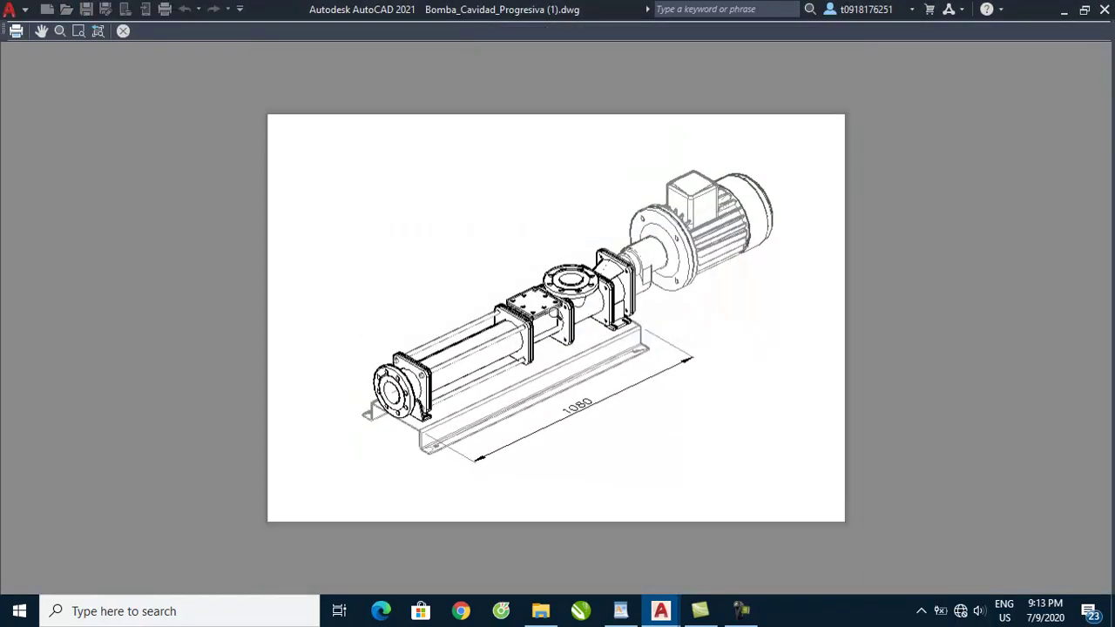
scroll(602, 309, "down", 2)
scroll(671, 261, "up", 2)
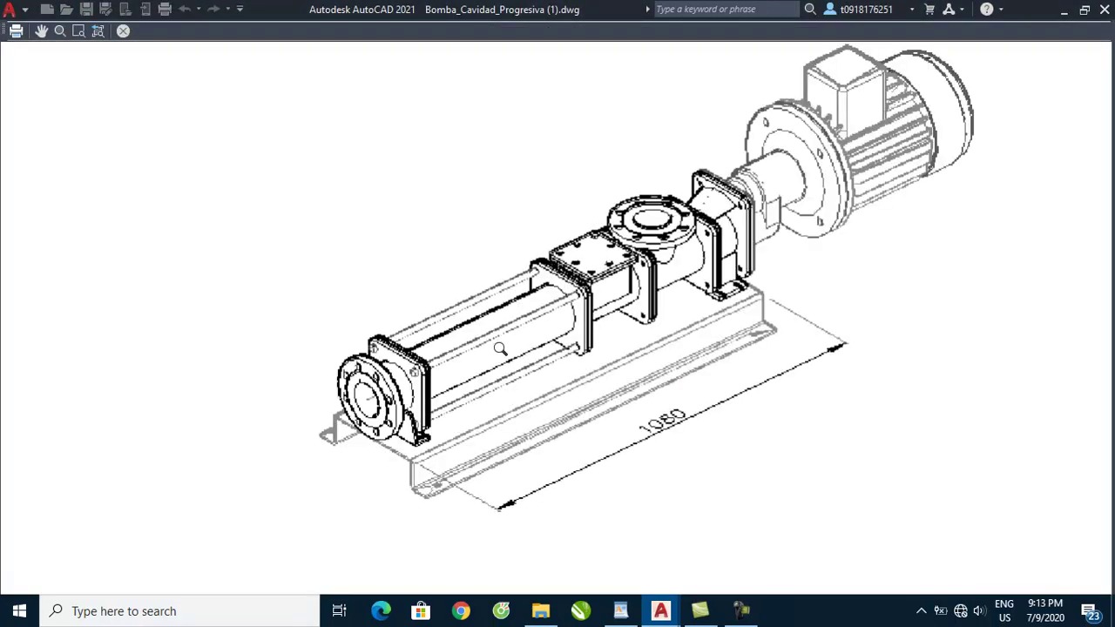
scroll(491, 344, "up", 2)
scroll(495, 366, "down", 2)
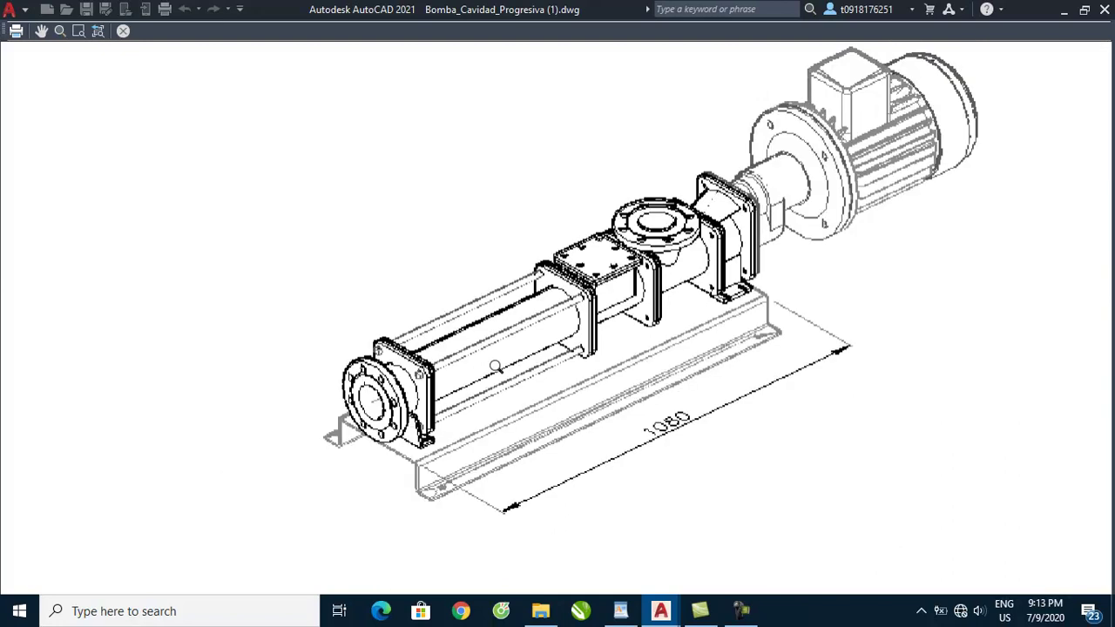
right_click(650, 293)
left_click(676, 311)
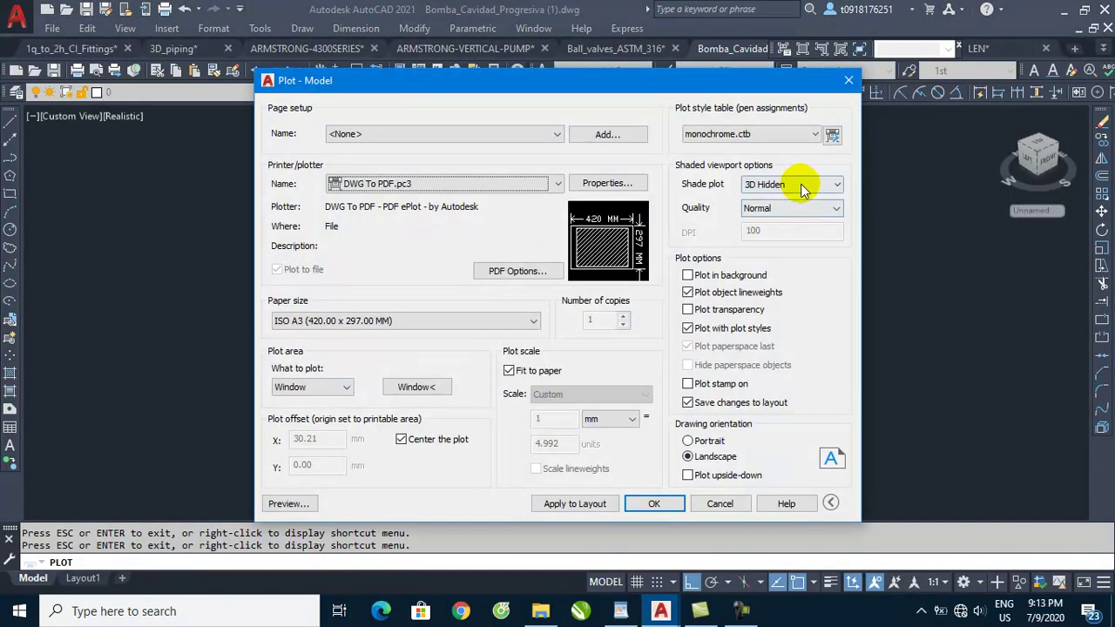
- Preview the plot with Conceptual shading, then exit the preview
left_click(794, 183)
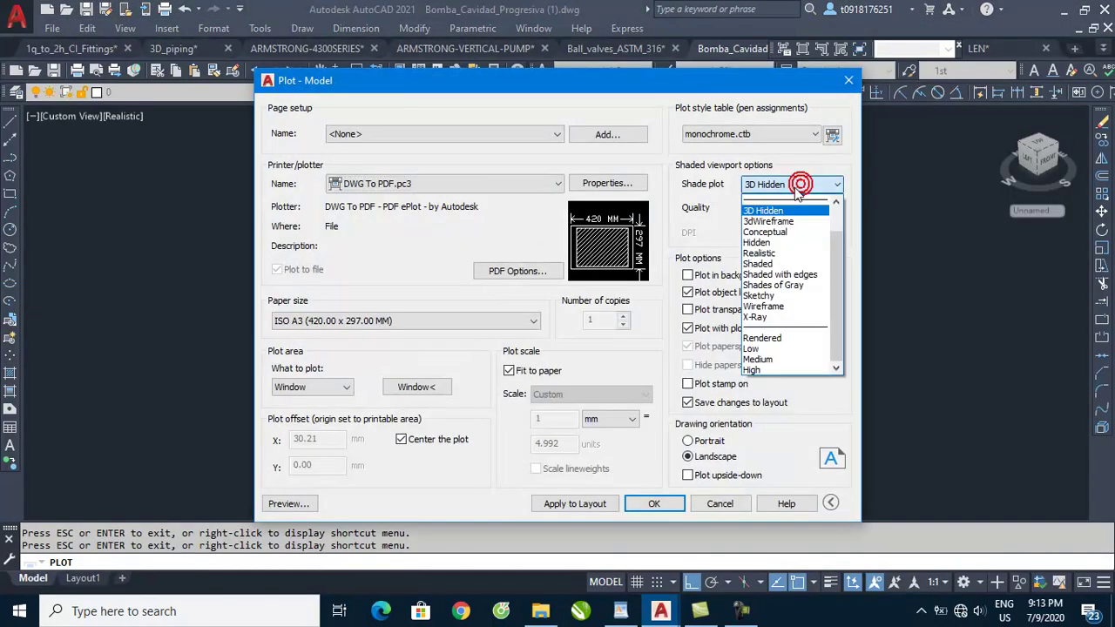
left_click(798, 234)
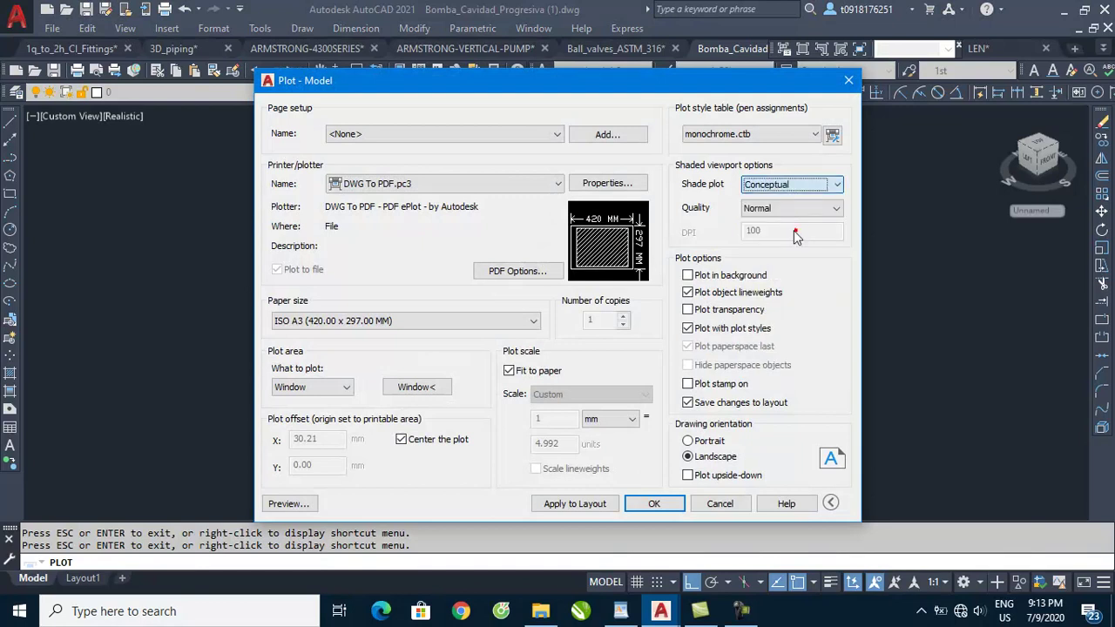
left_click(289, 504)
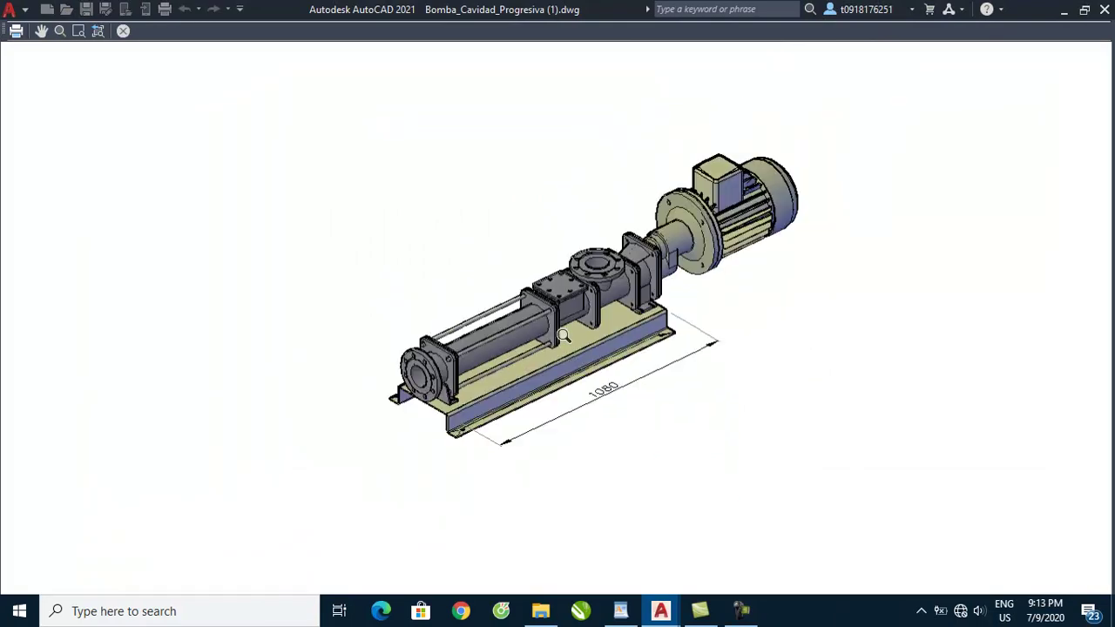
right_click(599, 298)
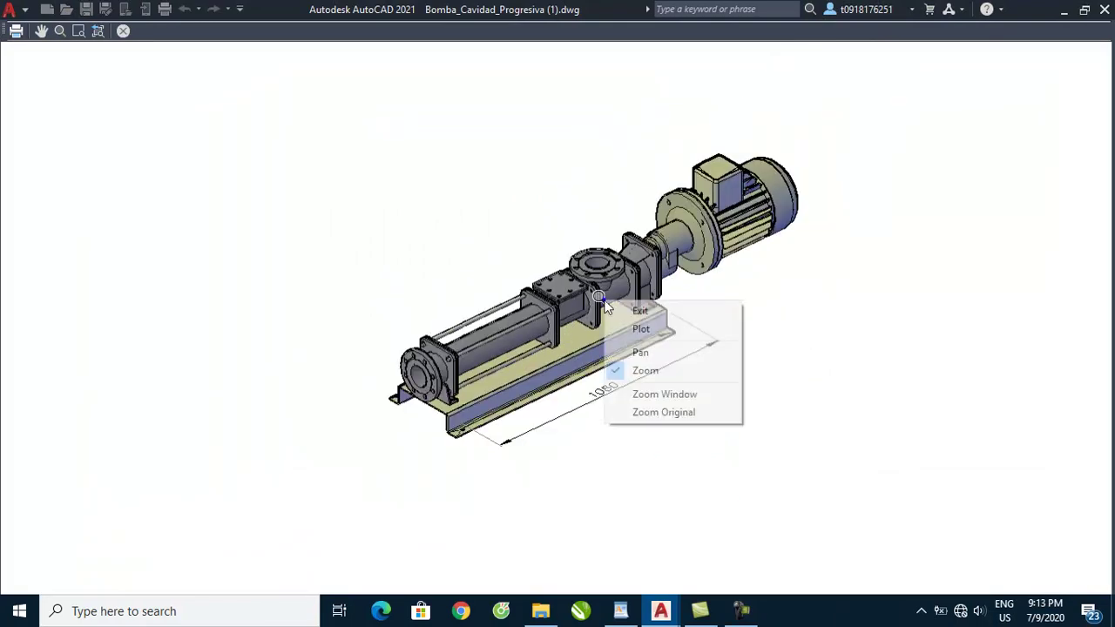
left_click(639, 312)
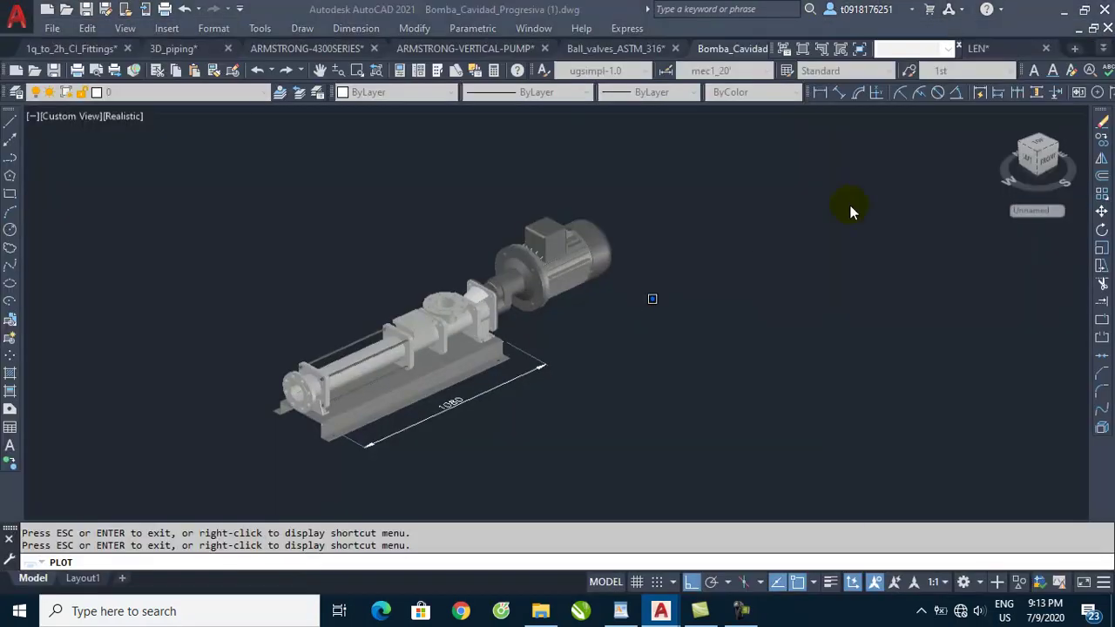
- Set Shade plot to Realistic, preview the grey-shaded pump, and exit back to the Plot dialog
left_click(793, 186)
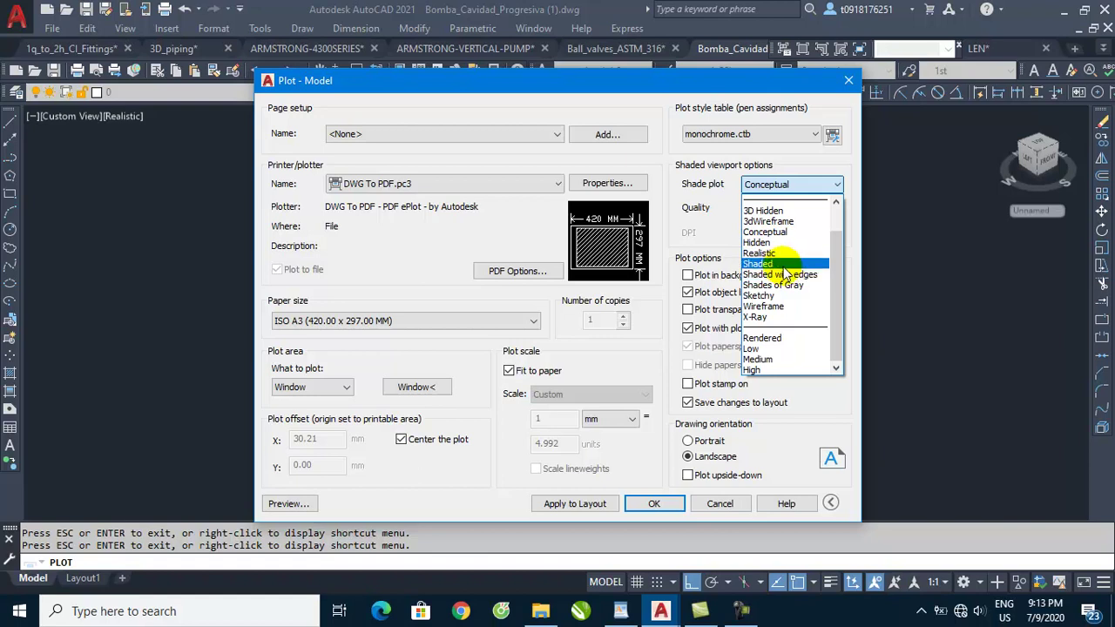
left_click(779, 254)
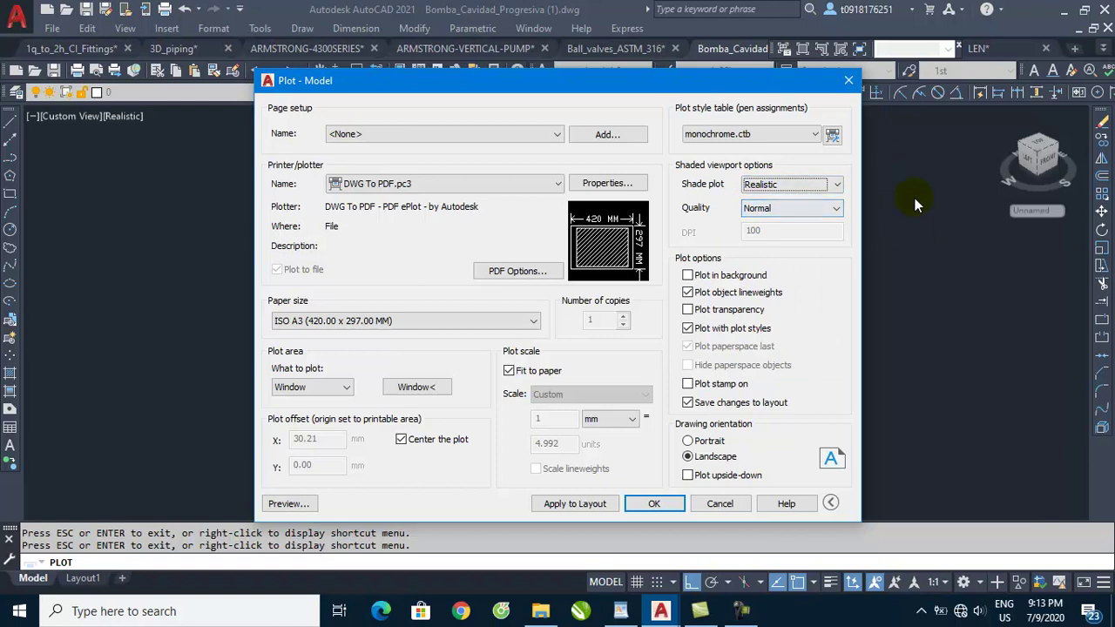
left_click(288, 504)
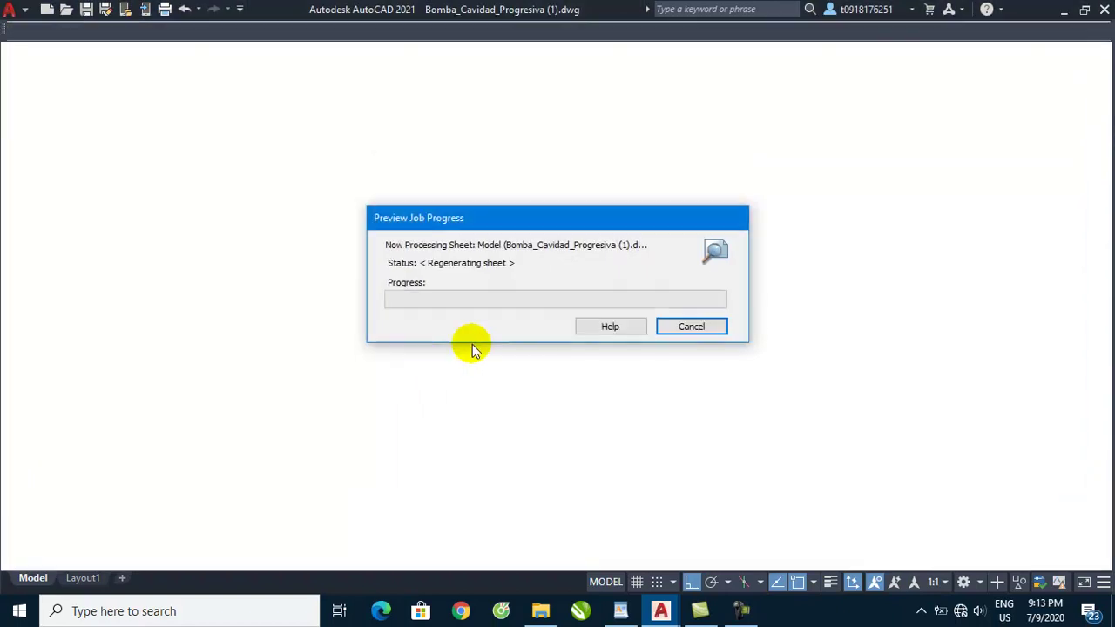
scroll(689, 265, "up", 5)
scroll(714, 242, "down", 3)
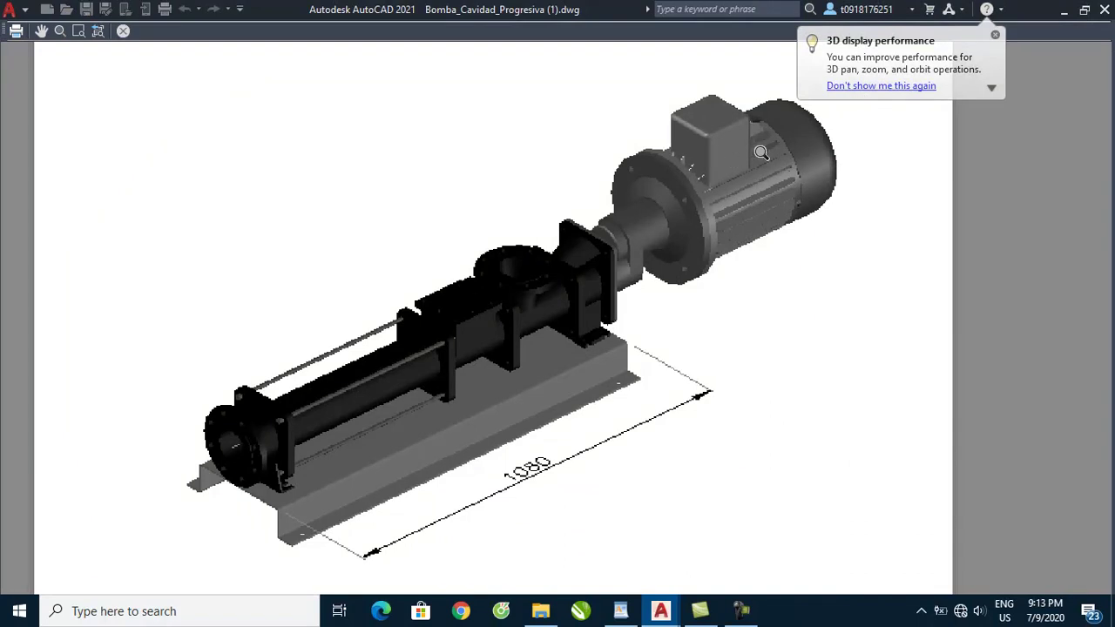
right_click(685, 293)
left_click(715, 307)
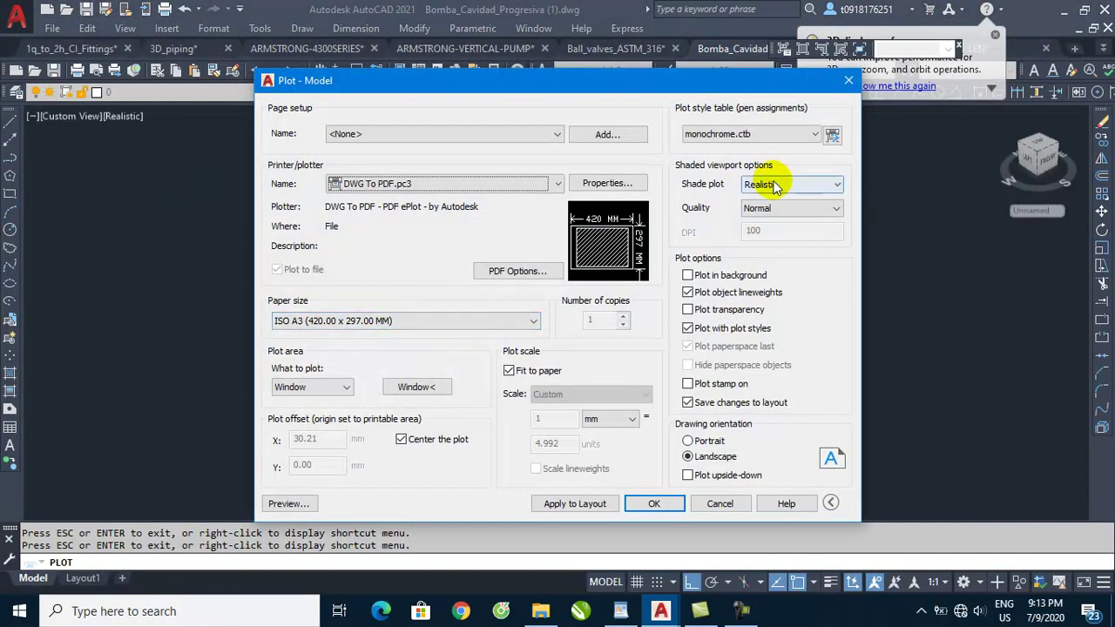
- Try Shaded plot shading, preview it, and exit the preview
left_click(771, 184)
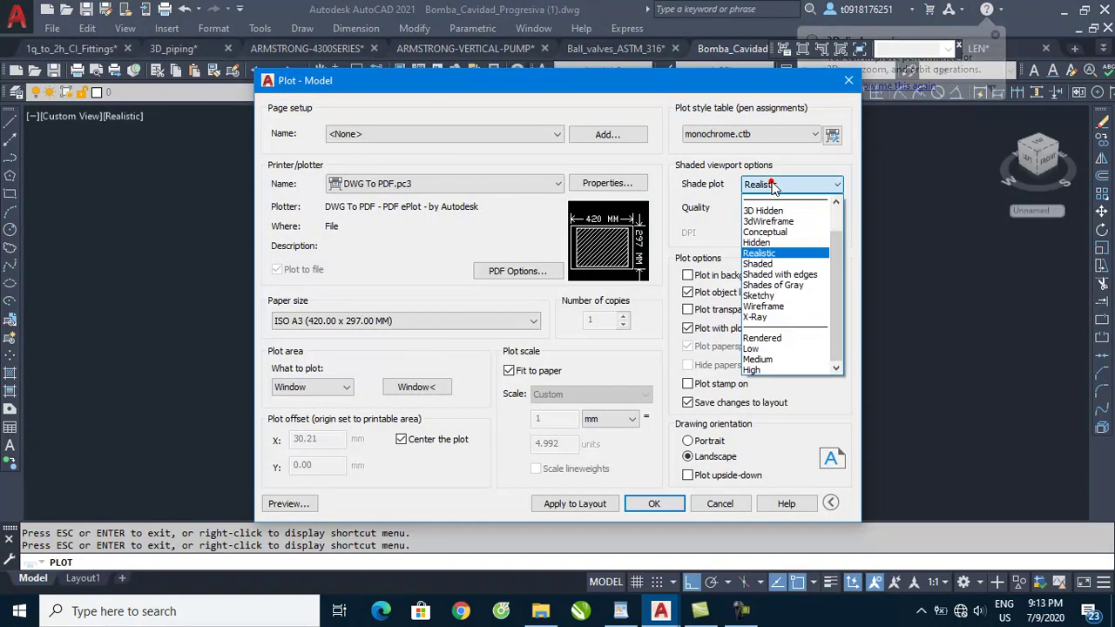
left_click(787, 264)
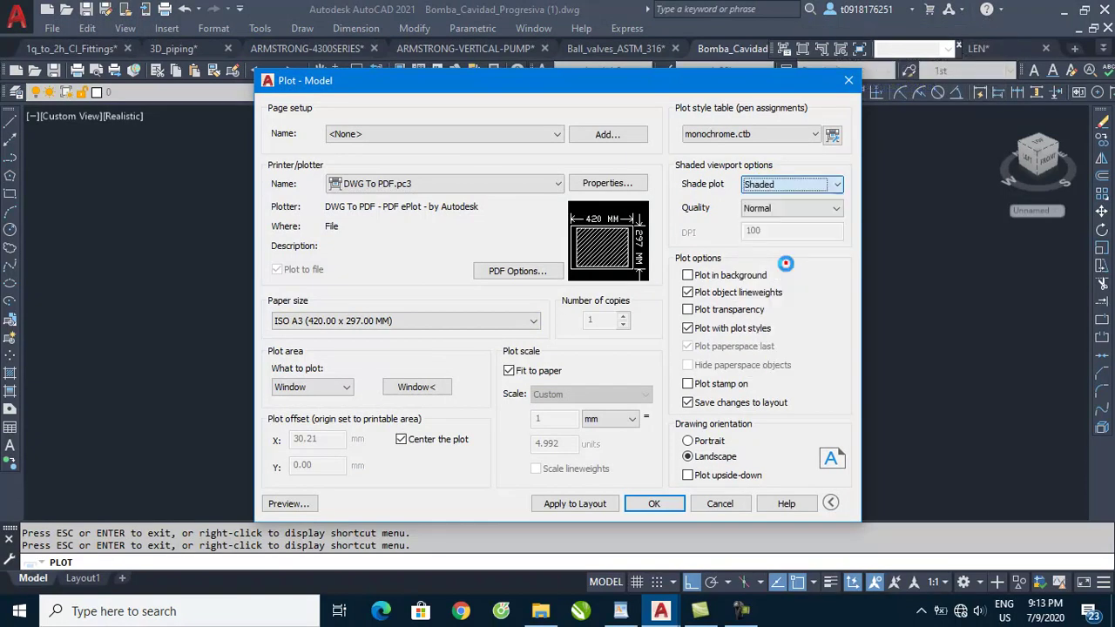
left_click(280, 505)
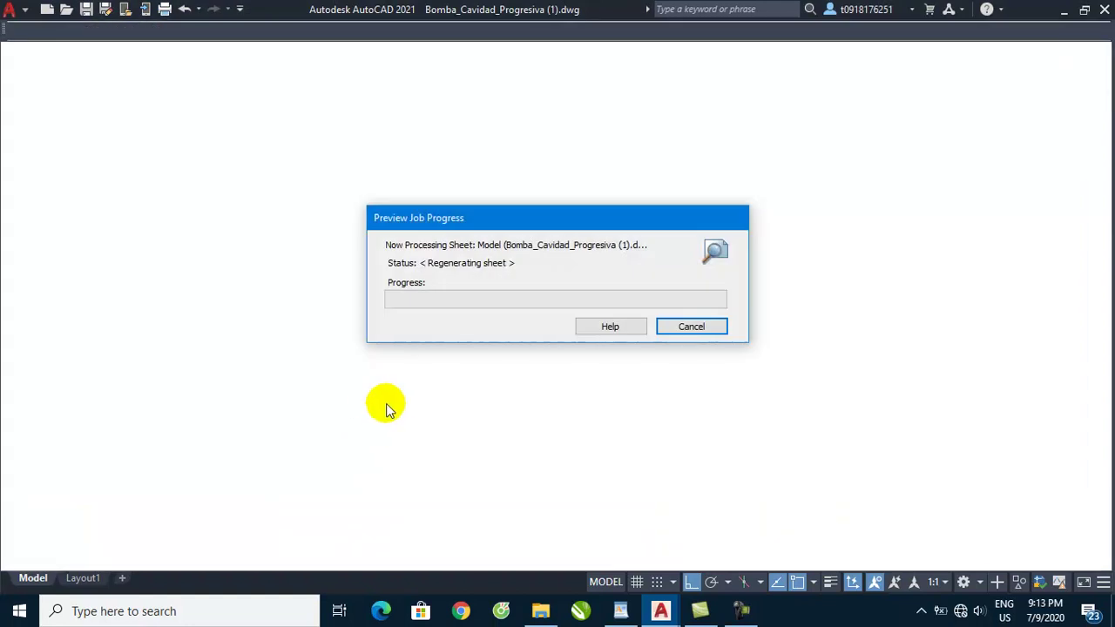
right_click(680, 281)
left_click(710, 287)
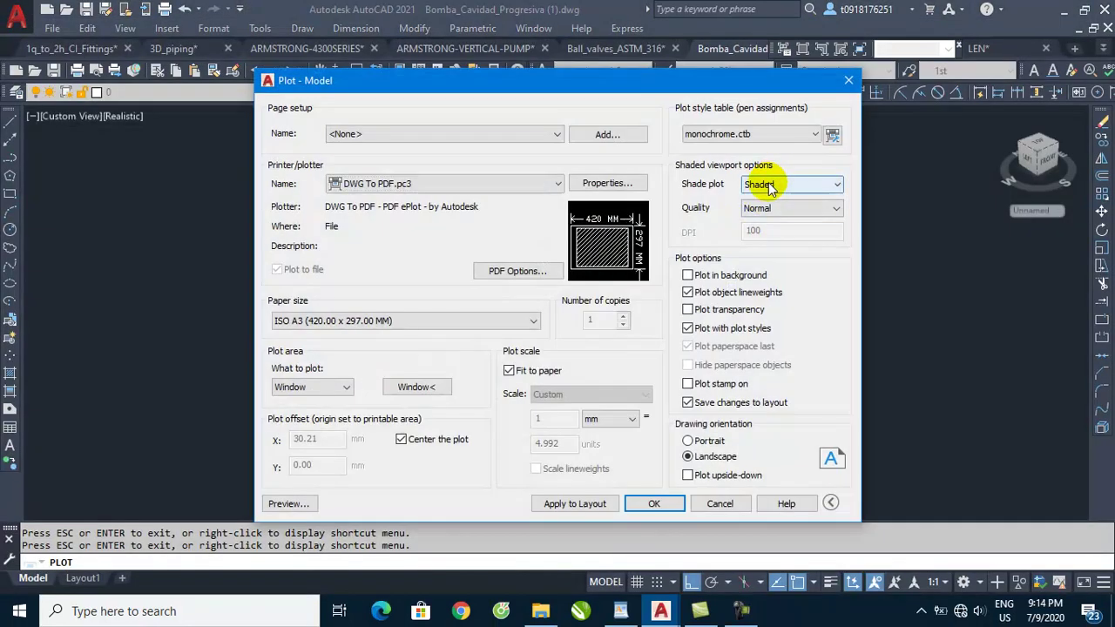
- Switch Shade plot to Shaded with edges, zoom around its preview, then exit
left_click(767, 184)
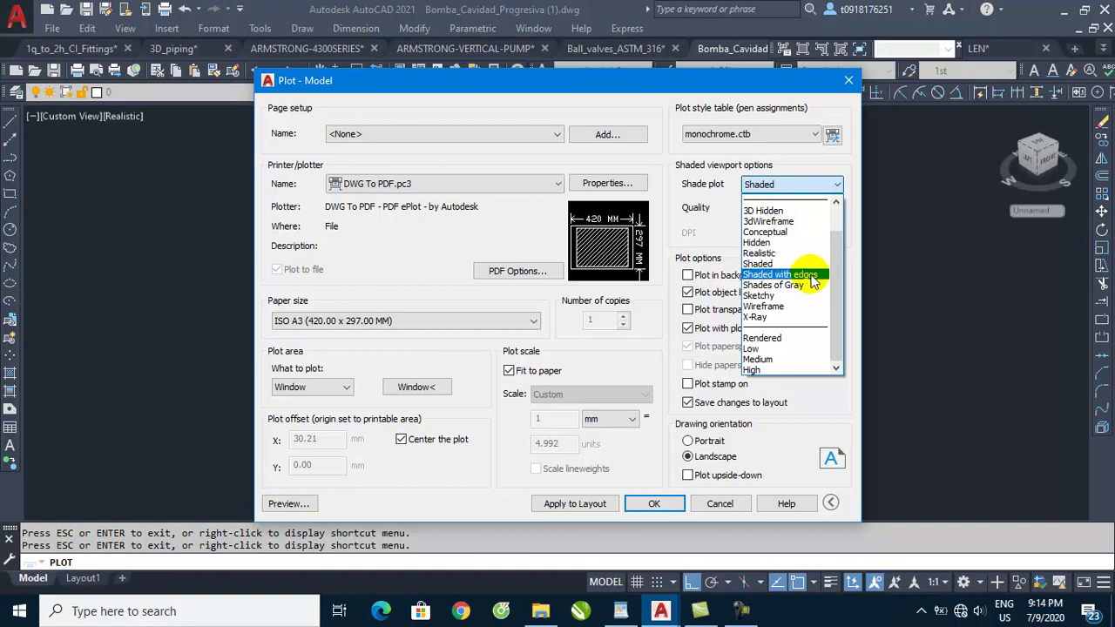
left_click(811, 276)
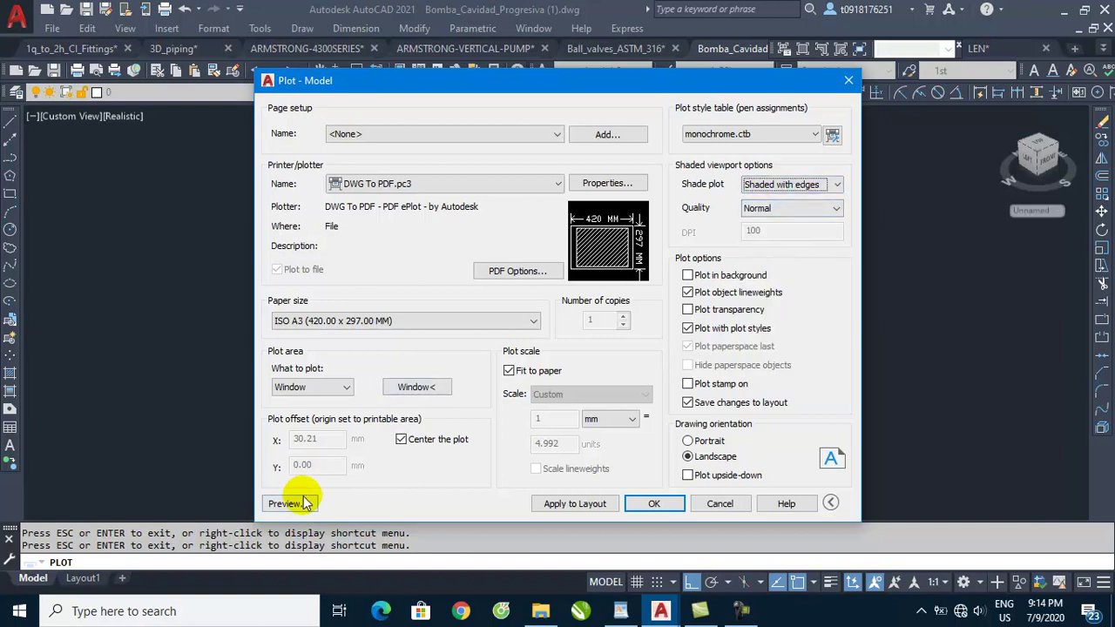
left_click(301, 497)
scroll(718, 244, "up", 3)
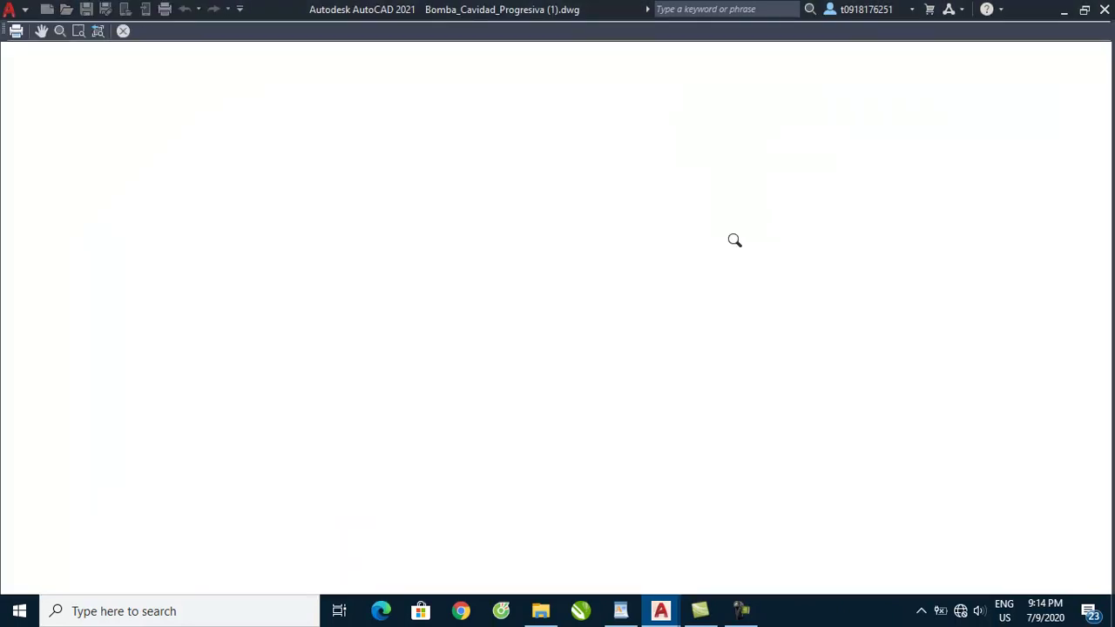
scroll(710, 259, "up", 2)
scroll(714, 219, "down", 3)
scroll(705, 238, "down", 2)
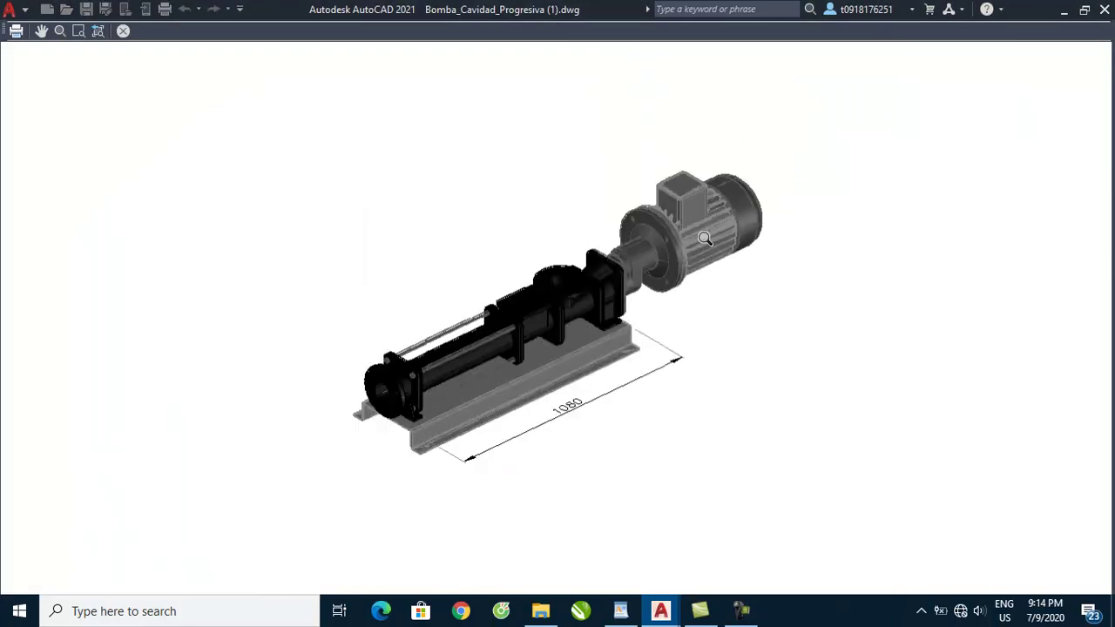
scroll(694, 230, "up", 2)
scroll(752, 220, "down", 2)
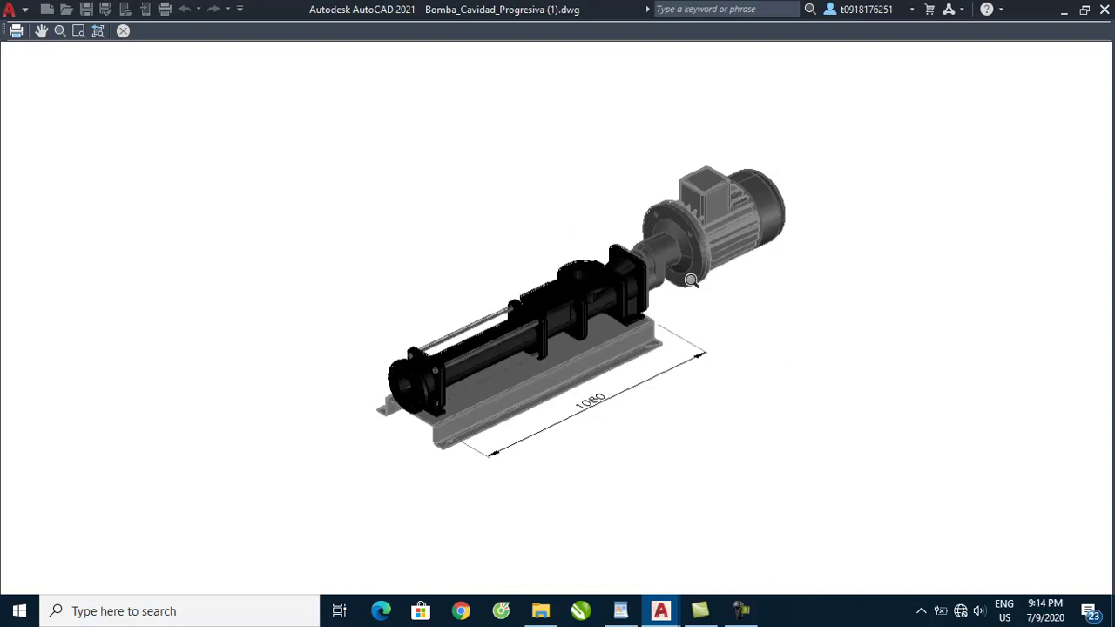
scroll(687, 356, "down", 2)
scroll(680, 331, "up", 2)
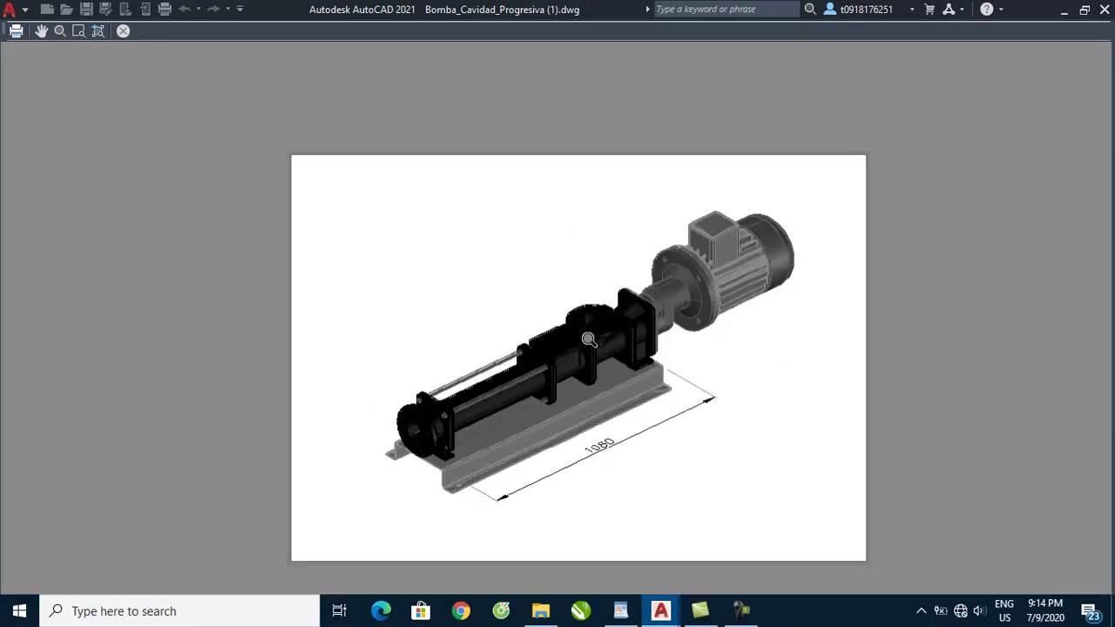
right_click(723, 314)
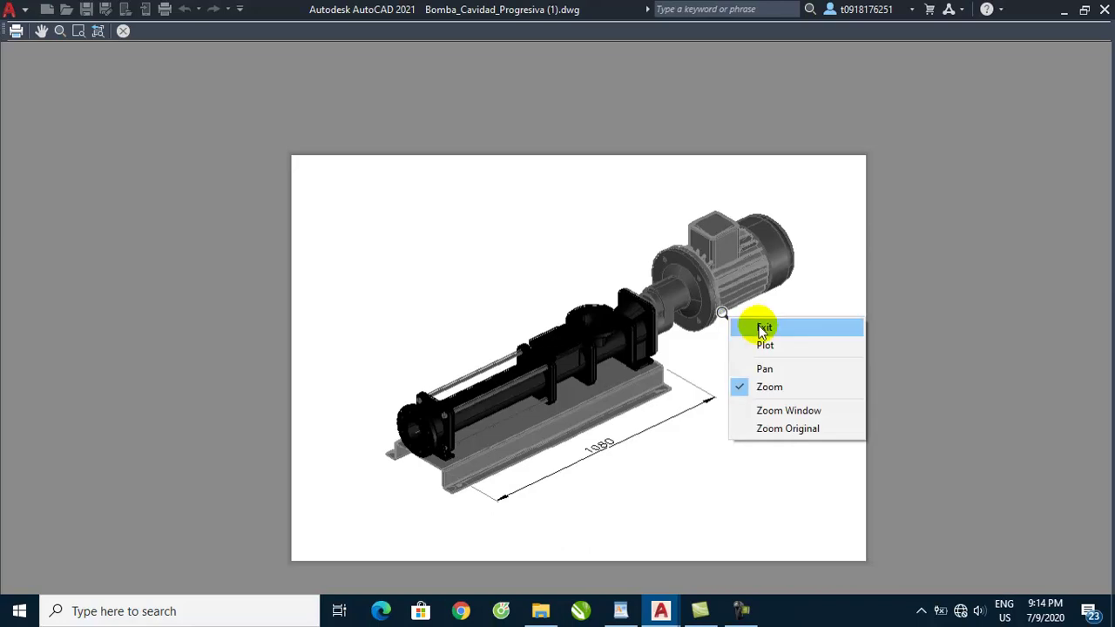
left_click(761, 330)
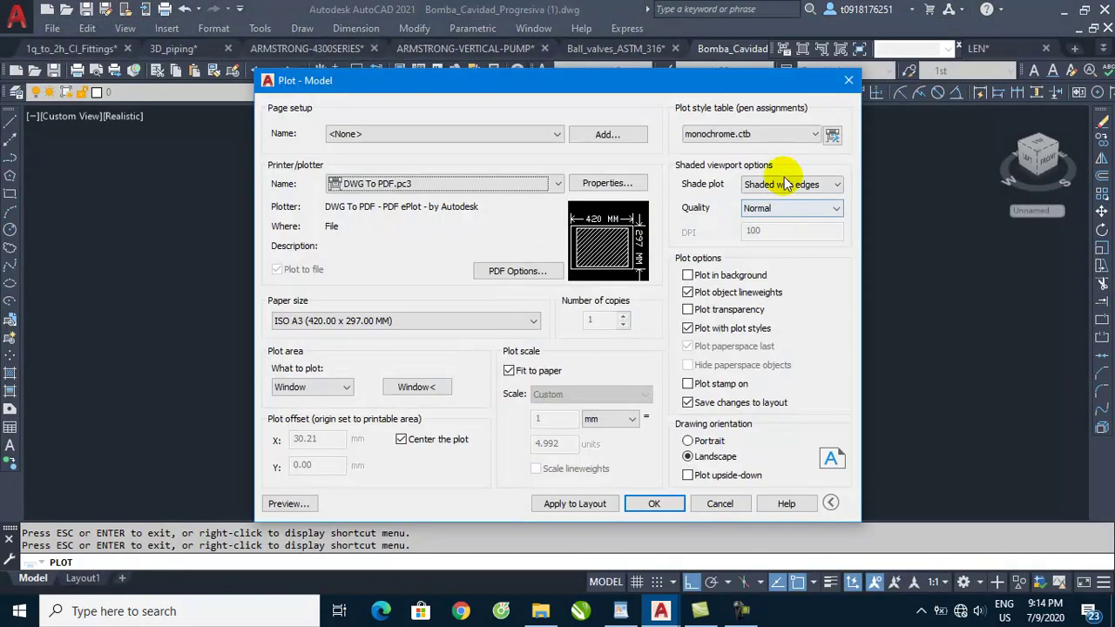
- Switch Shade plot to Conceptual and zoom through the preview of the tan-and-blue pump
left_click(786, 184)
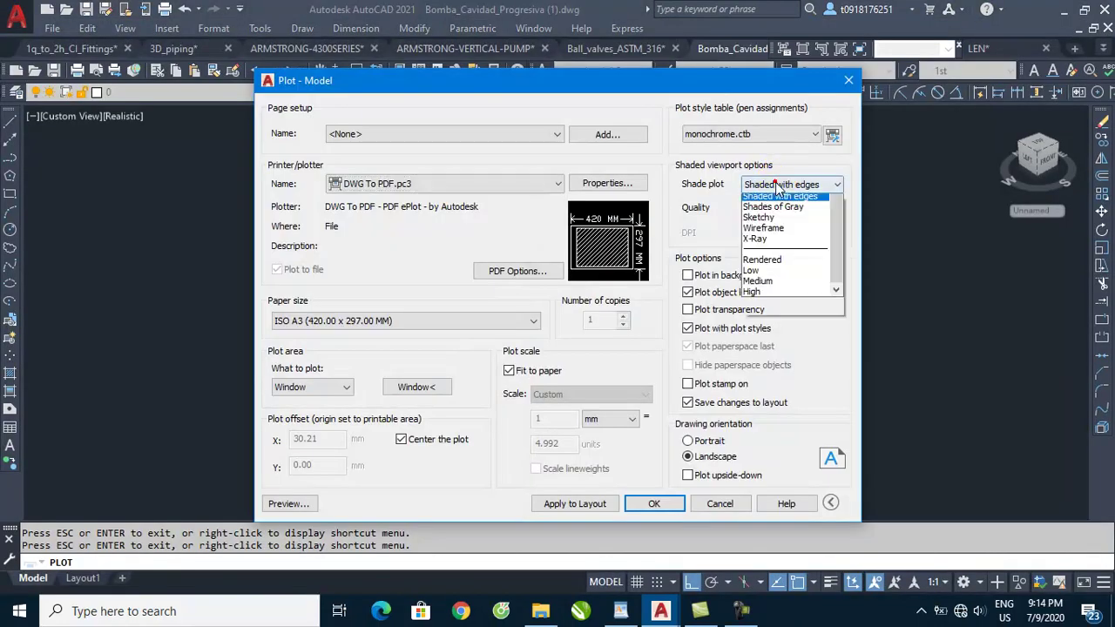
left_click(767, 231)
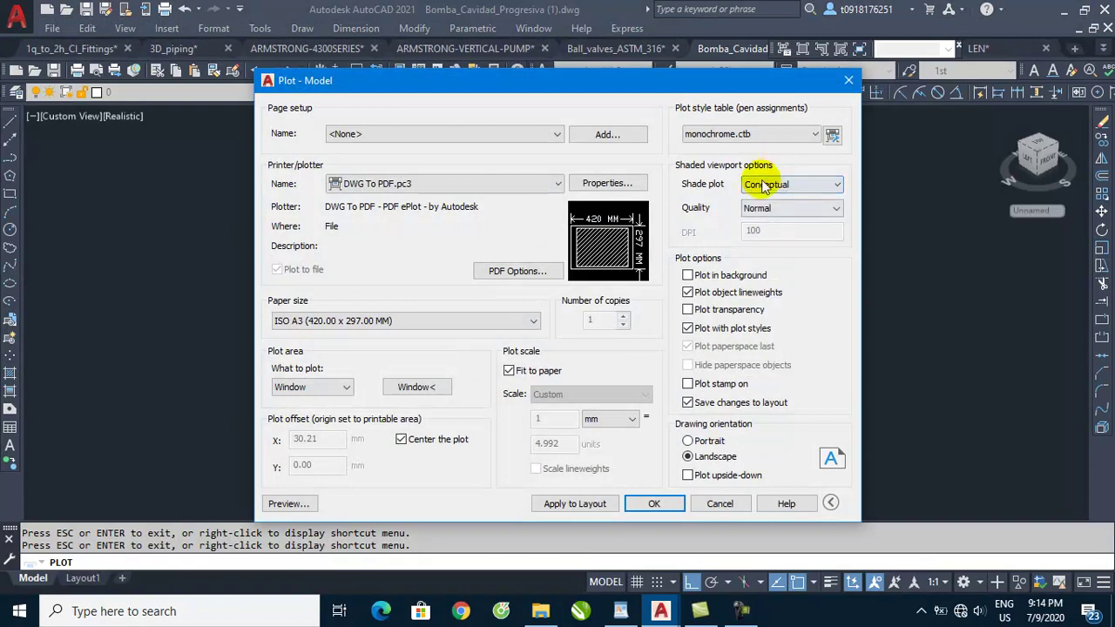
left_click(286, 506)
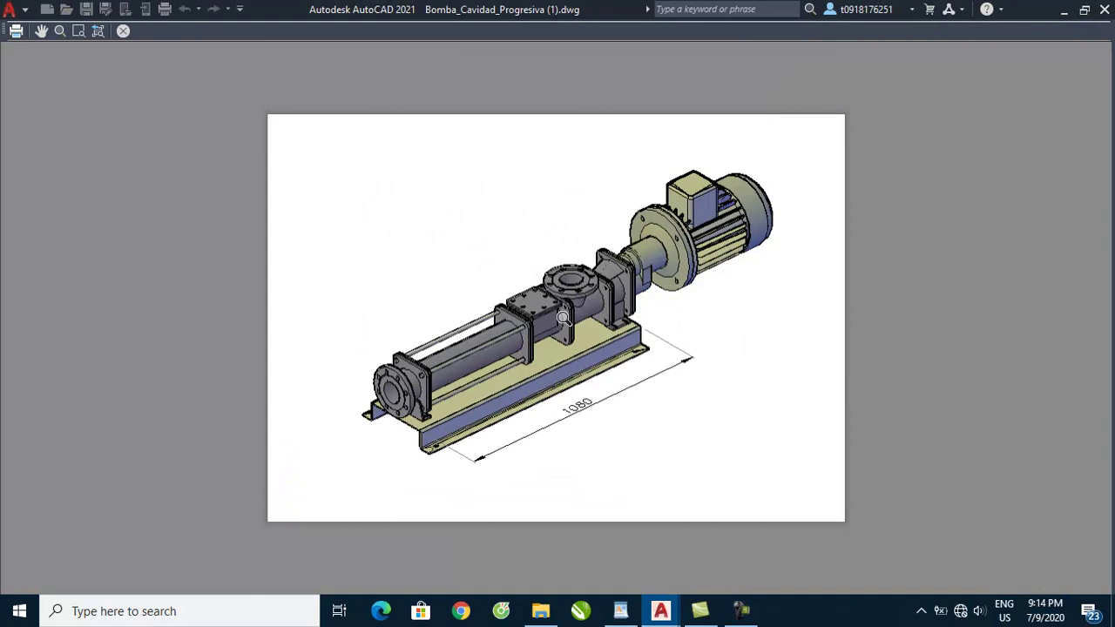
scroll(545, 321, "up", 2)
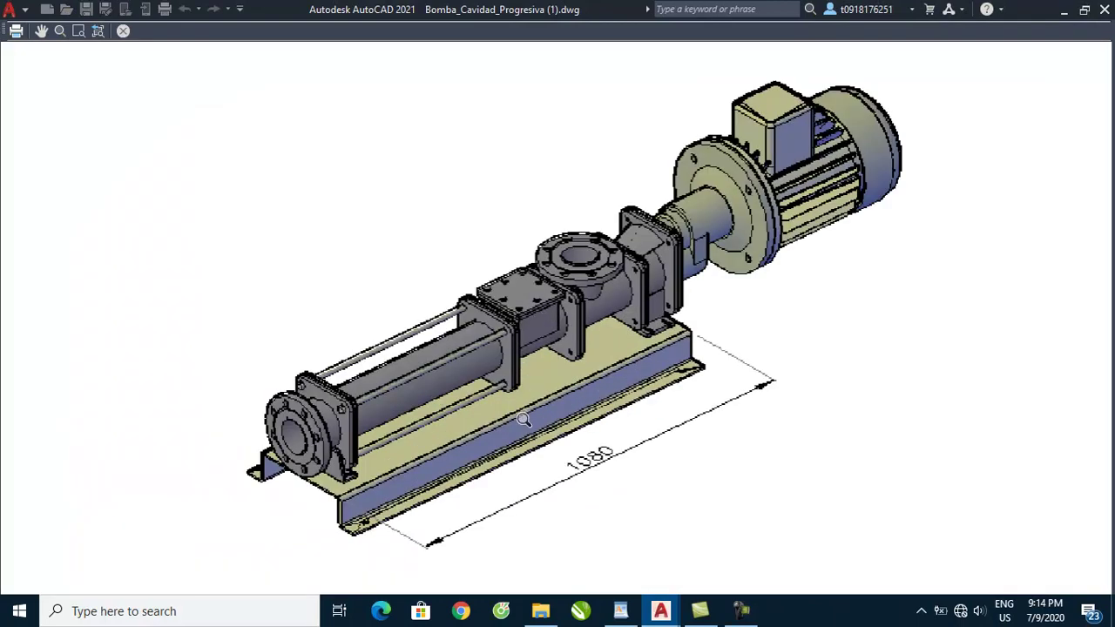
scroll(524, 418, "down", 2)
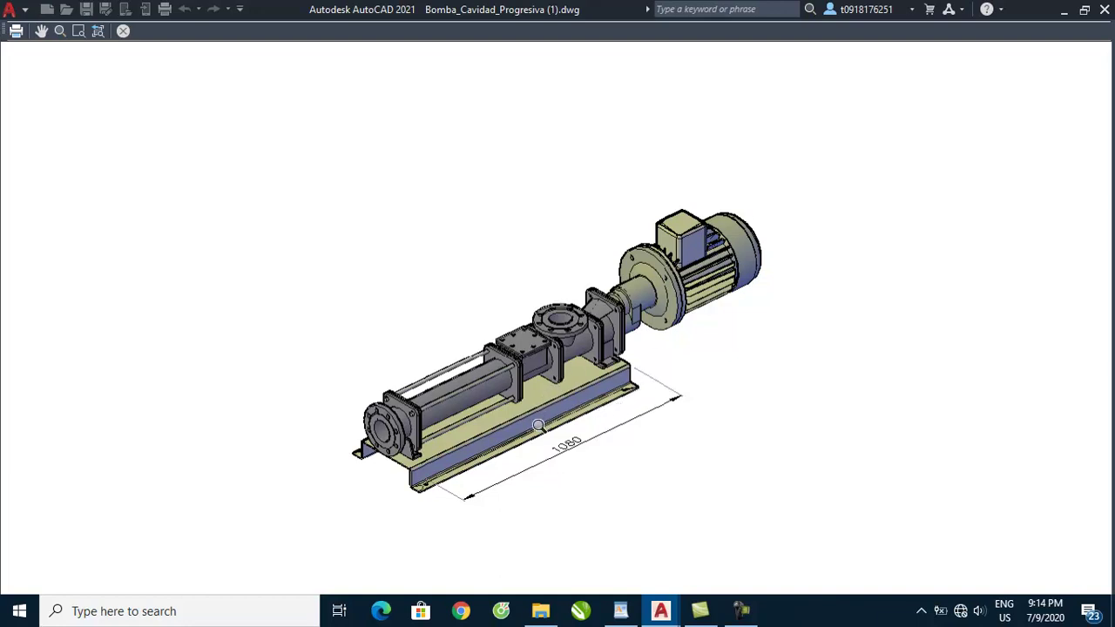
right_click(573, 231)
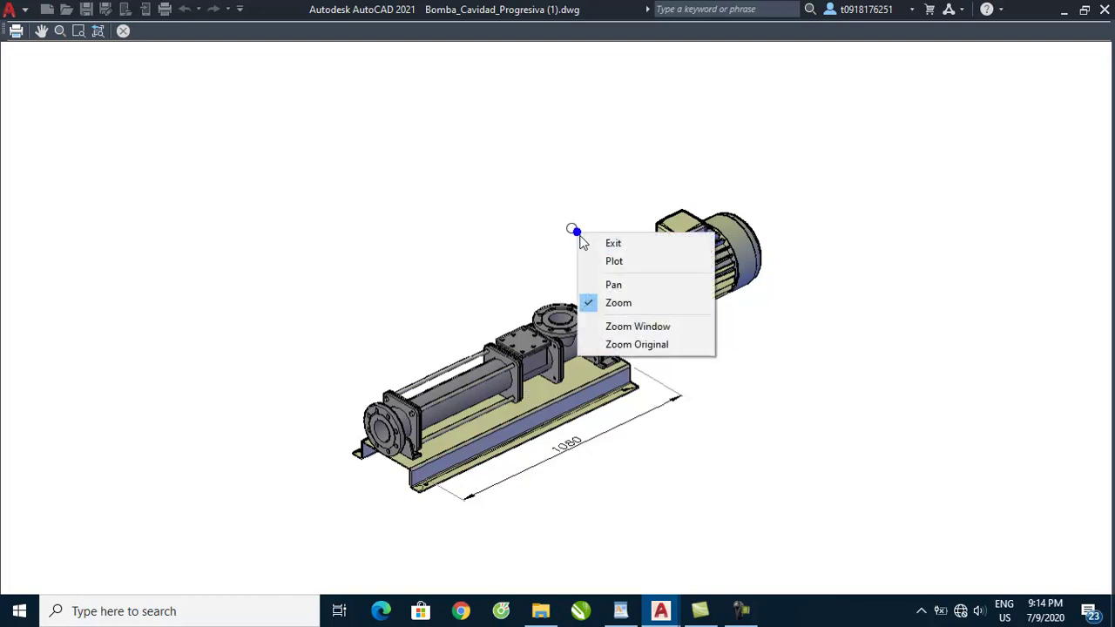
- Plot the preview to a PDF named in3d1 on the Desktop
left_click(620, 259)
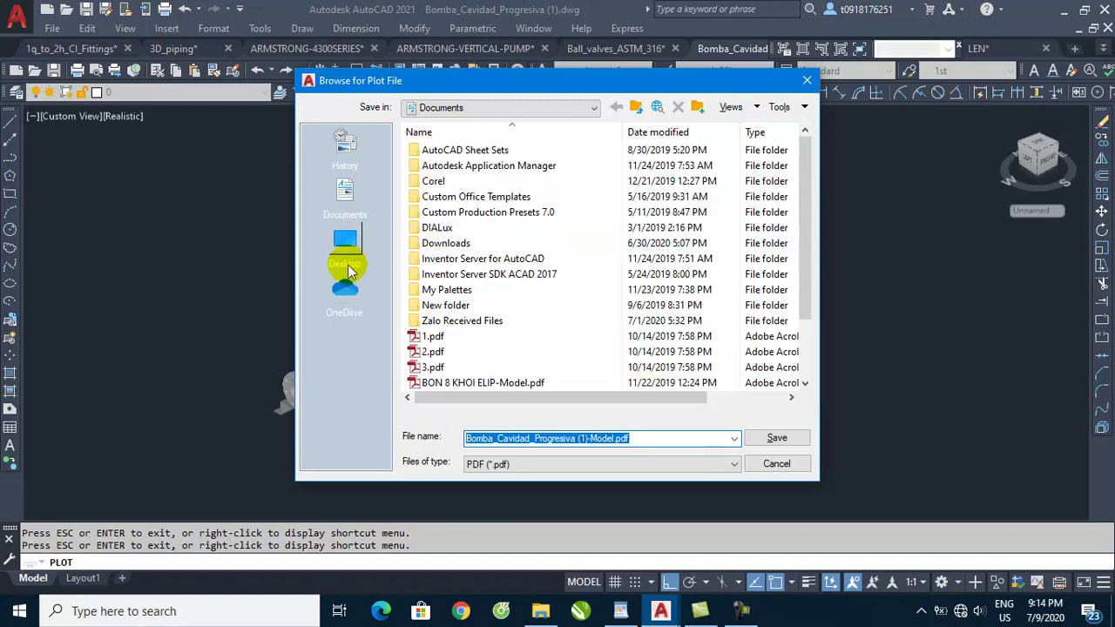
left_click(345, 243)
triple_click(590, 438)
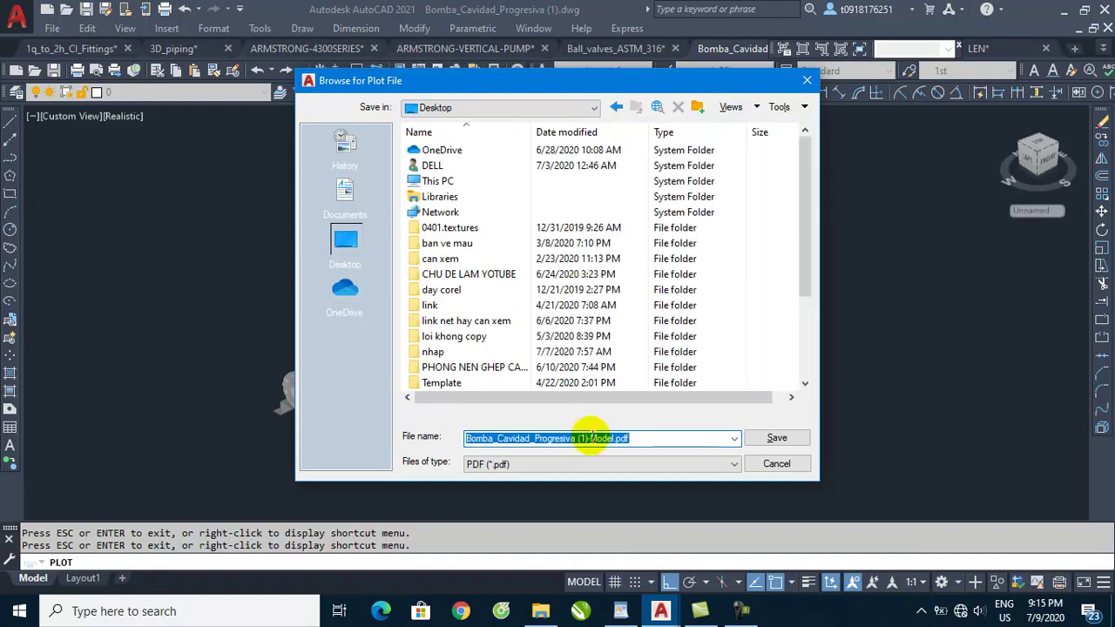
type("in")
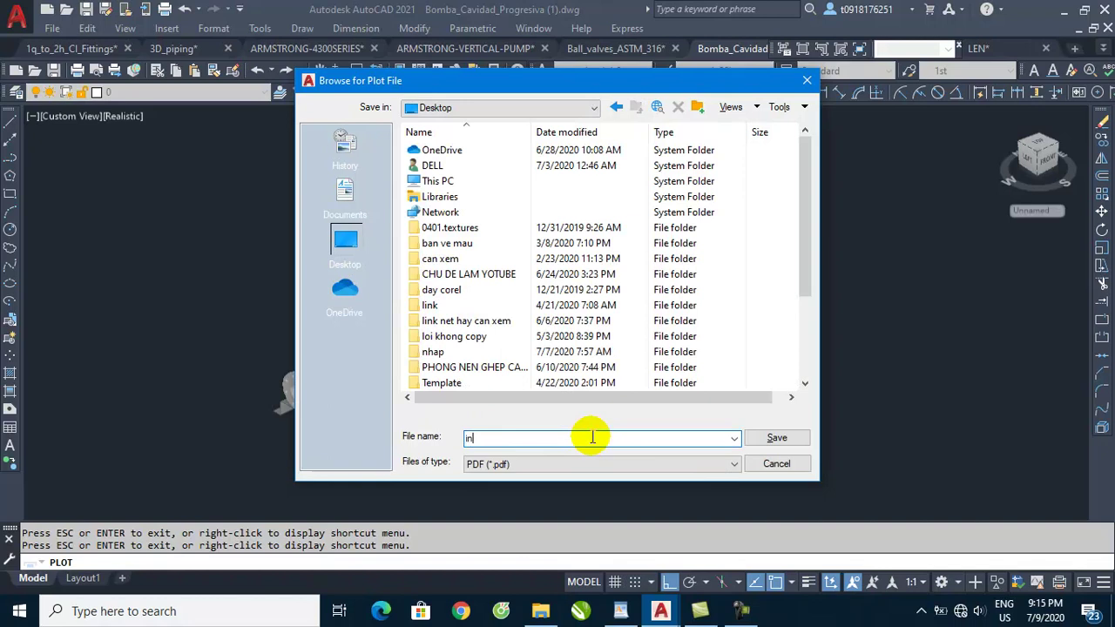
type("3d1")
key("Return")
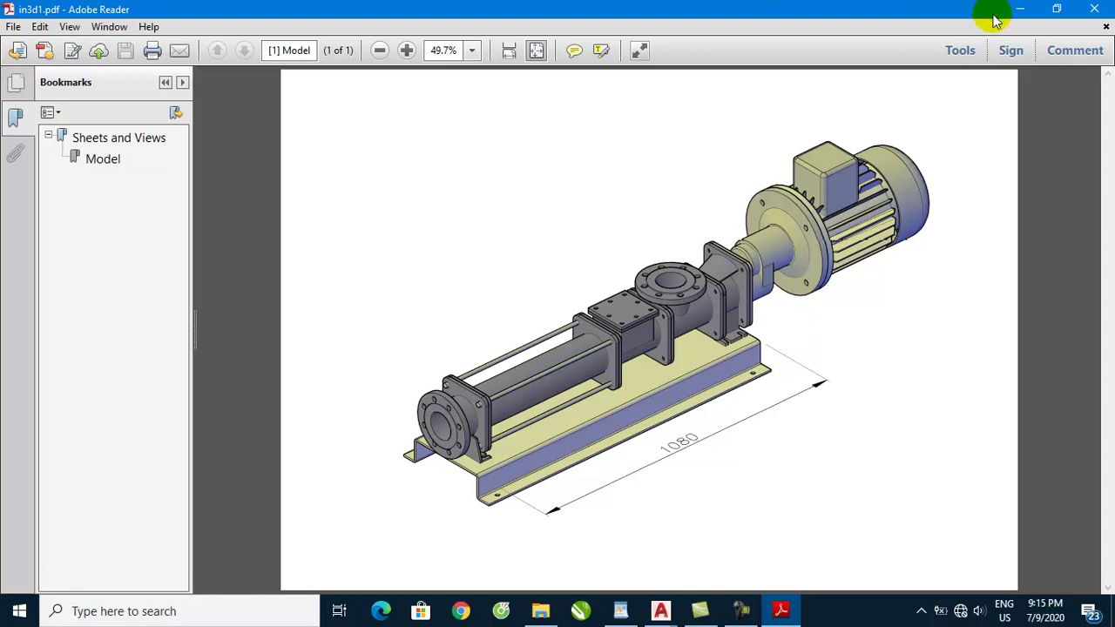
- Minimize Adobe Reader to bring the AutoCAD pump drawing back
left_click(1020, 9)
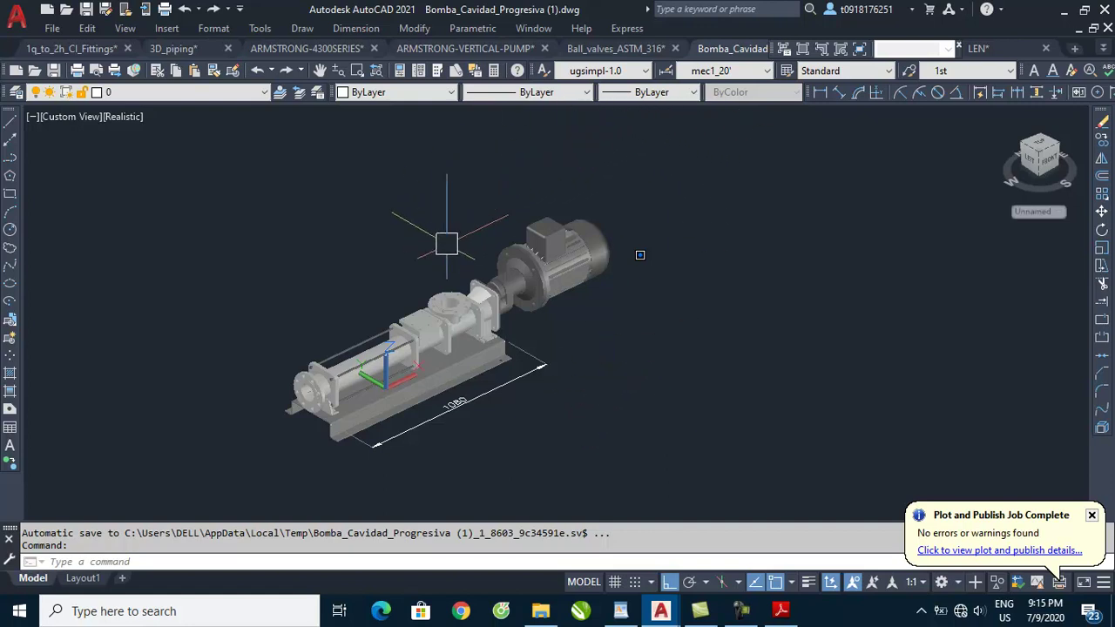
- Copy the title-block frame from KHUNG ATTRIBUTE.dwg, then return to the Bomba_Cavidad_Progresiva tab
key("ctrl+Tab")
key("ctrl+Tab")
key("ctrl+Tab")
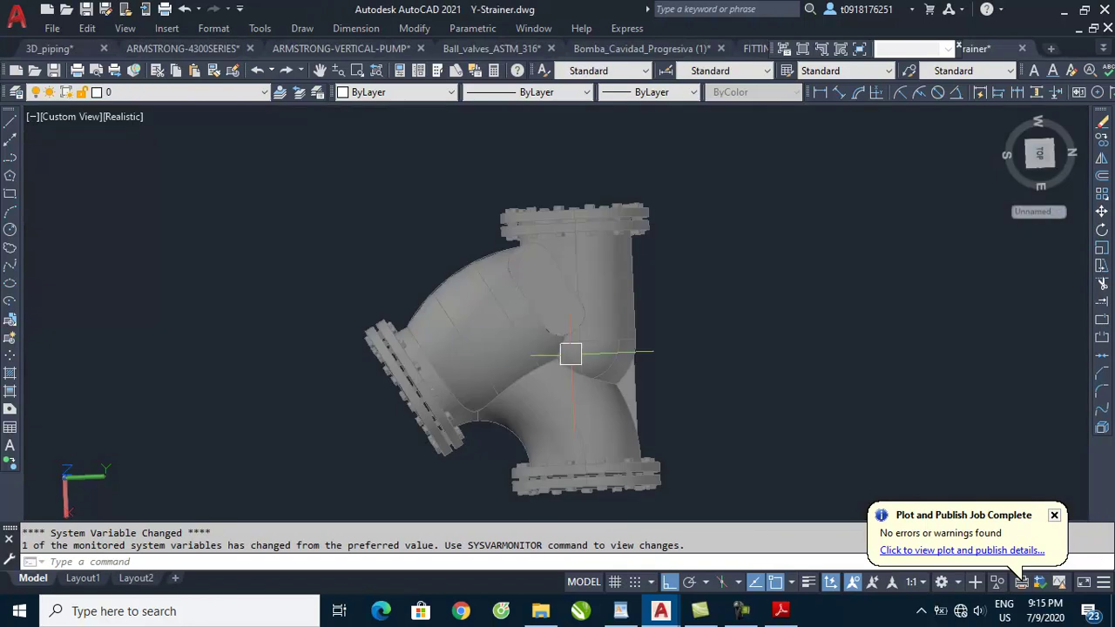
key("ctrl+Tab")
key("ctrl+Tab")
key("ctrl+Tab")
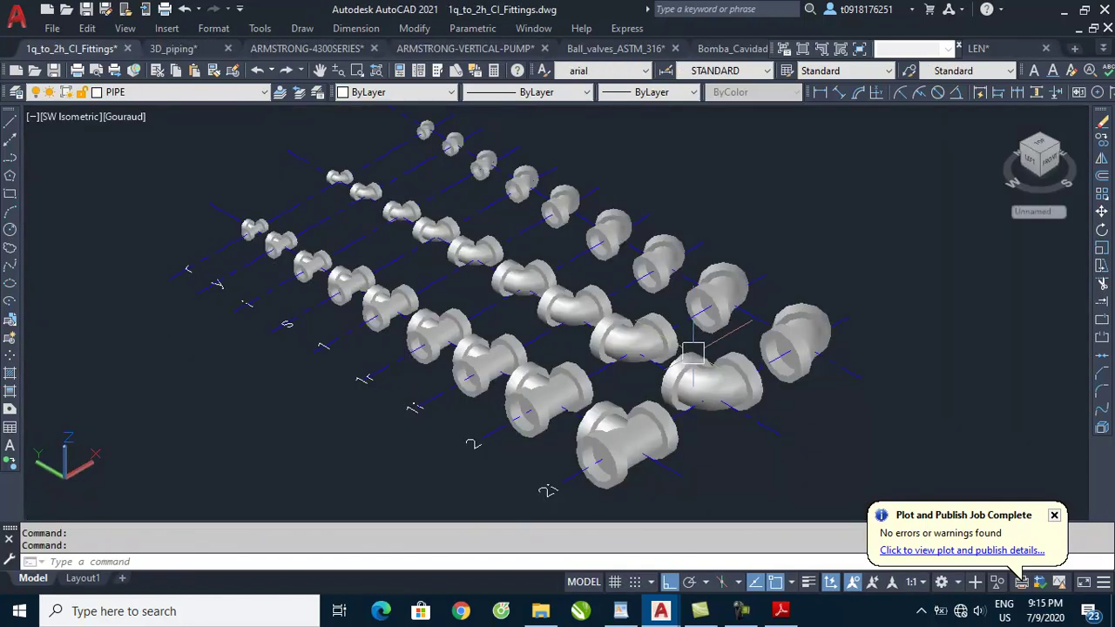
key("ctrl+Tab")
key("ctrl+Tab")
key("ctrl+Tab")
key("ctrl+Tab")
key("ctrl+Tab")
key("ctrl+Tab")
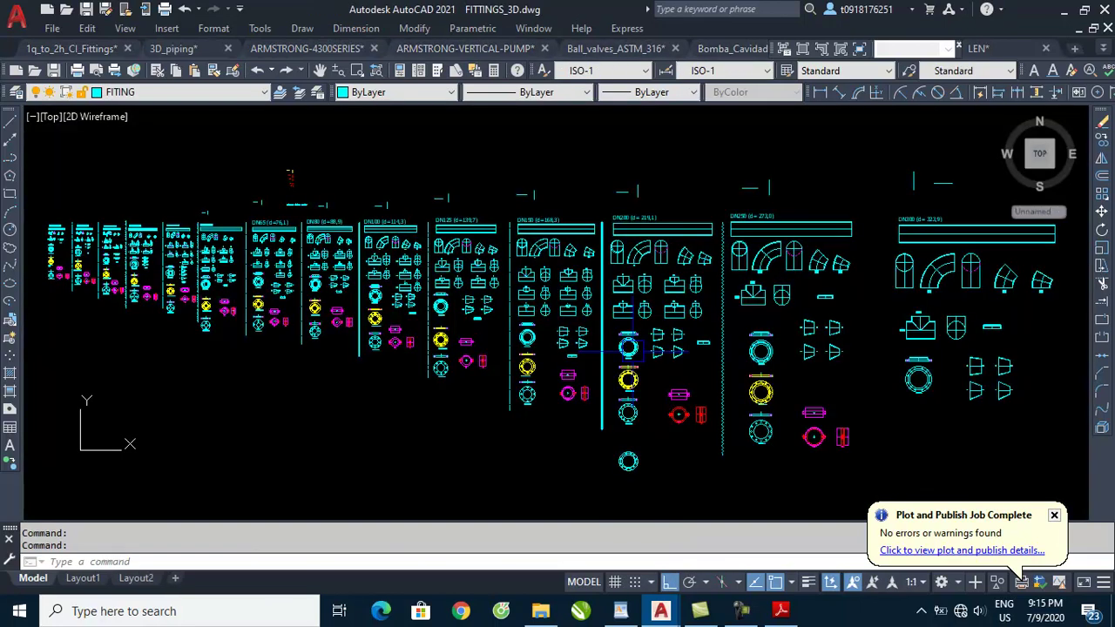
key("ctrl+Tab")
key("ctrl+Tab")
key("ctrl+Tab")
key("ctrl+Tab")
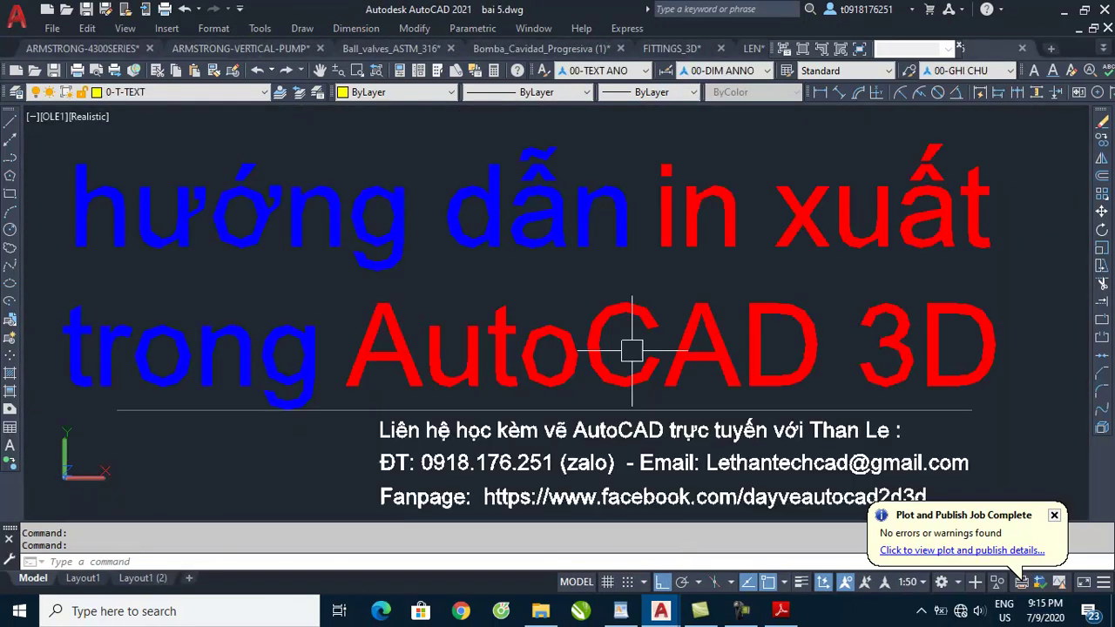
key("ctrl+Tab")
left_click(797, 449)
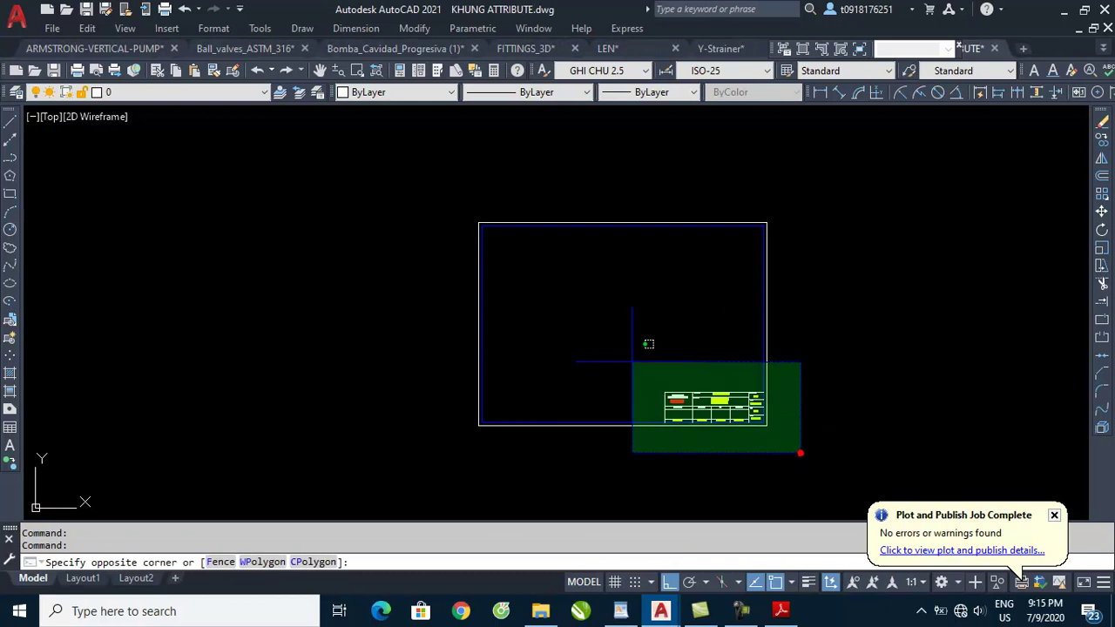
left_click(611, 348)
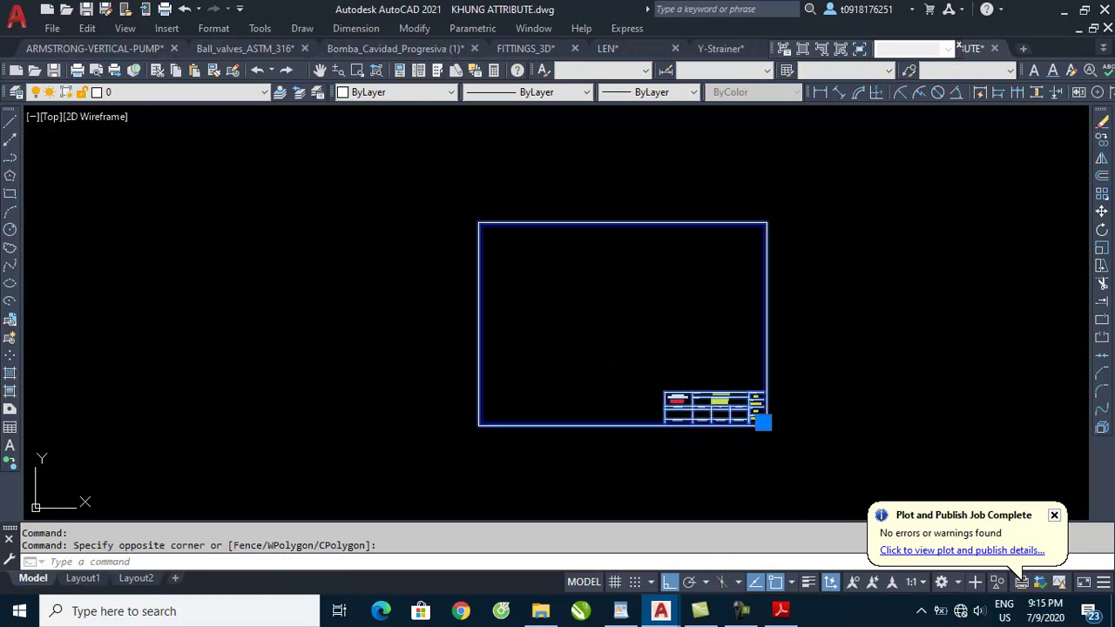
key("ctrl+c")
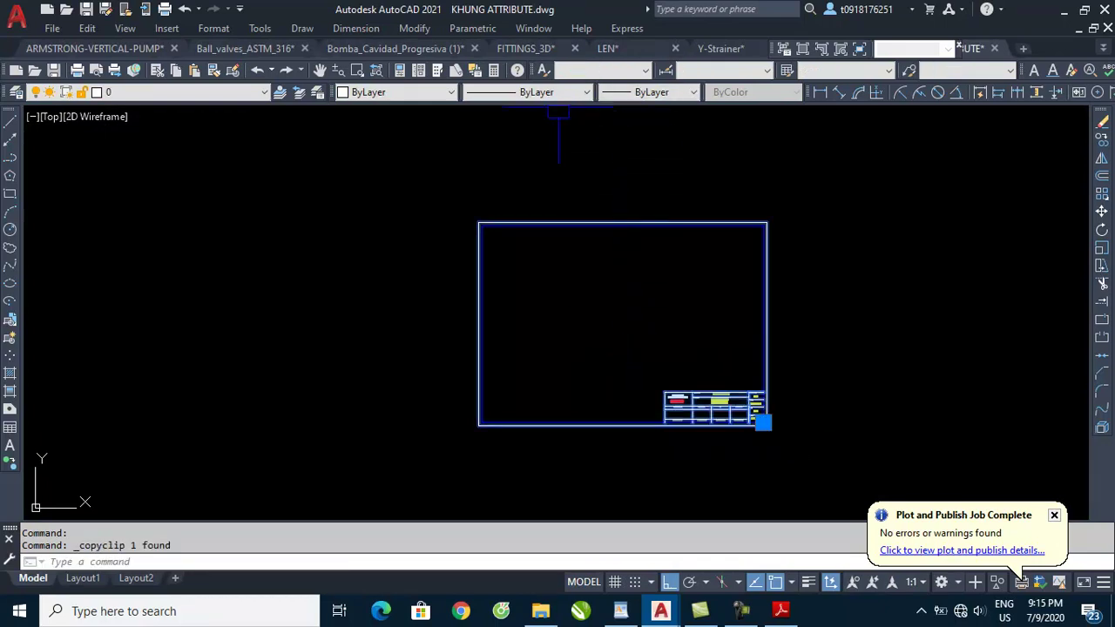
left_click(404, 48)
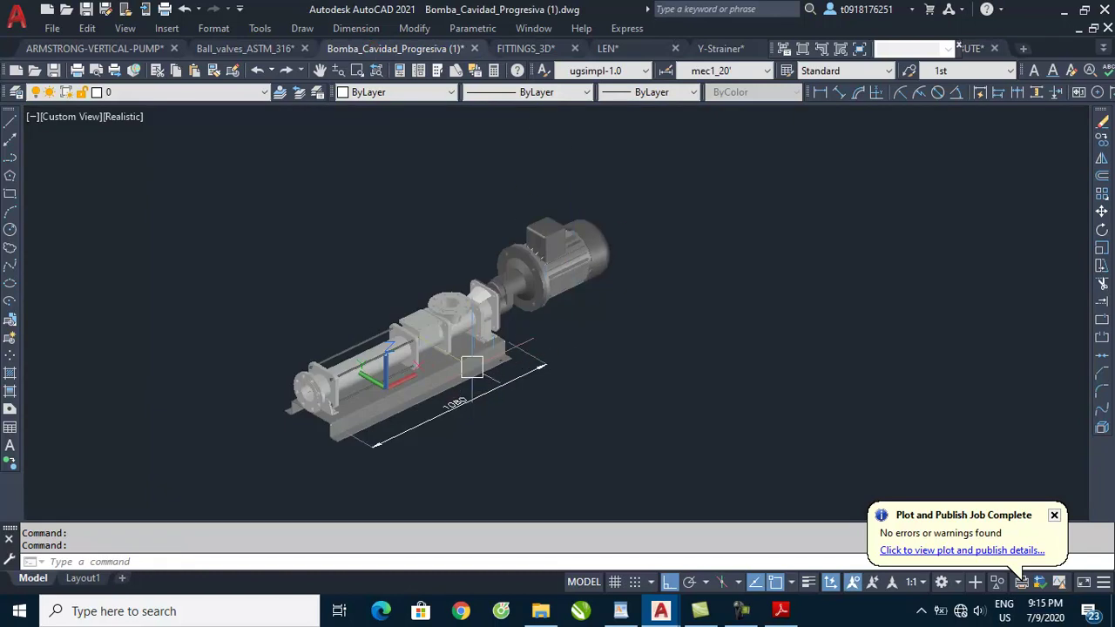
- Align the UCS with the current view
middle_click_drag(509, 362, 566, 357)
key("ctrl+v")
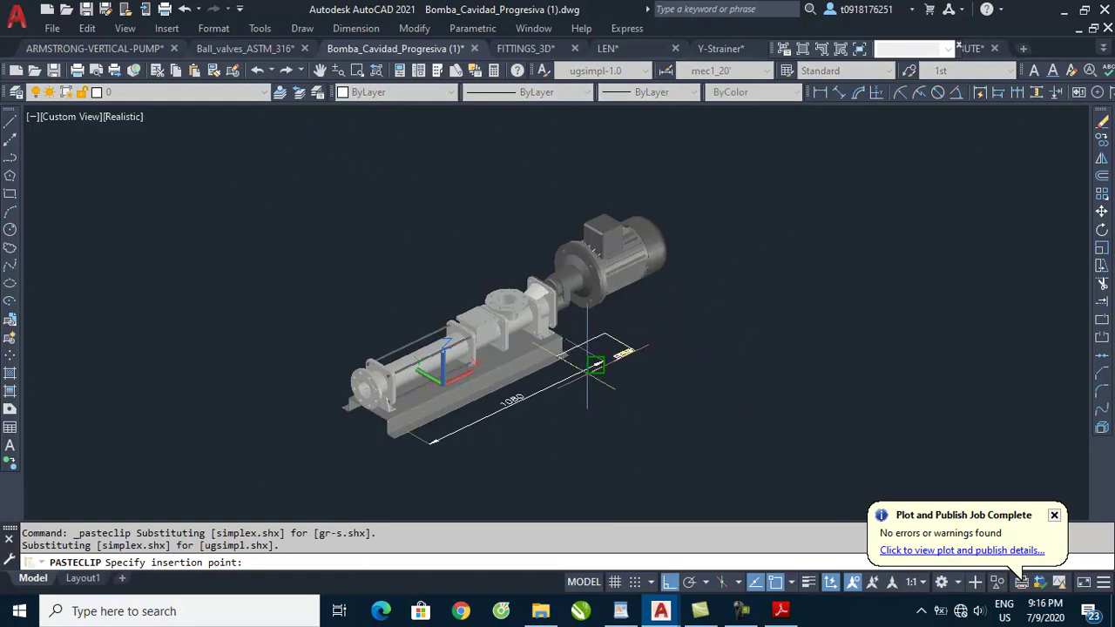
key("Escape")
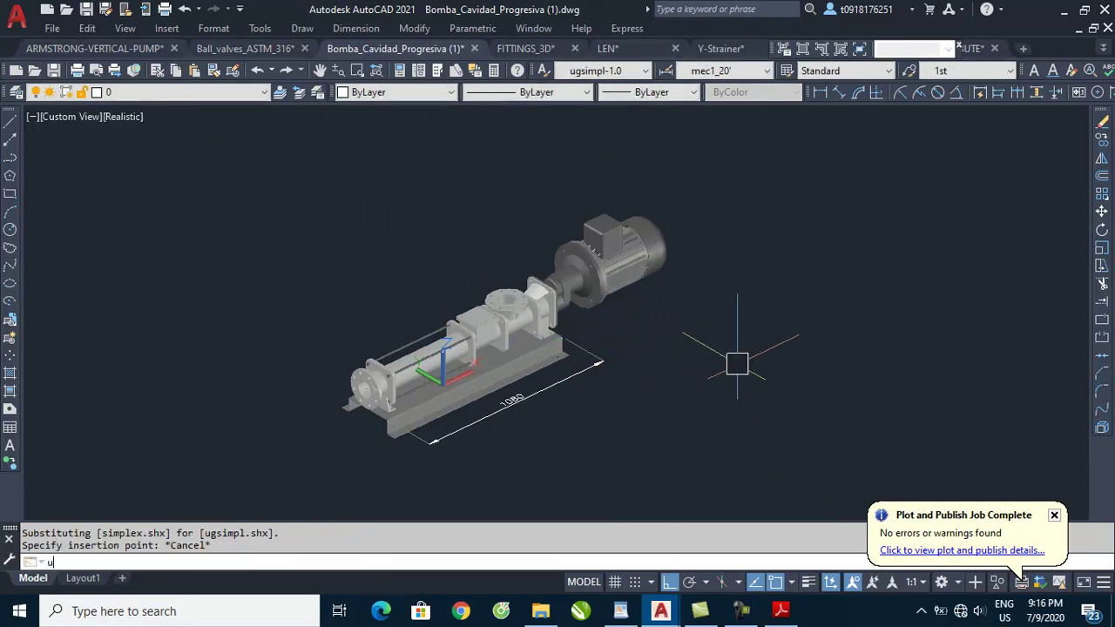
type("cs")
key("Return")
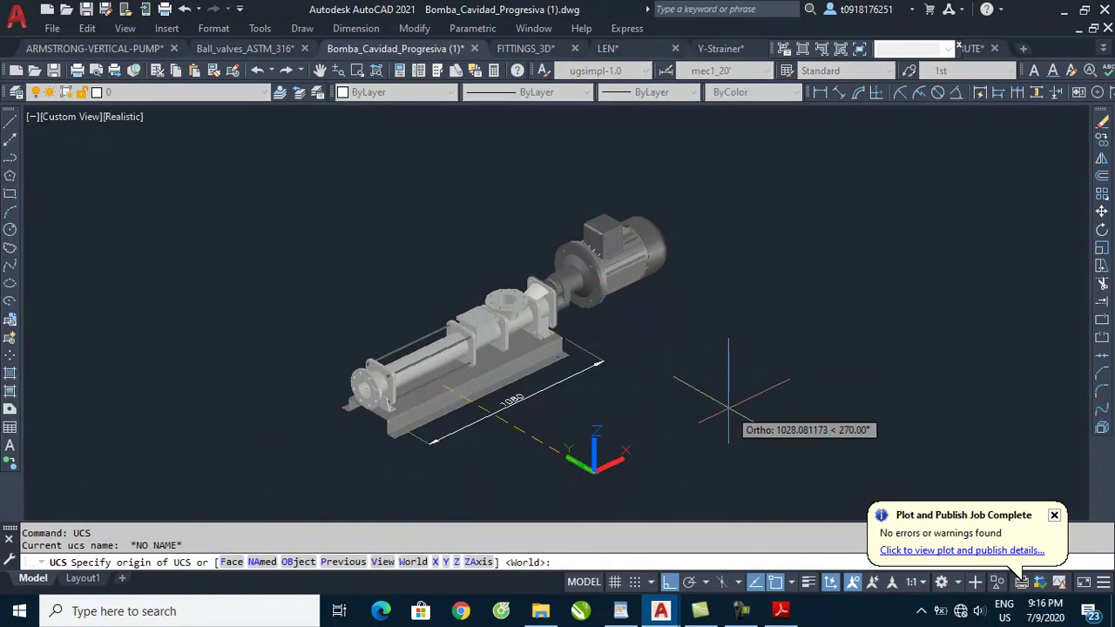
key("Return")
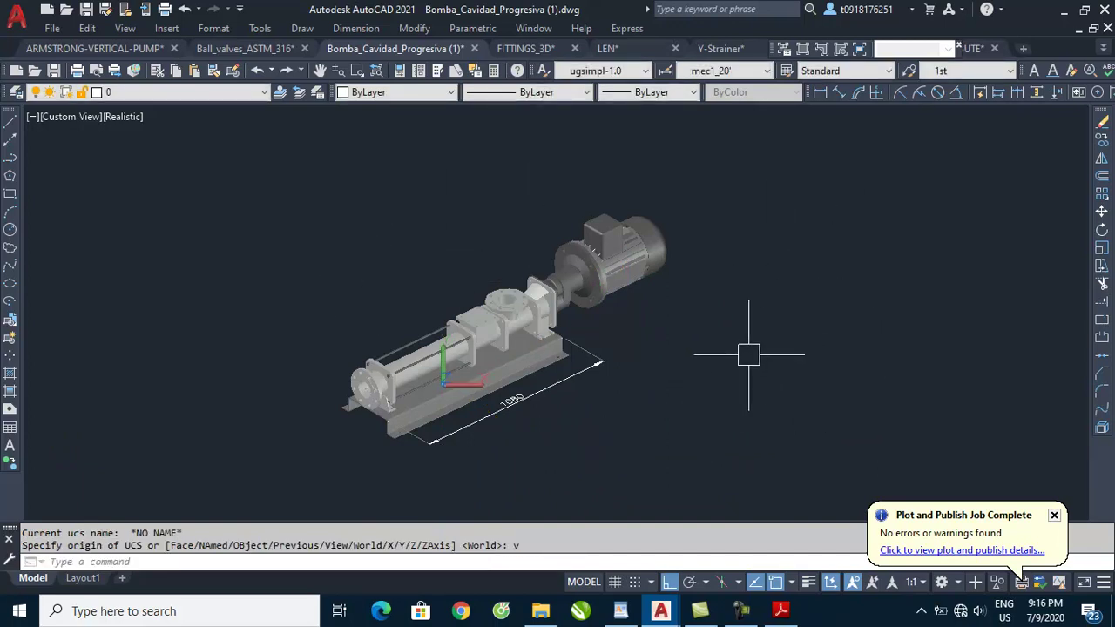
- Paste the frame left of the pump and begin scaling it from a base point
key("ctrl+v")
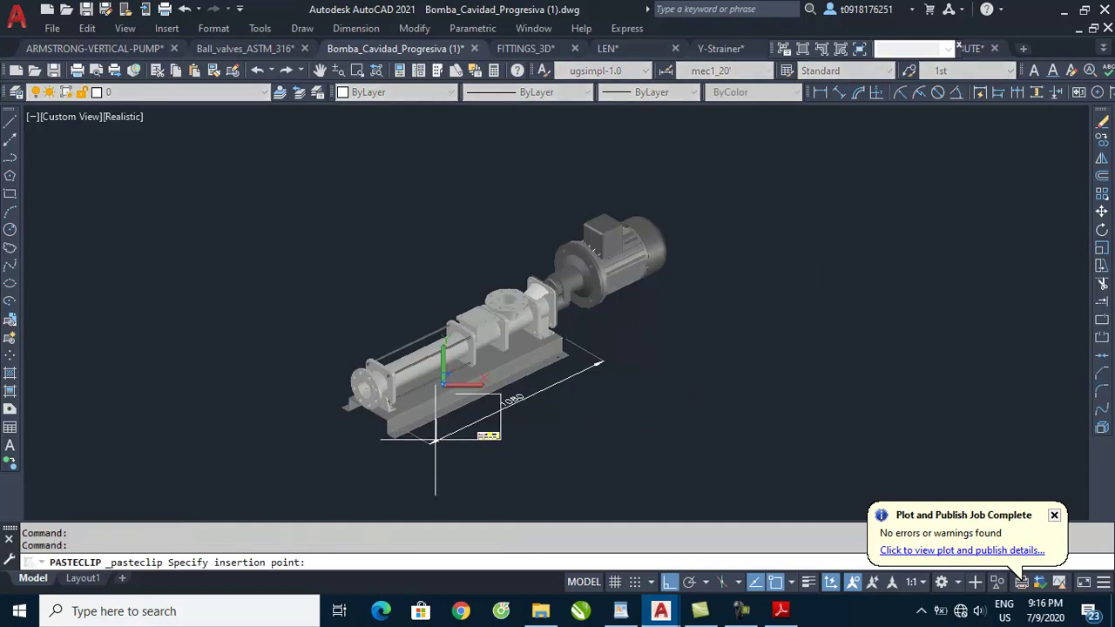
left_click(210, 324)
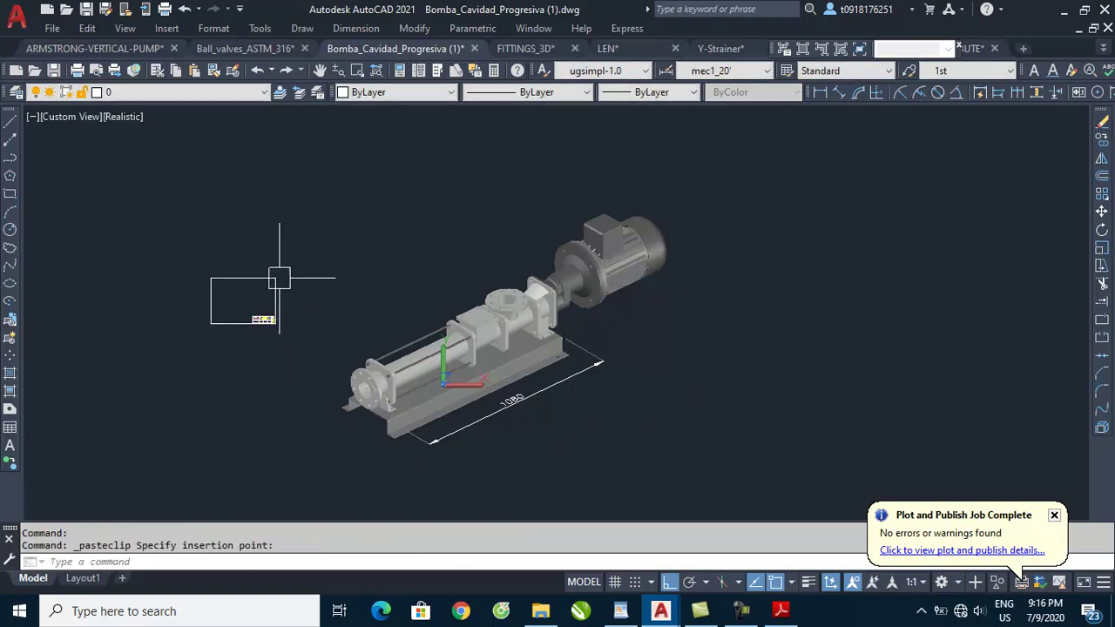
type("sc")
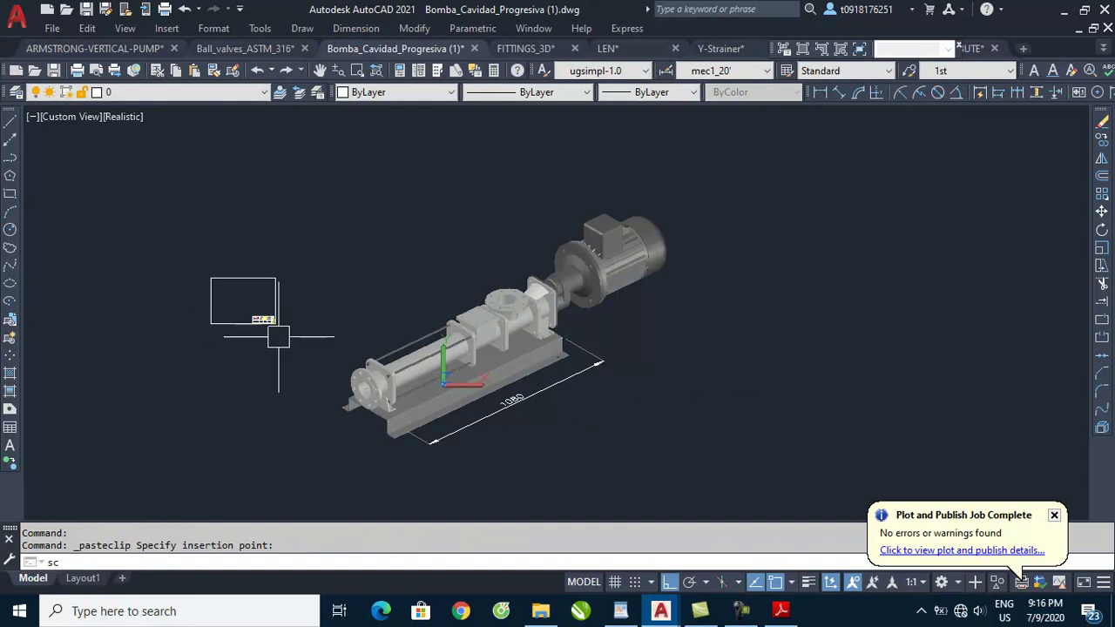
key("Return")
left_click(314, 241)
left_click(177, 364)
key("Return")
left_click(276, 323)
double_click(275, 323)
- Finish enlarging the frame tenfold and move it over the pump
type("0")
key("Return")
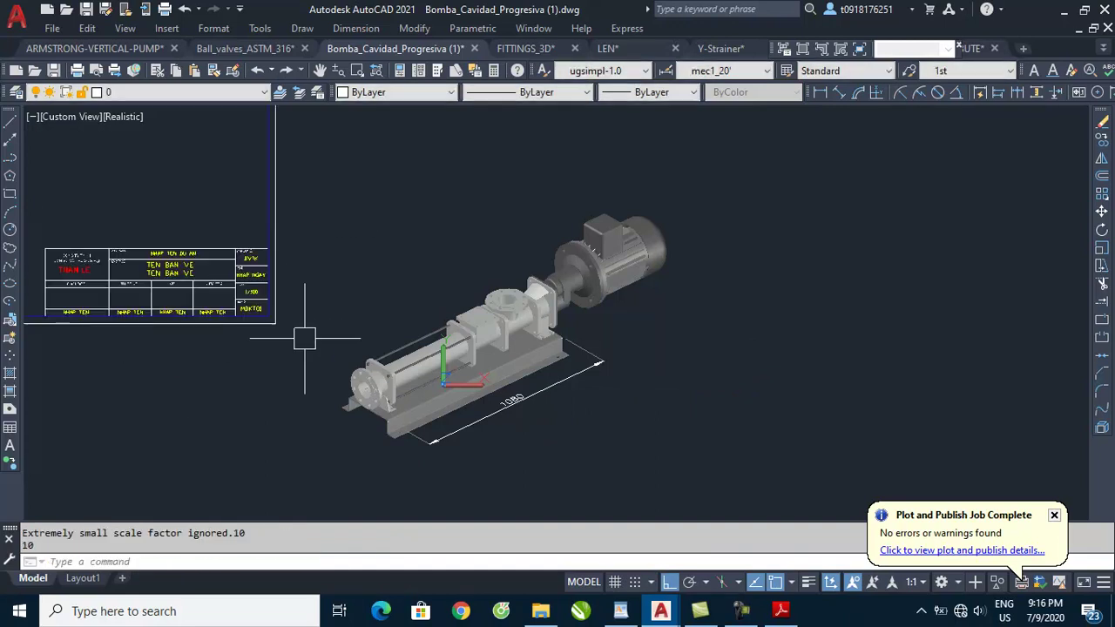
left_click(318, 331)
scroll(327, 334, "down", 2)
left_click(162, 249)
type("m")
key("Return")
left_click(270, 382)
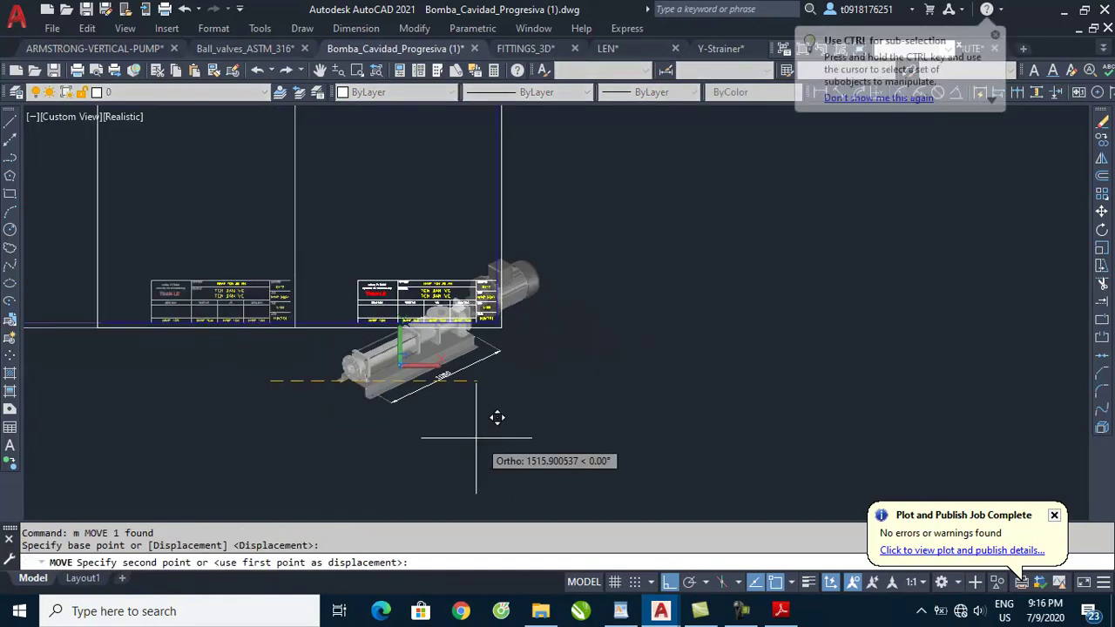
key("F8")
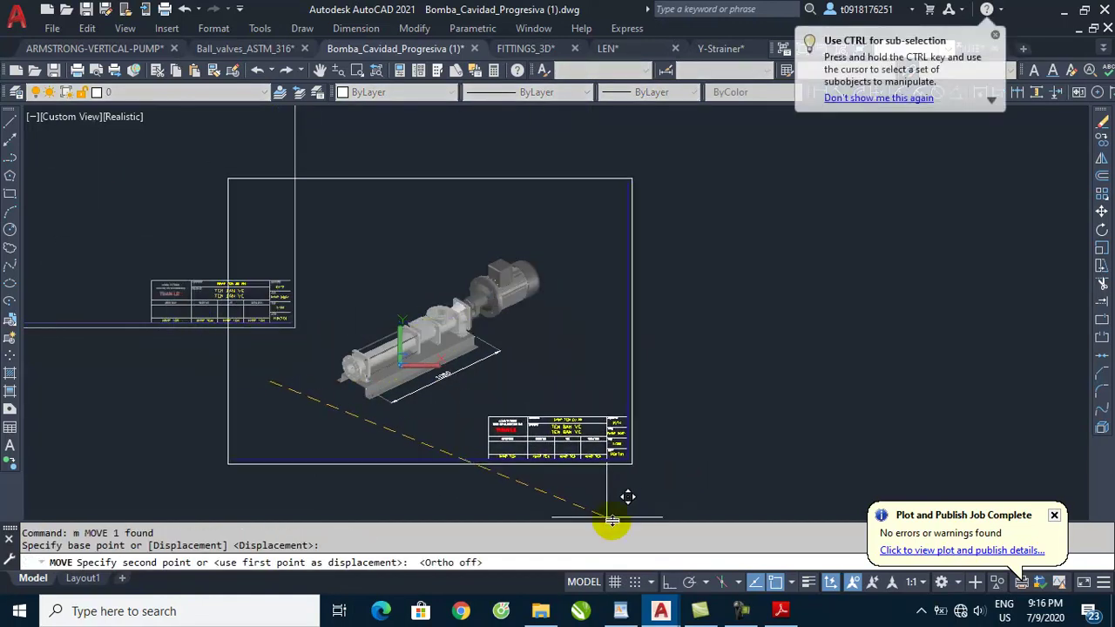
left_click(659, 513)
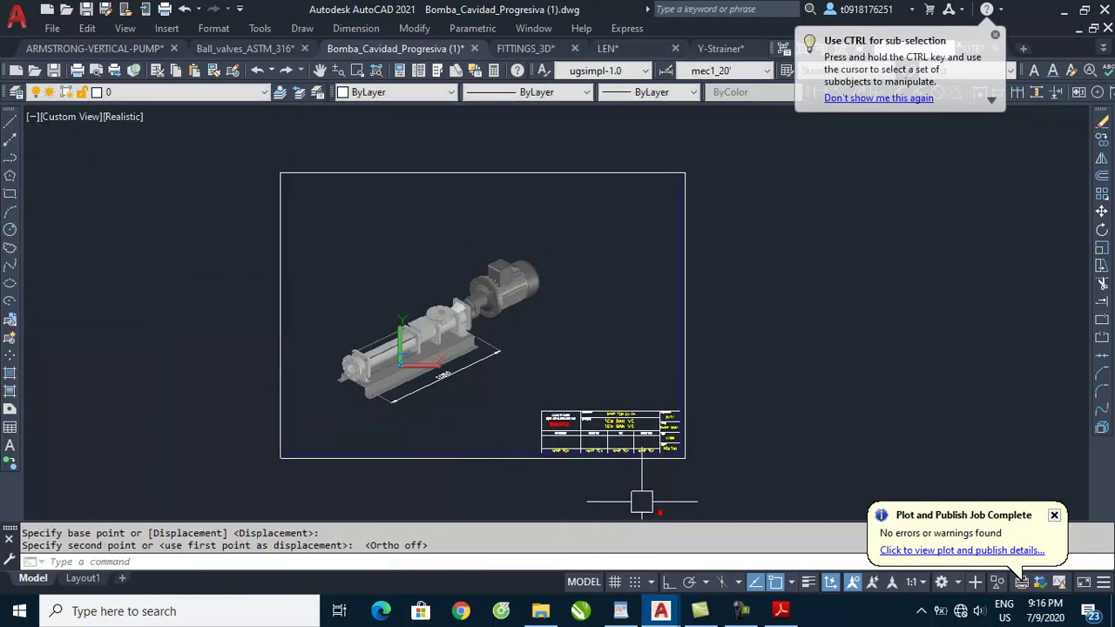
- Shrink the frame twice by a factor of 0.8
left_click(759, 480)
left_click(523, 386)
type("sc")
key("Return")
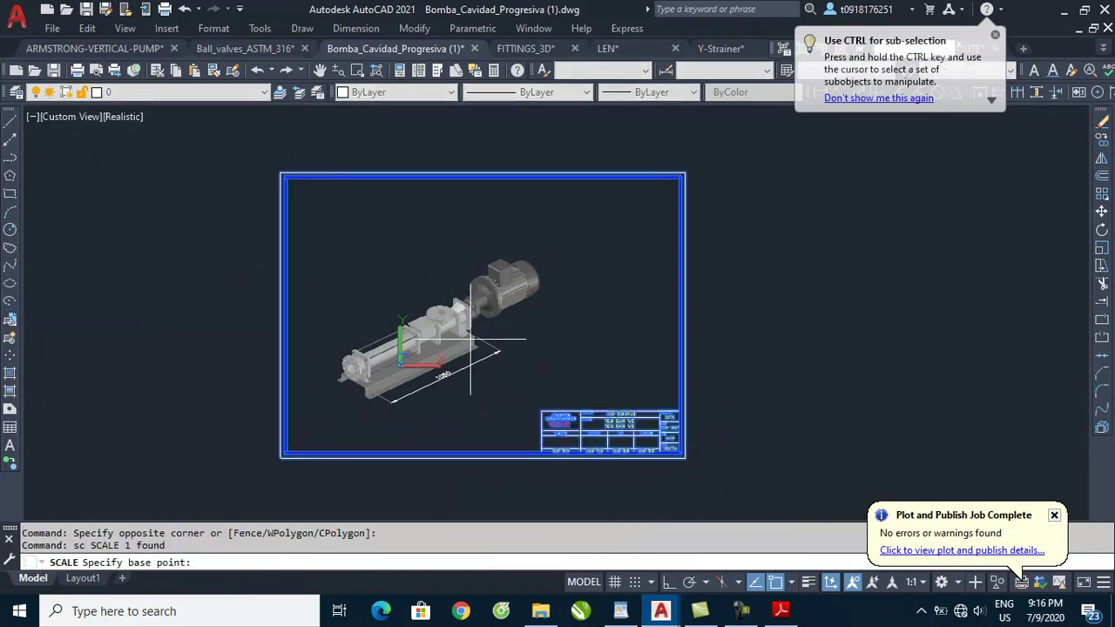
left_click(469, 333)
type(".8")
key("Return")
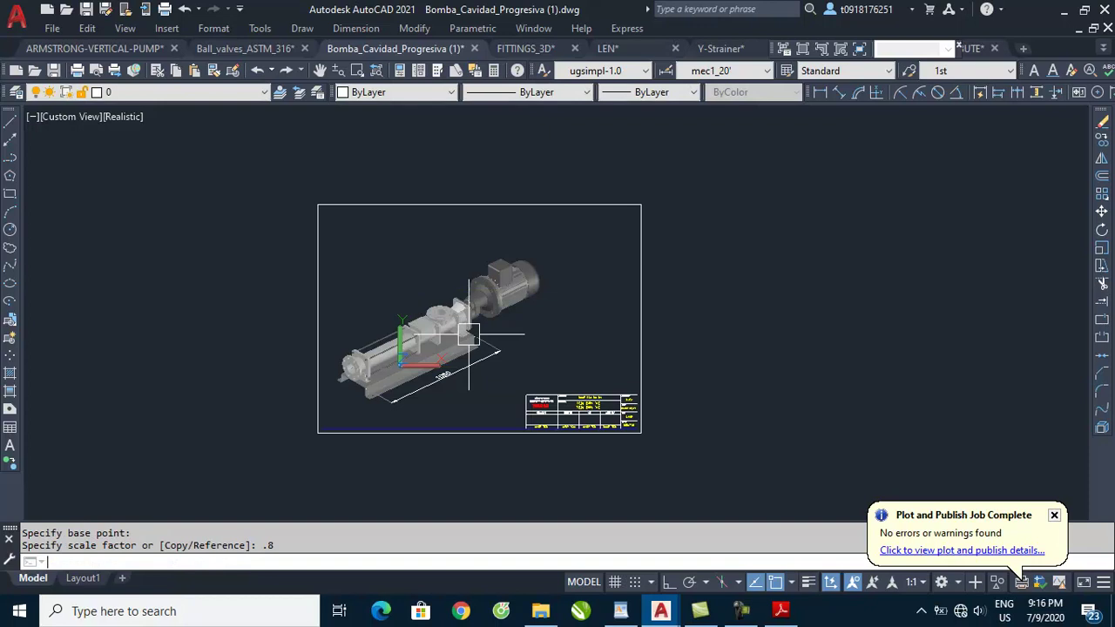
key("Return")
left_click(742, 492)
left_click(457, 307)
key("Return")
left_click(510, 372)
type(".8")
key("Return")
- Move the frame so it encloses the pump, centred
left_click(662, 455)
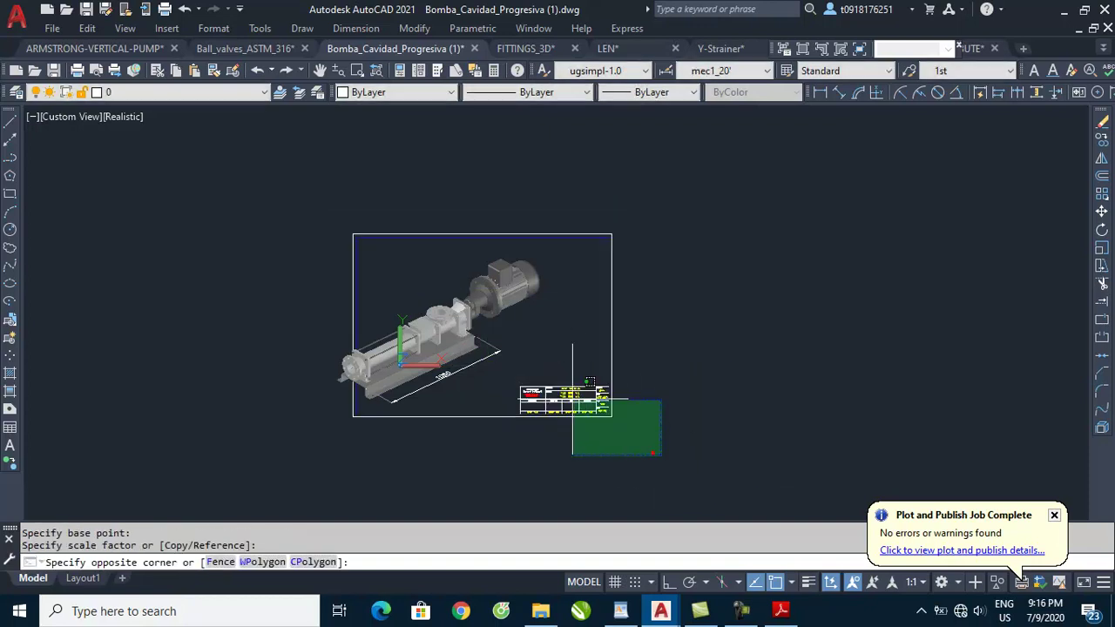
left_click(522, 353)
type("m")
key("Return")
left_click(789, 369)
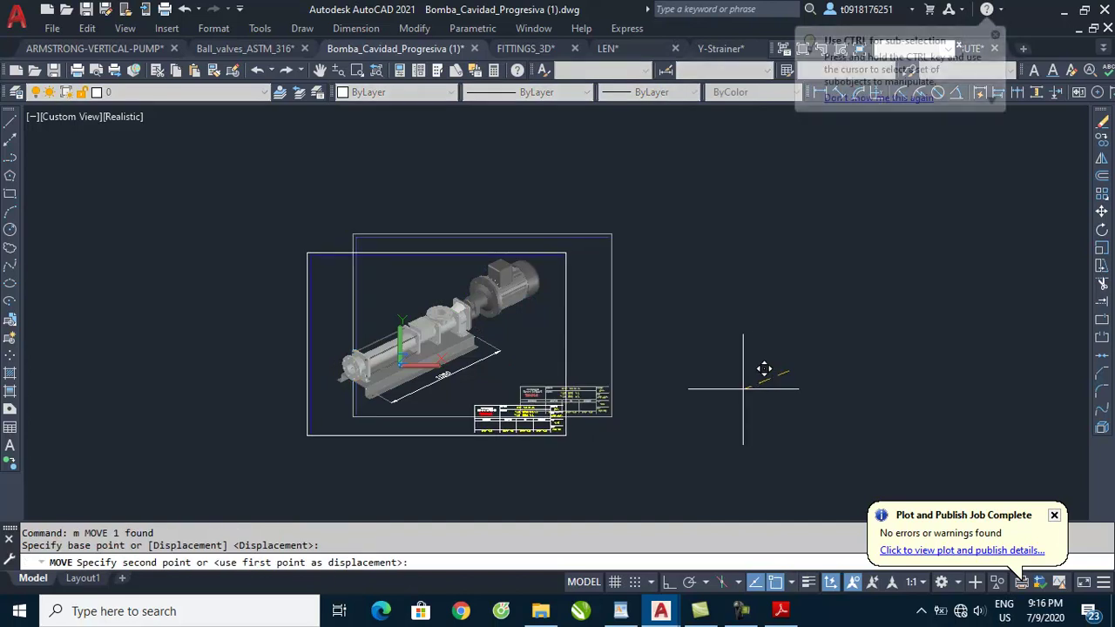
left_click(766, 367)
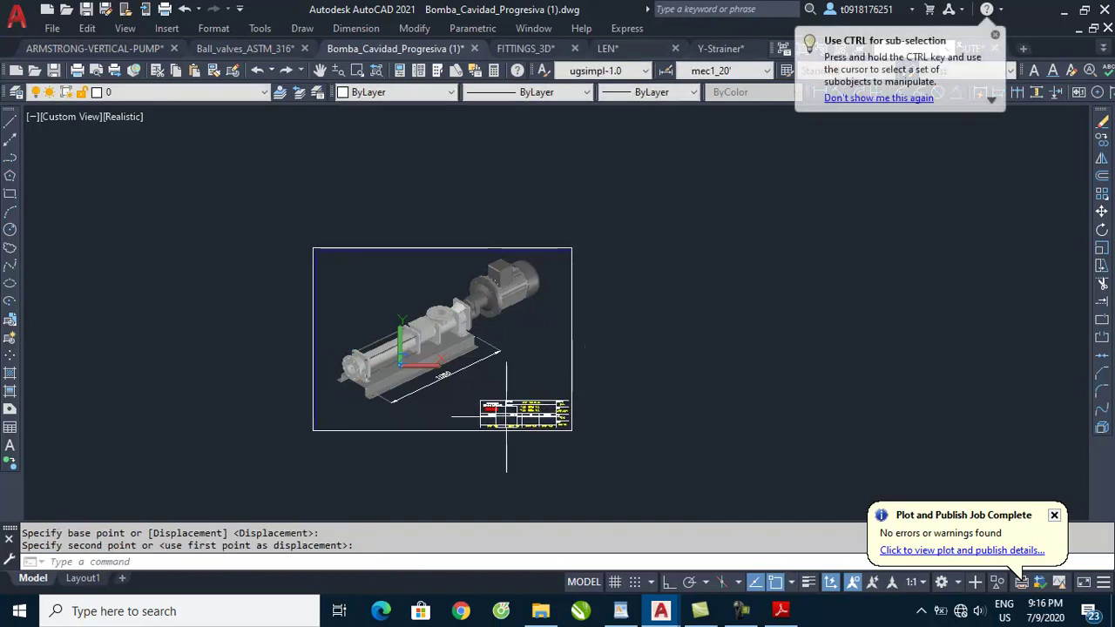
scroll(506, 417, "up", 2)
scroll(501, 423, "up", 3)
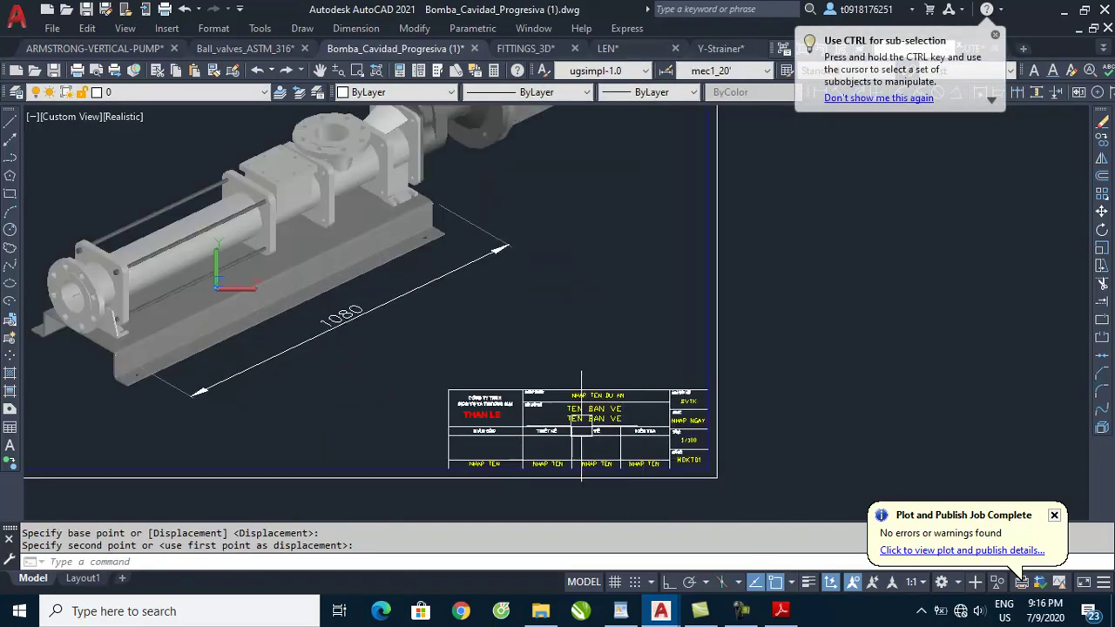
scroll(582, 427, "up", 2)
scroll(723, 396, "down", 4)
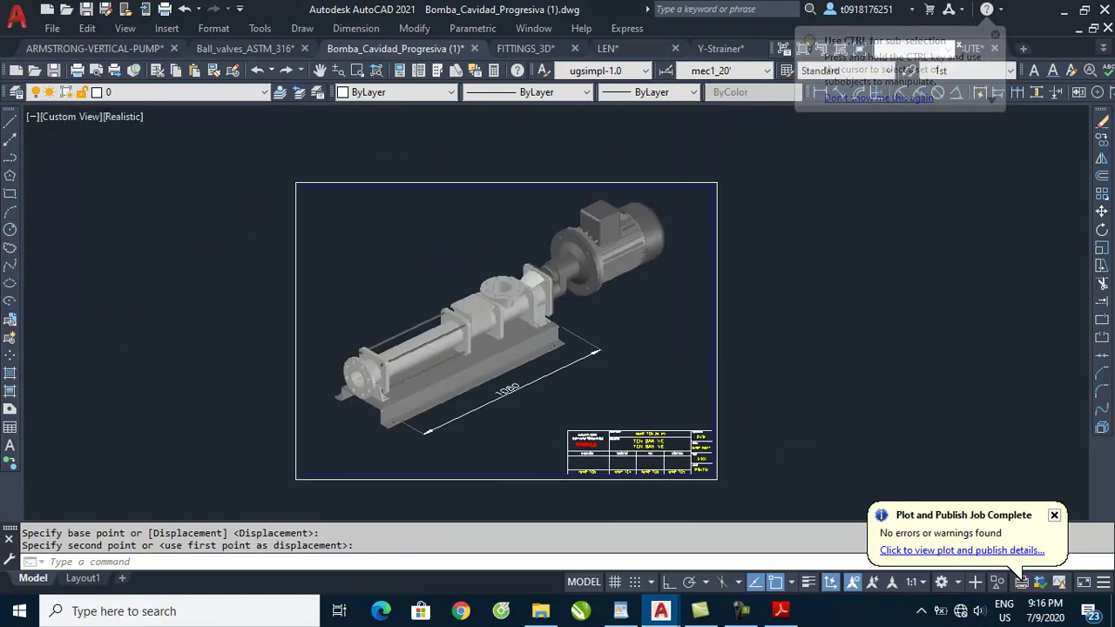
left_click(499, 349)
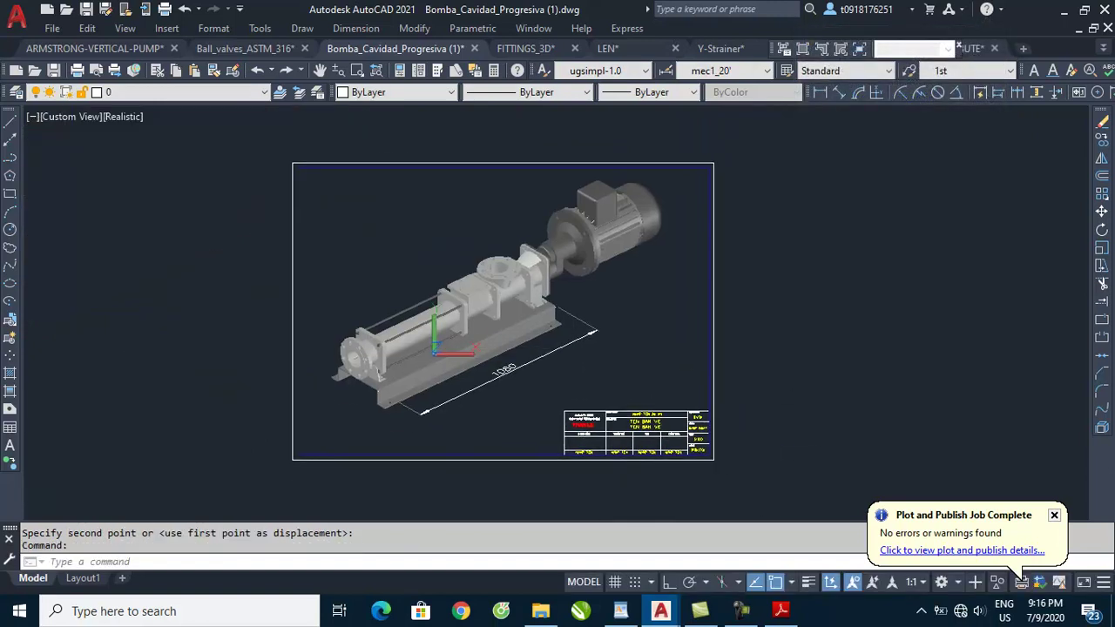
- Plot a window around the title-block frame and preview the A3 PDF sheet
key("ctrl+p")
left_click(415, 386)
left_click(293, 162)
left_click(713, 457)
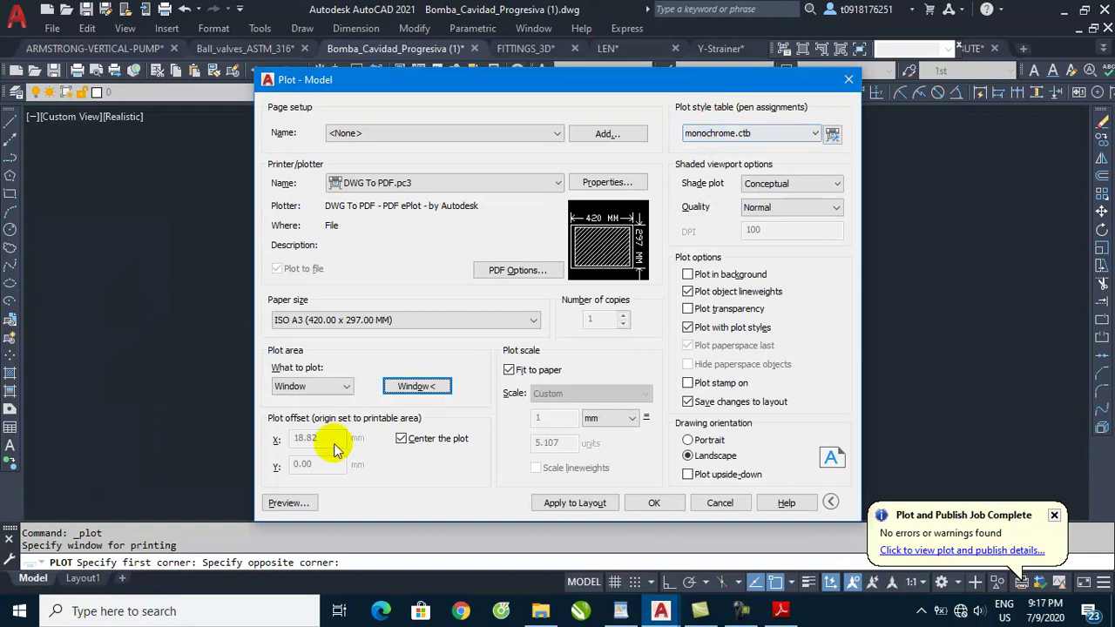
left_click(288, 502)
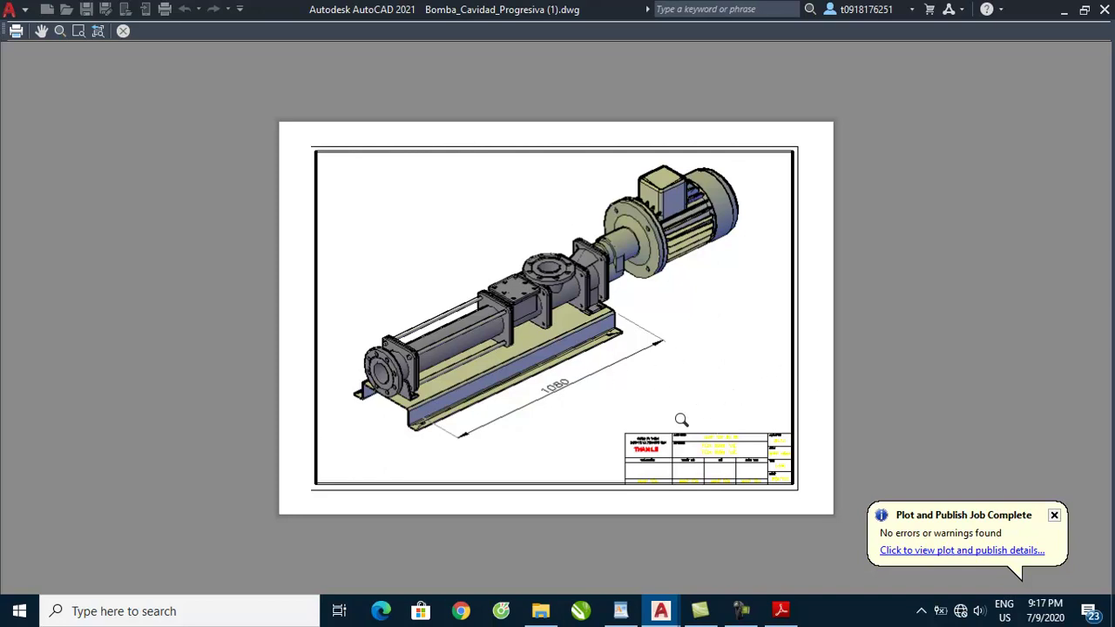
- Exit the plot preview, then crossing-select and erase the frame and title block
key("Escape")
key("Escape")
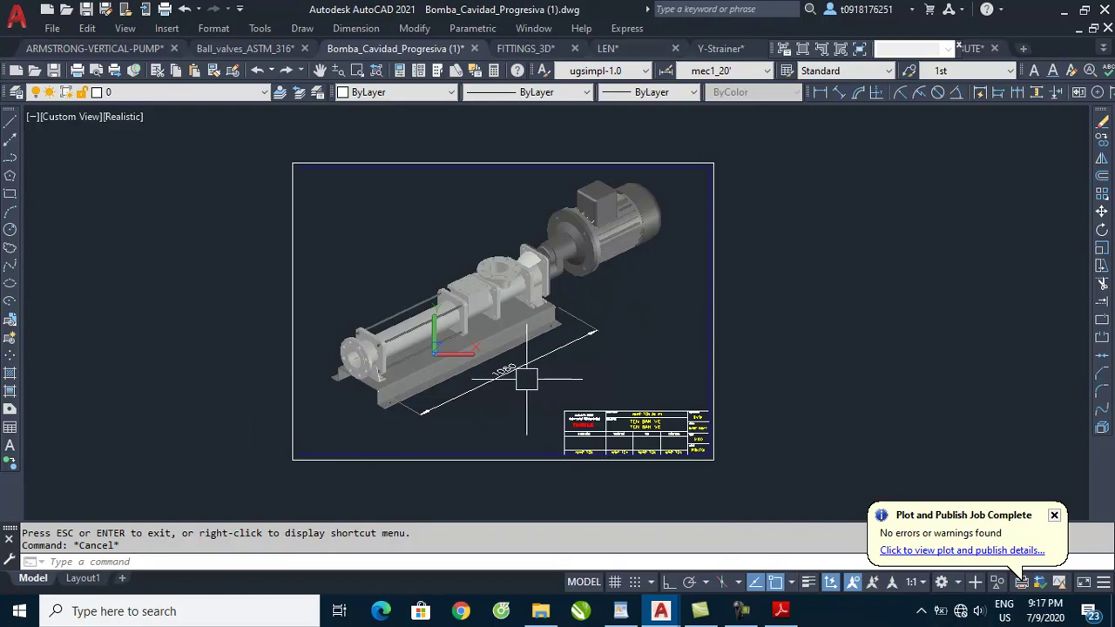
left_click(760, 474)
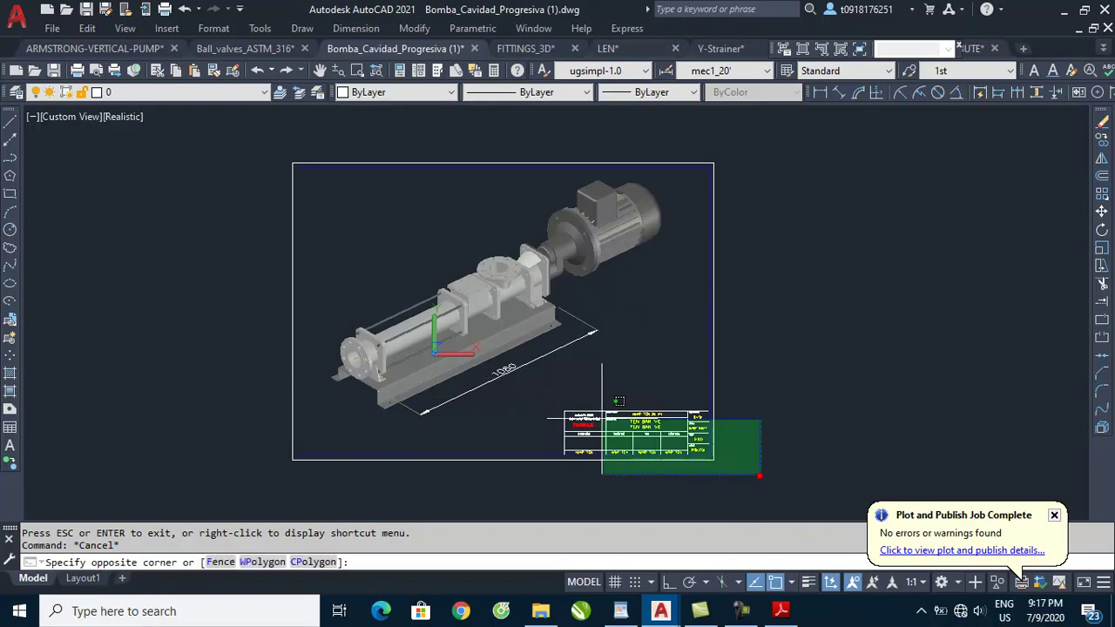
left_click(532, 383)
key("Delete")
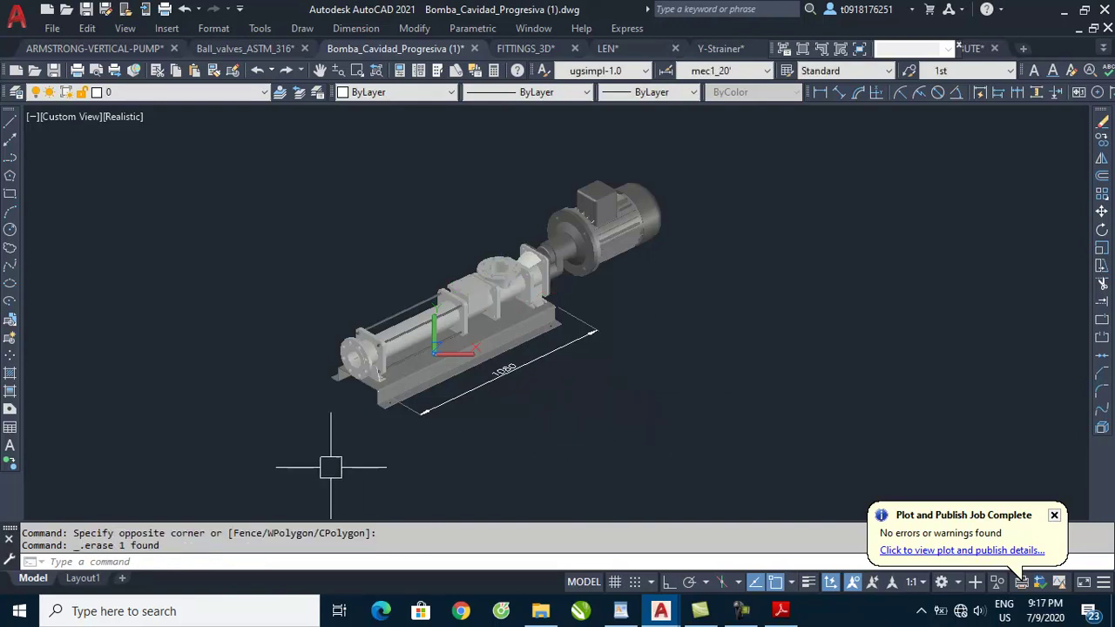
- Switch to Layout1 and erase its default viewport
left_click(83, 579)
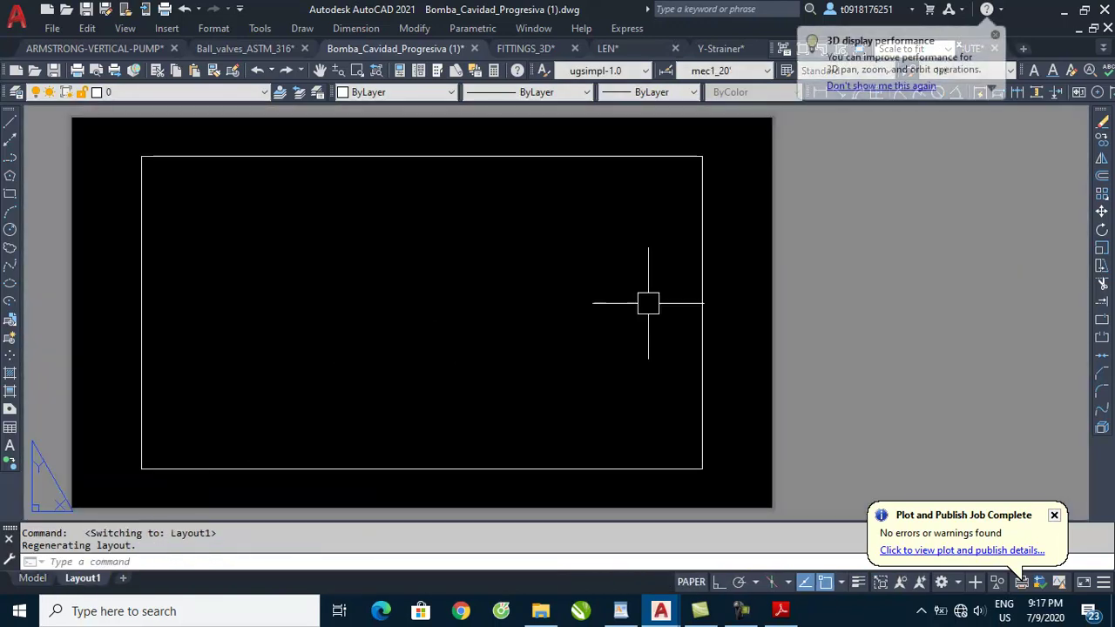
scroll(786, 306, "down", 2)
left_click(766, 295)
left_click(610, 386)
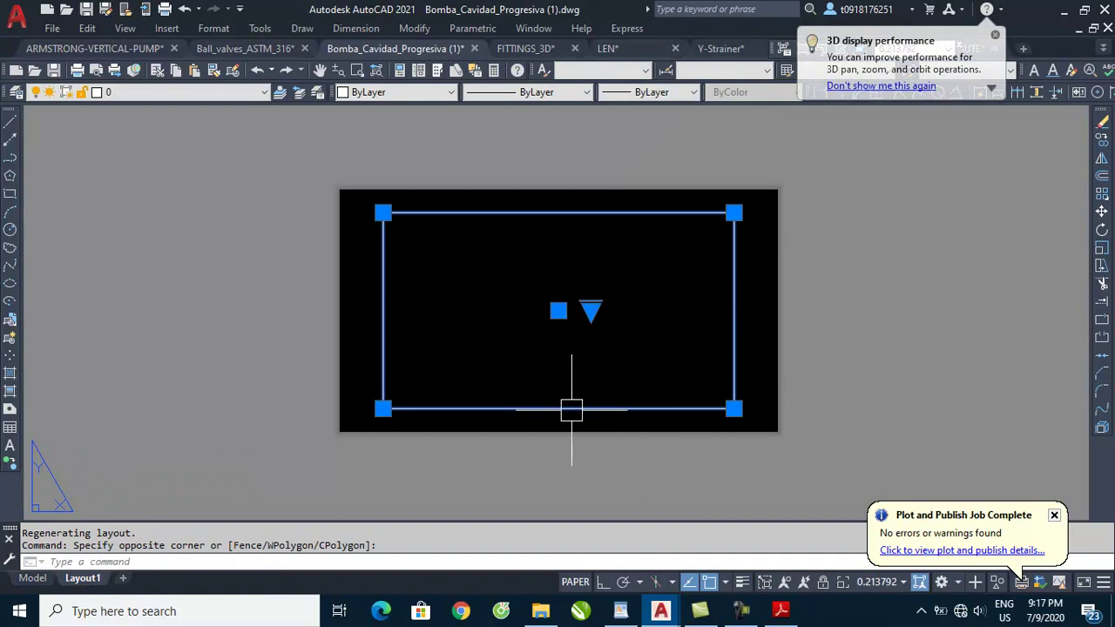
key("Delete")
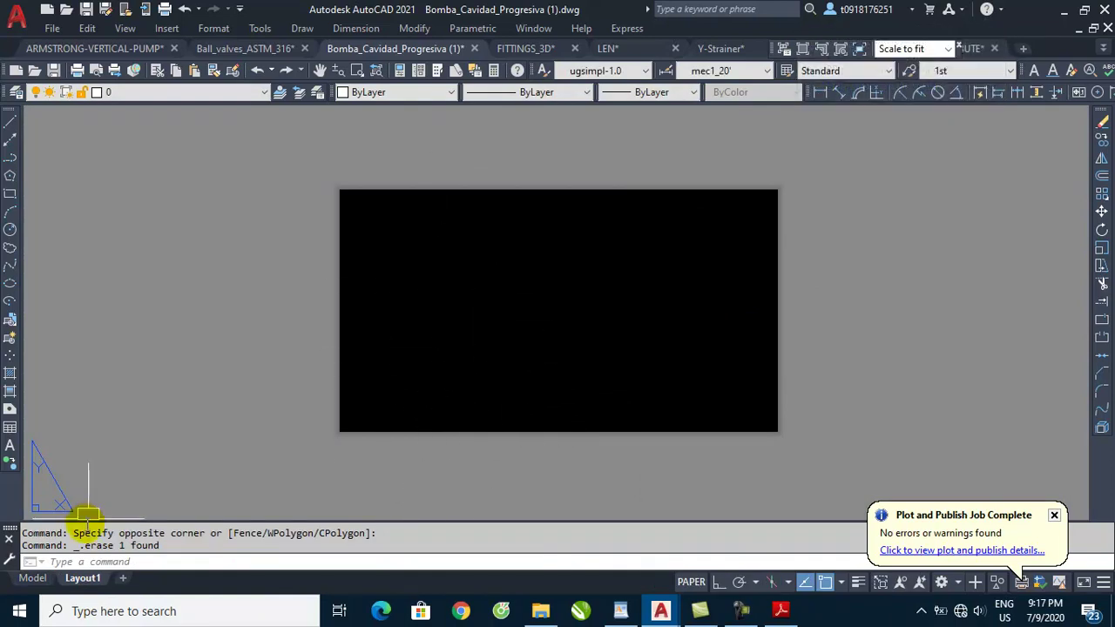
- In Options, untick Display paper background so the layout shows on black
right_click(90, 582)
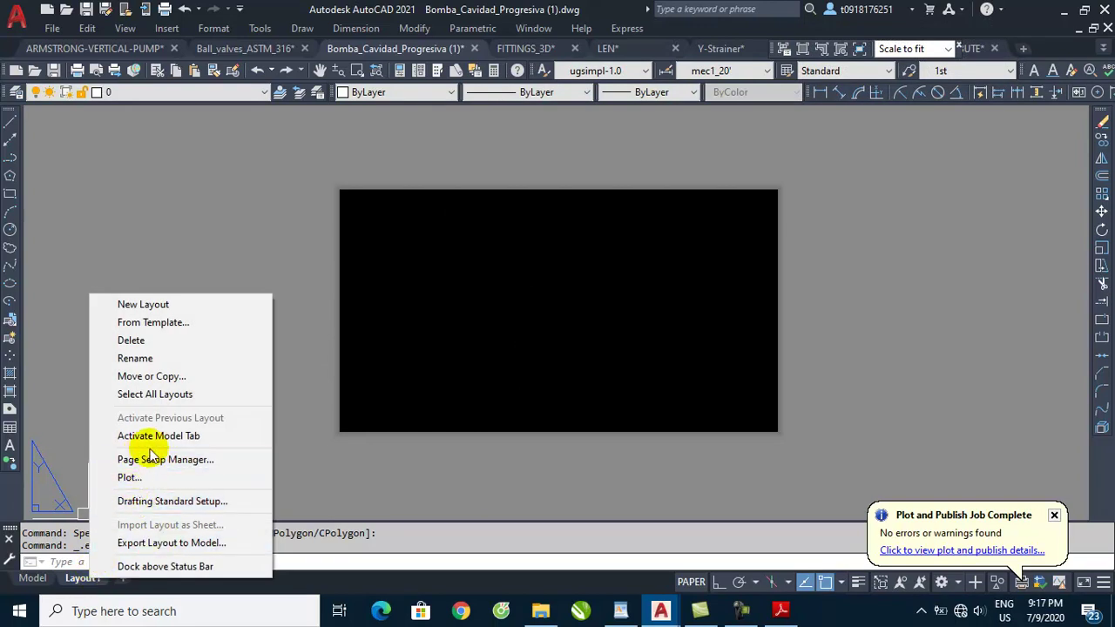
key("Escape")
left_click(247, 217)
left_click(399, 383)
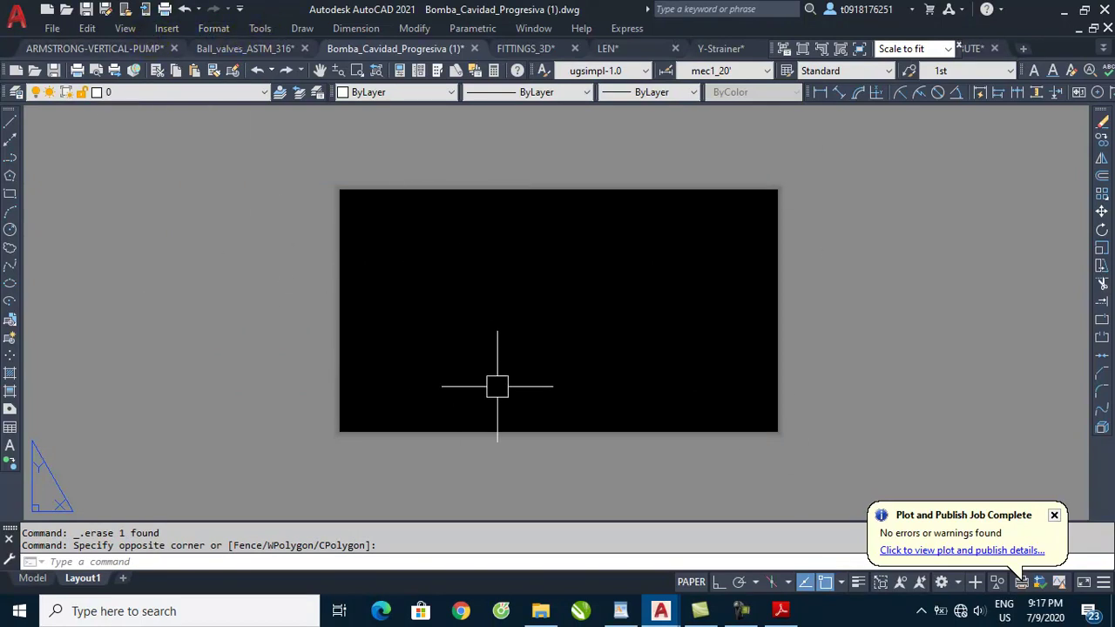
left_click(567, 562)
type("op")
key("Return")
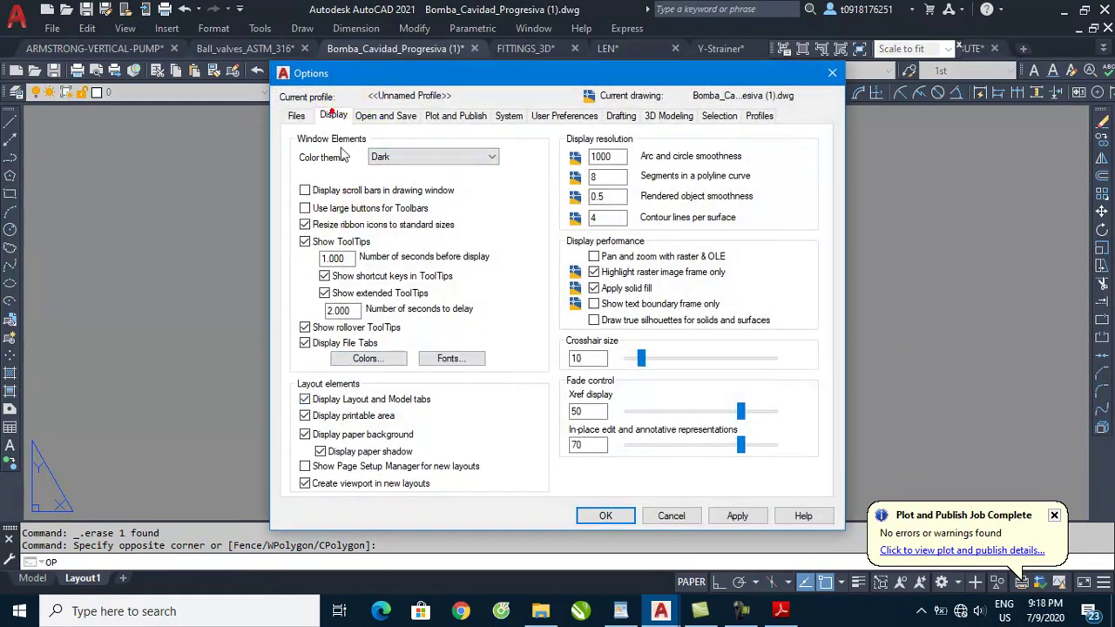
left_click(306, 437)
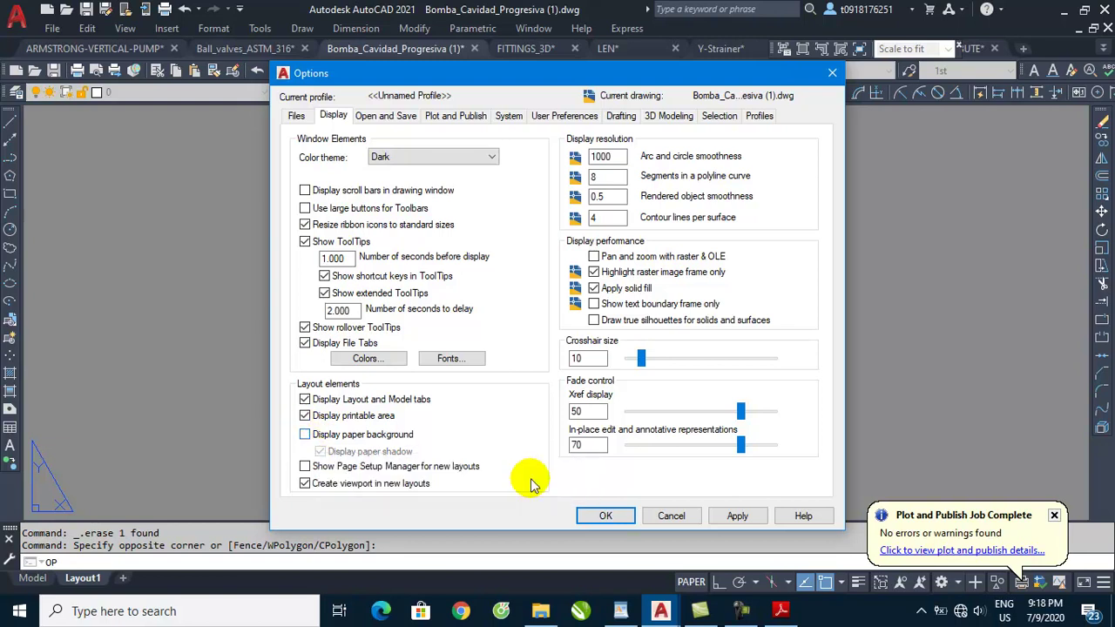
left_click(732, 517)
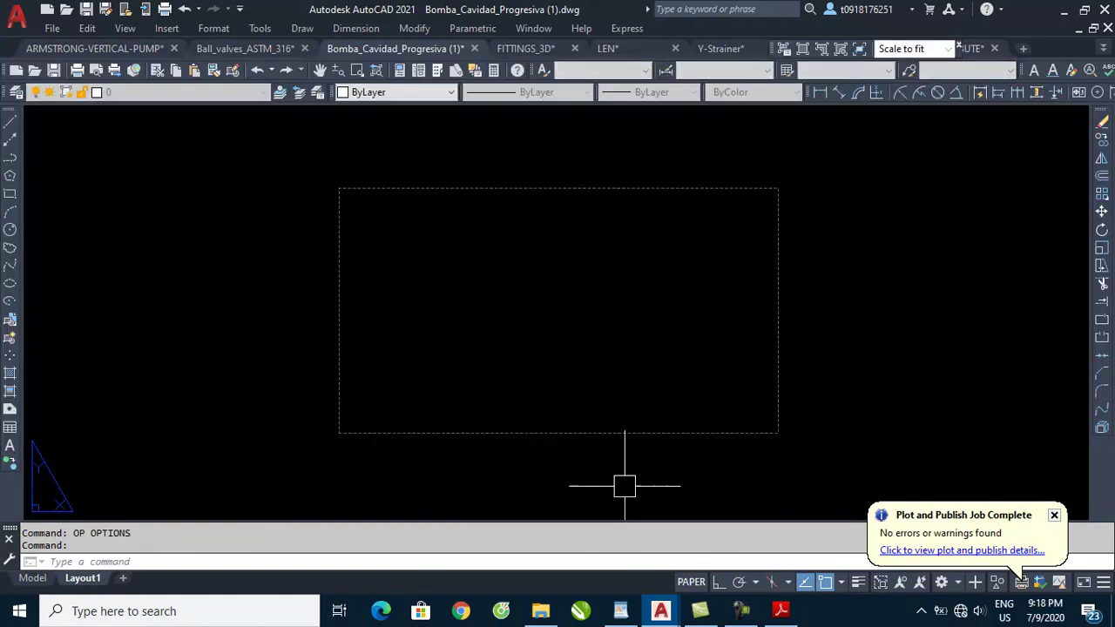
left_click(622, 403)
- Paste the copied title-block frame onto the Layout1 sheet
left_click(375, 457)
scroll(287, 401, "down", 3)
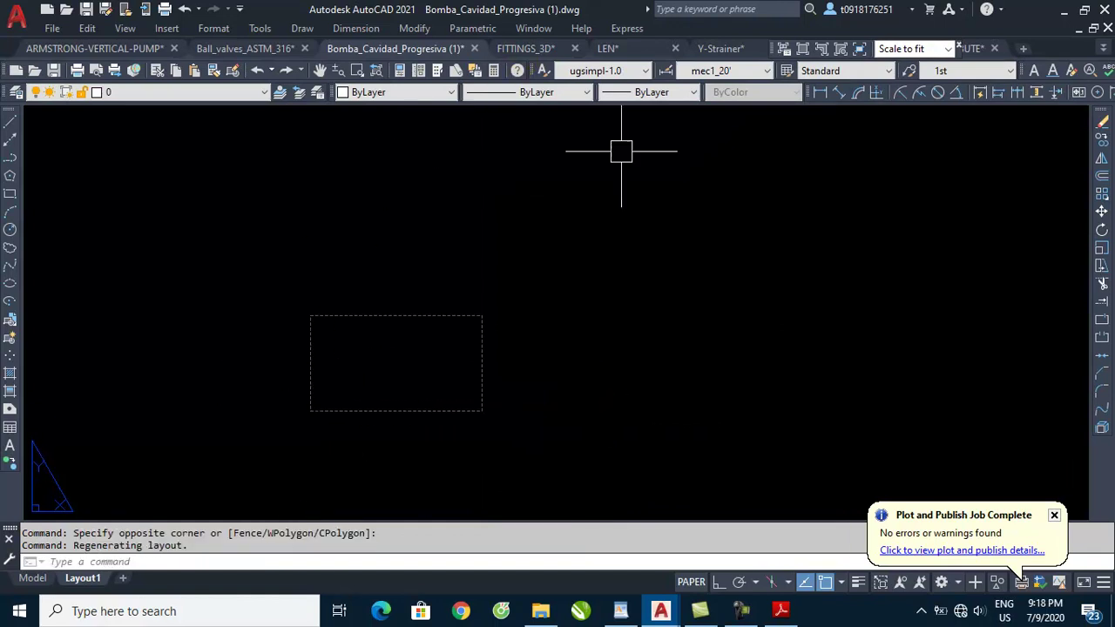
key("ctrl+v")
scroll(636, 344, "up", 4)
mouse_move(652, 328)
middle_mouse_down()
mouse_move(564, 326)
mouse_move(538, 346)
middle_mouse_up()
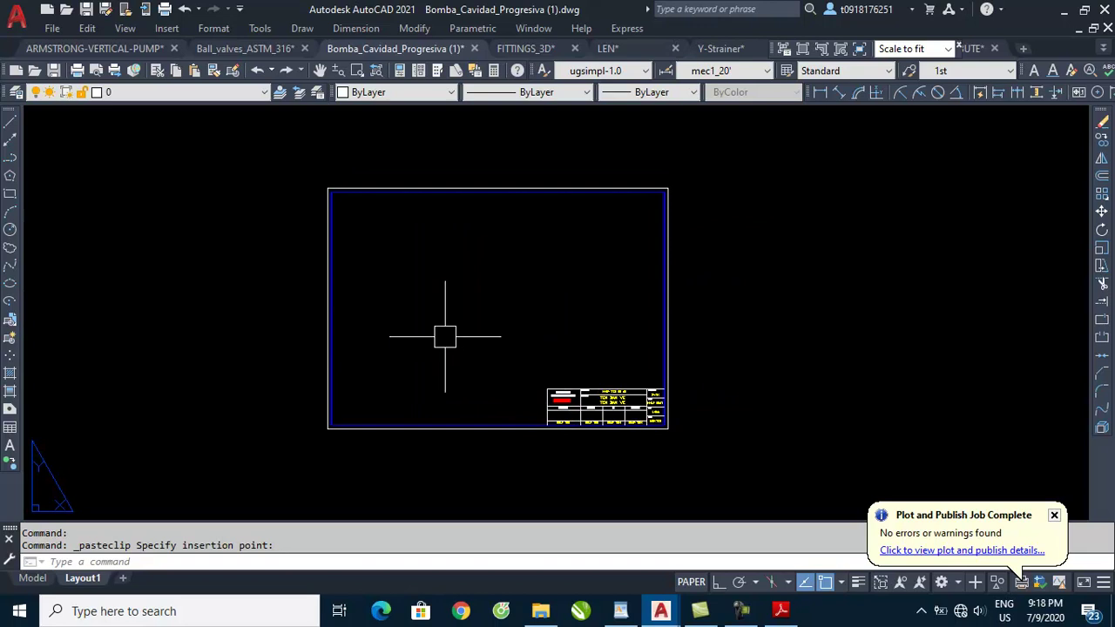
scroll(446, 314, "up", 2)
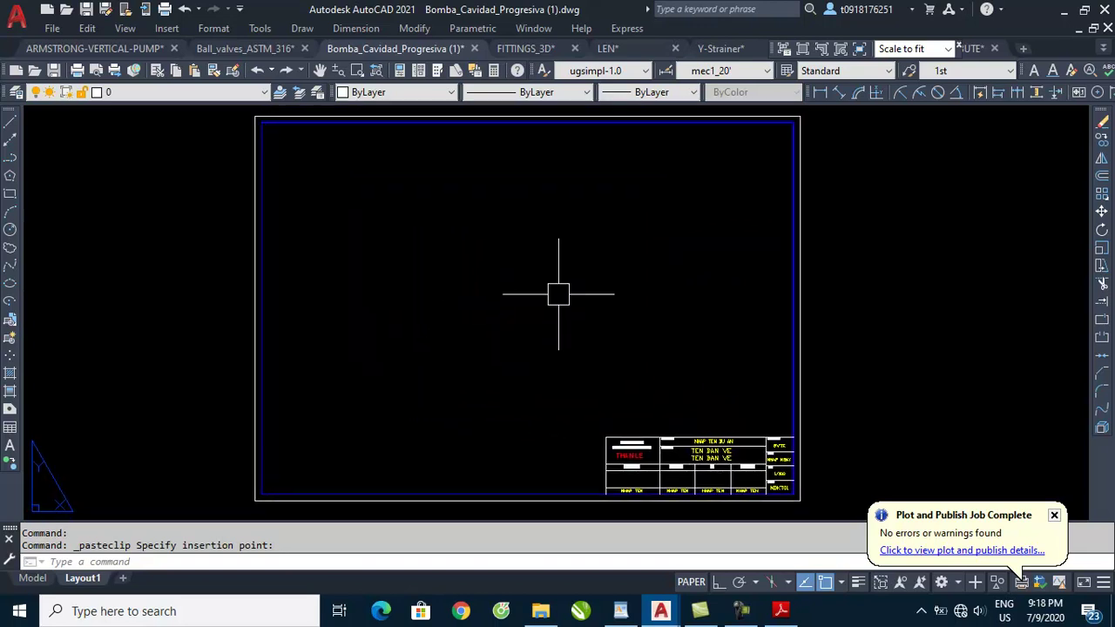
- Create four quadrant viewports with MVIEW, meeting at the sheet centre, each showing the pump
type("mv")
key("Return")
left_click(261, 122)
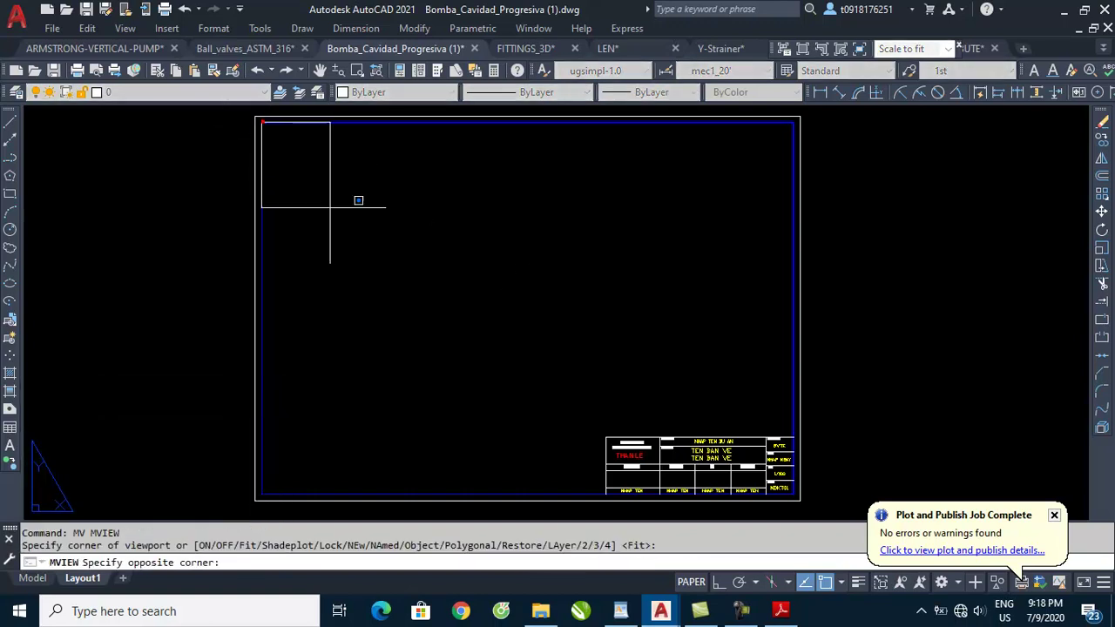
left_click(511, 315)
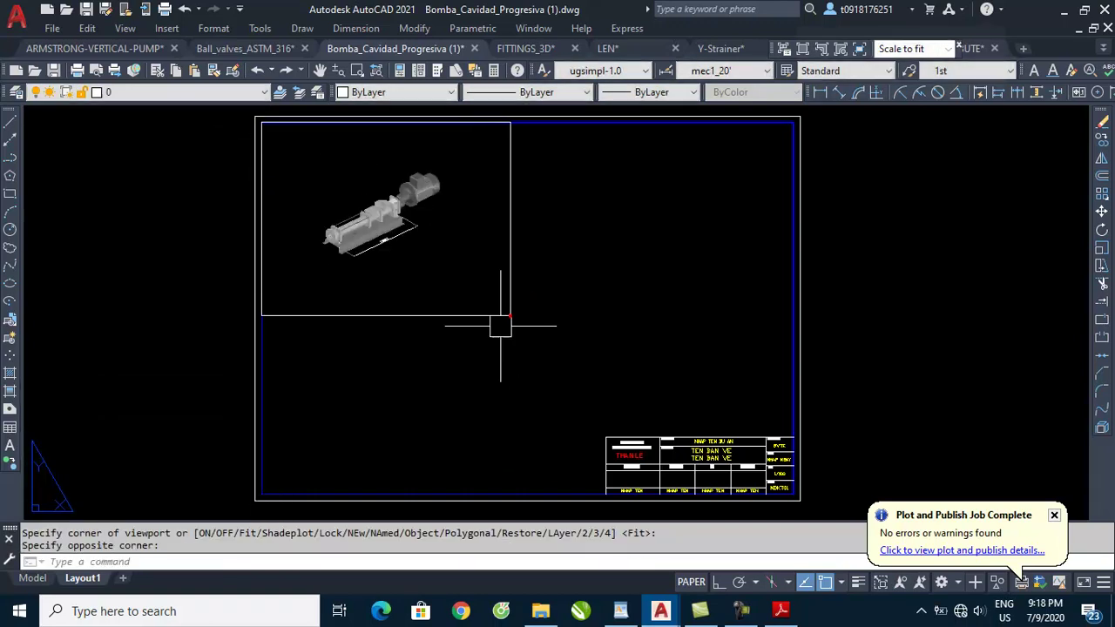
key("Return")
left_click(511, 316)
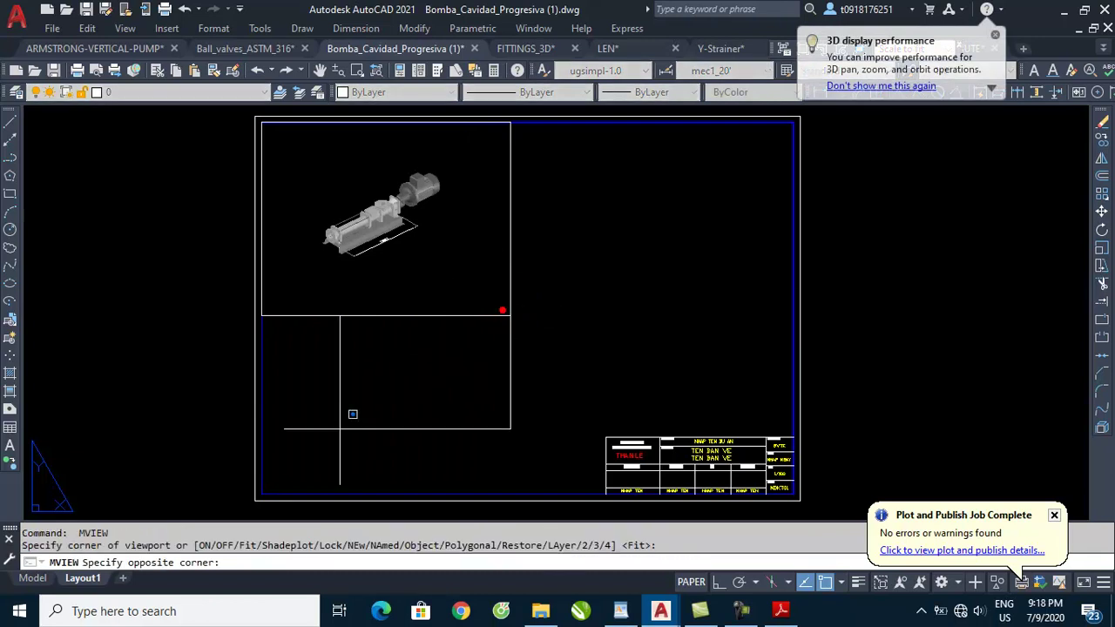
left_click(262, 494)
key("Return")
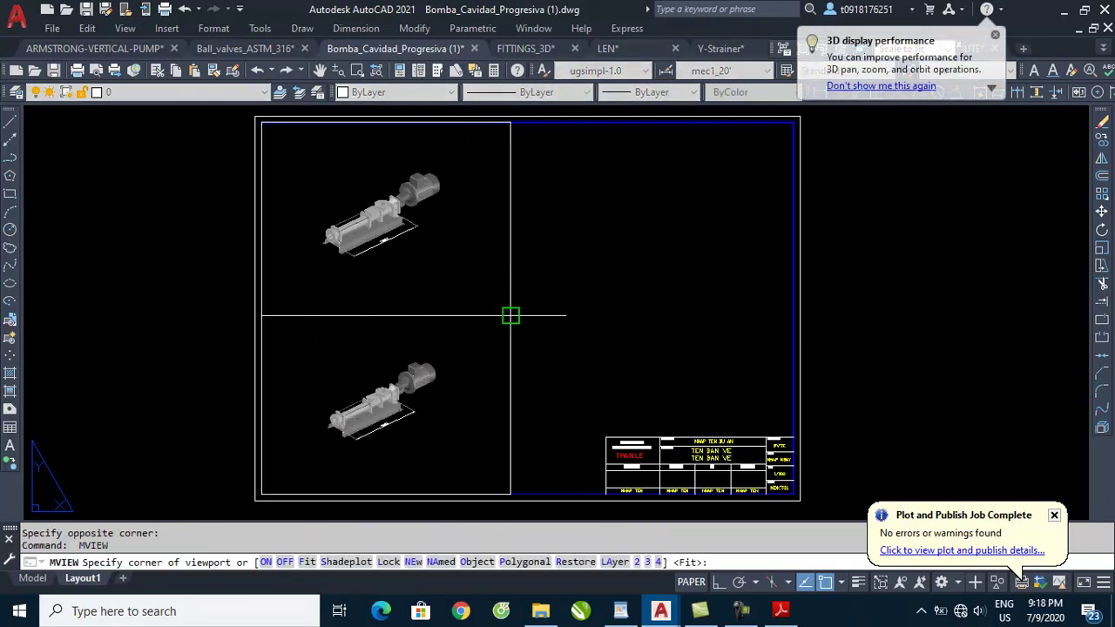
left_click(510, 316)
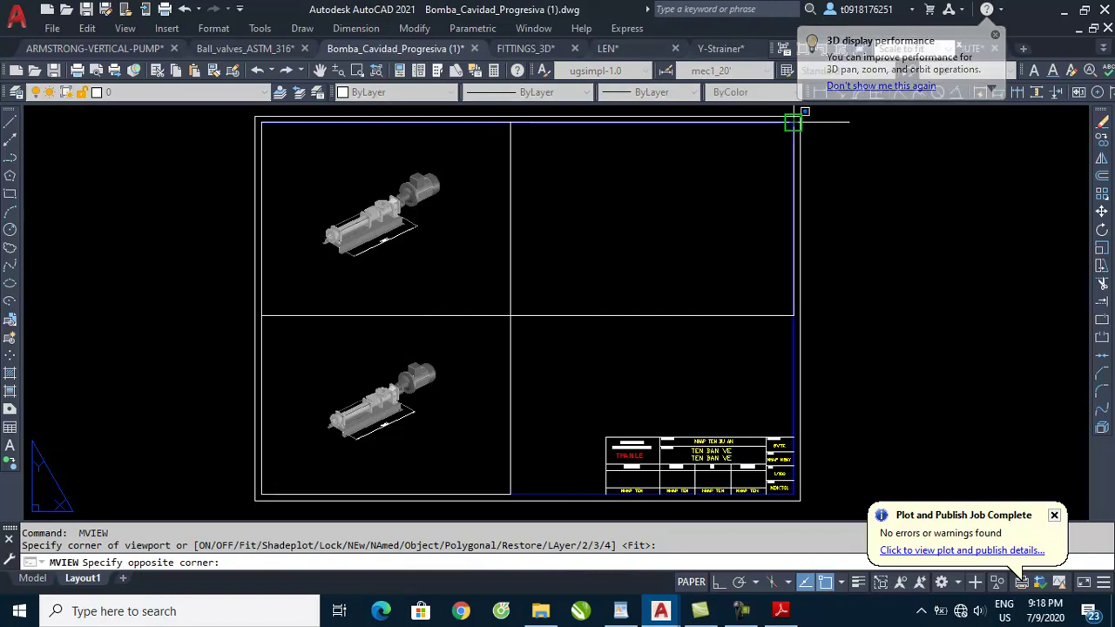
left_click(793, 123)
key("Return")
left_click(521, 326)
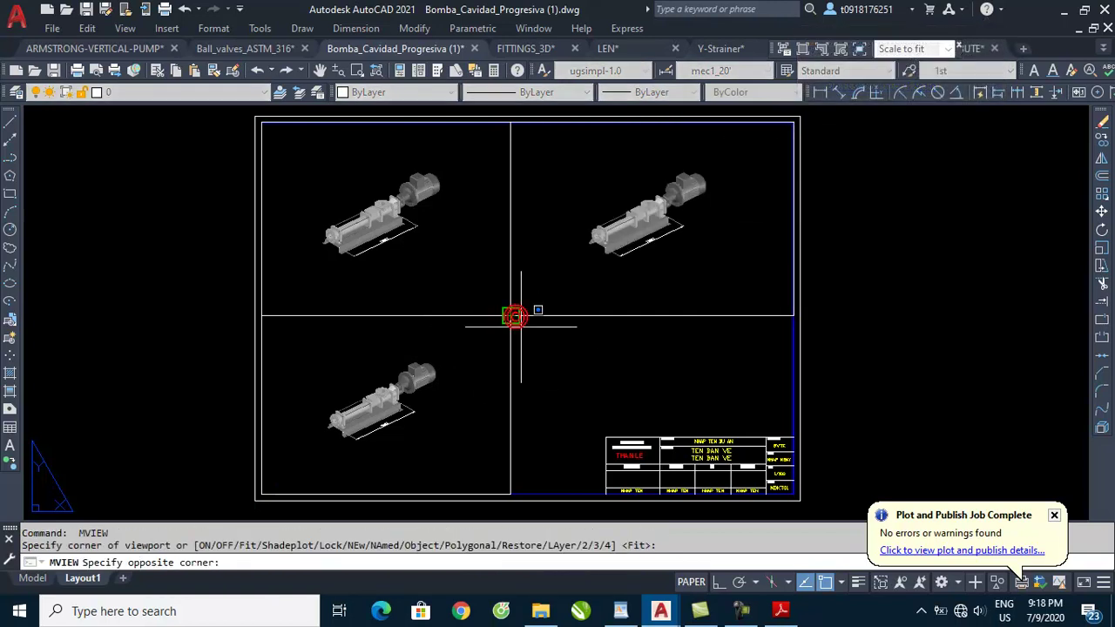
left_click(791, 437)
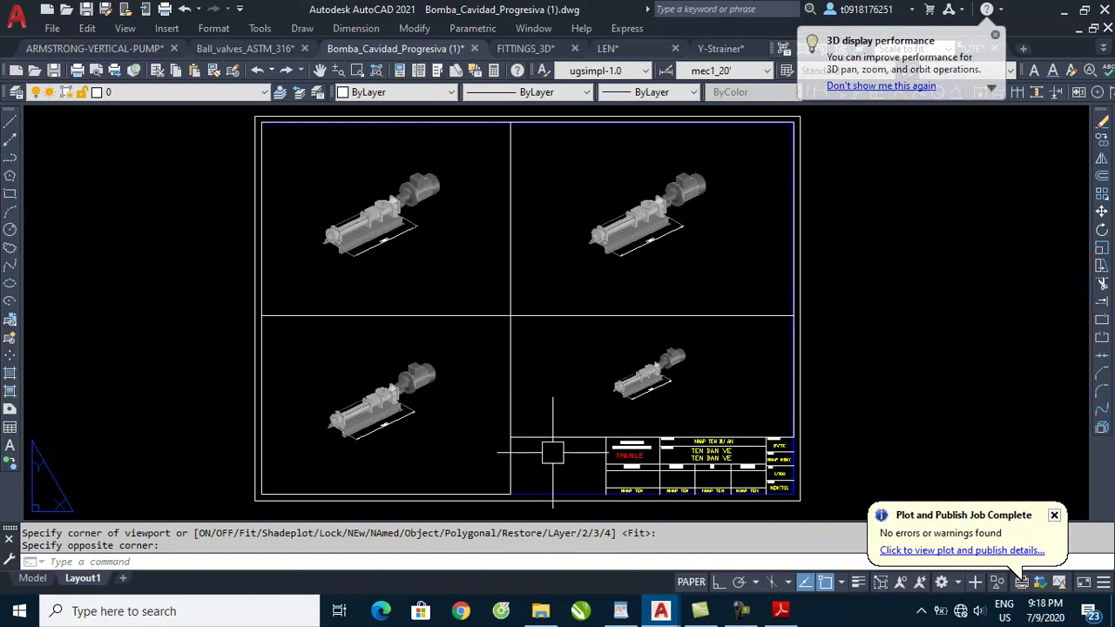
middle_click_drag(473, 304, 483, 312)
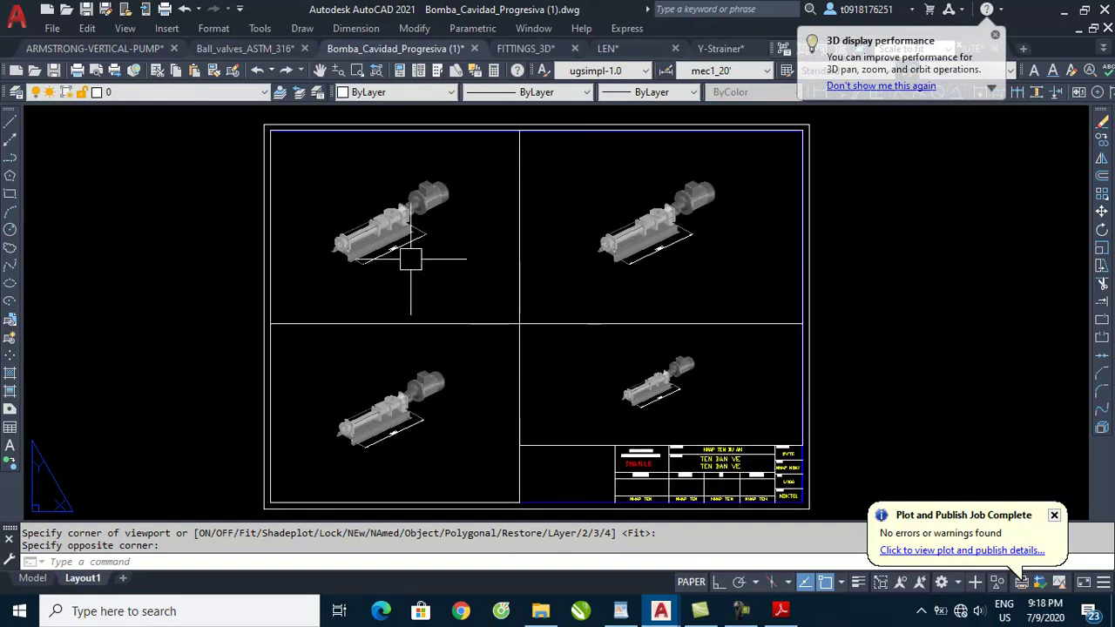
type("z")
- Zoom in on the lower-left viewport, activate it and reposition the pump
key("Return")
left_click(231, 269)
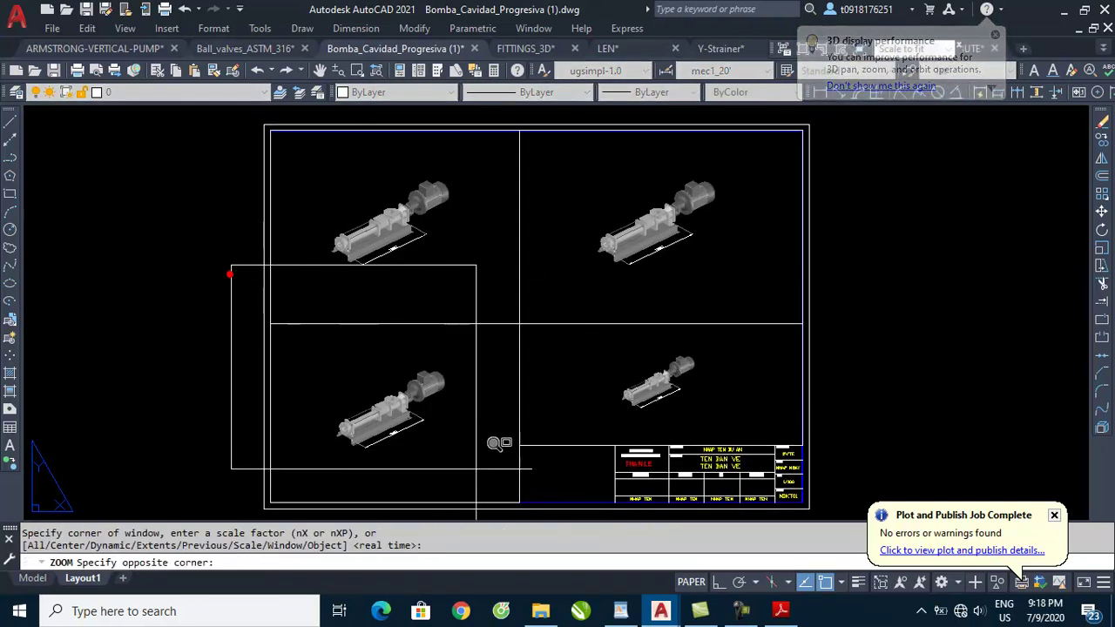
left_click(538, 511)
double_click(562, 420)
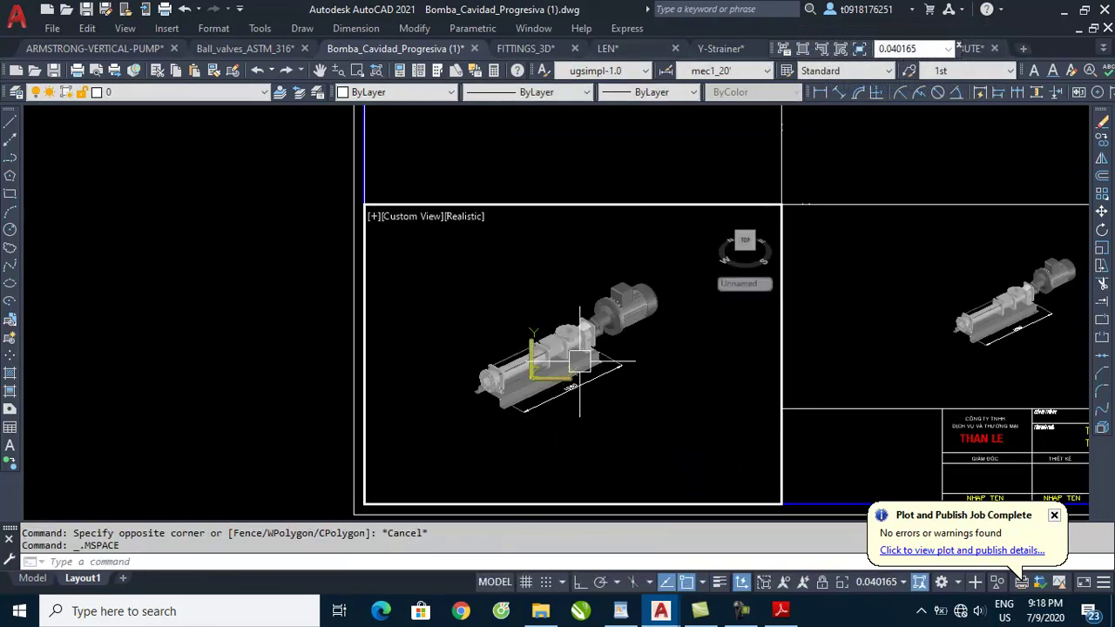
scroll(575, 366, "up", 2)
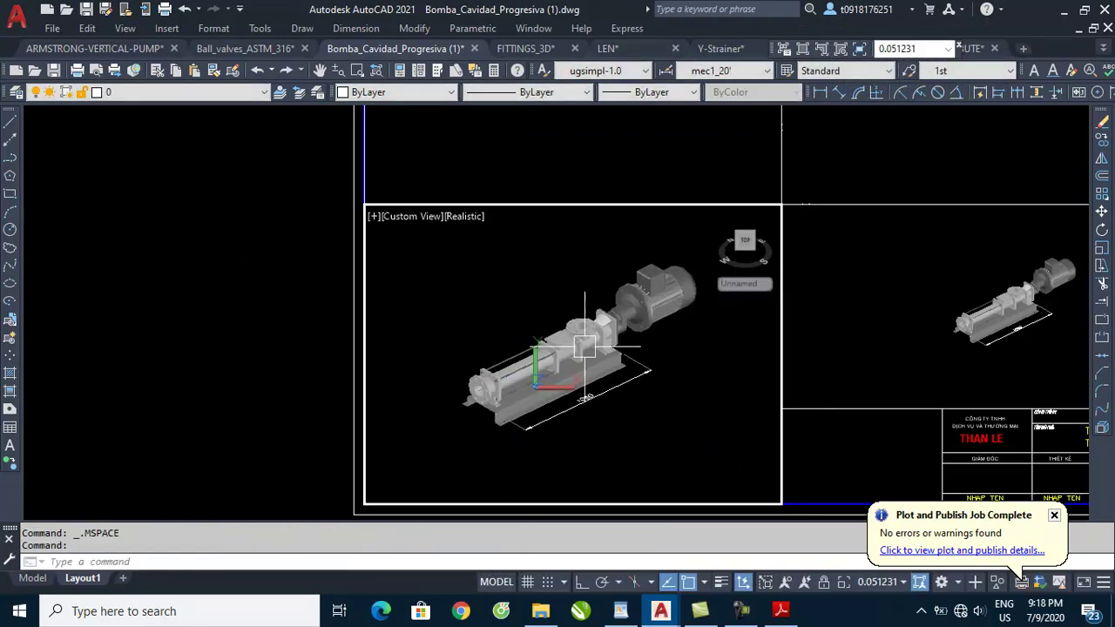
scroll(602, 325, "up", 2)
middle_click_drag(604, 332, 595, 321)
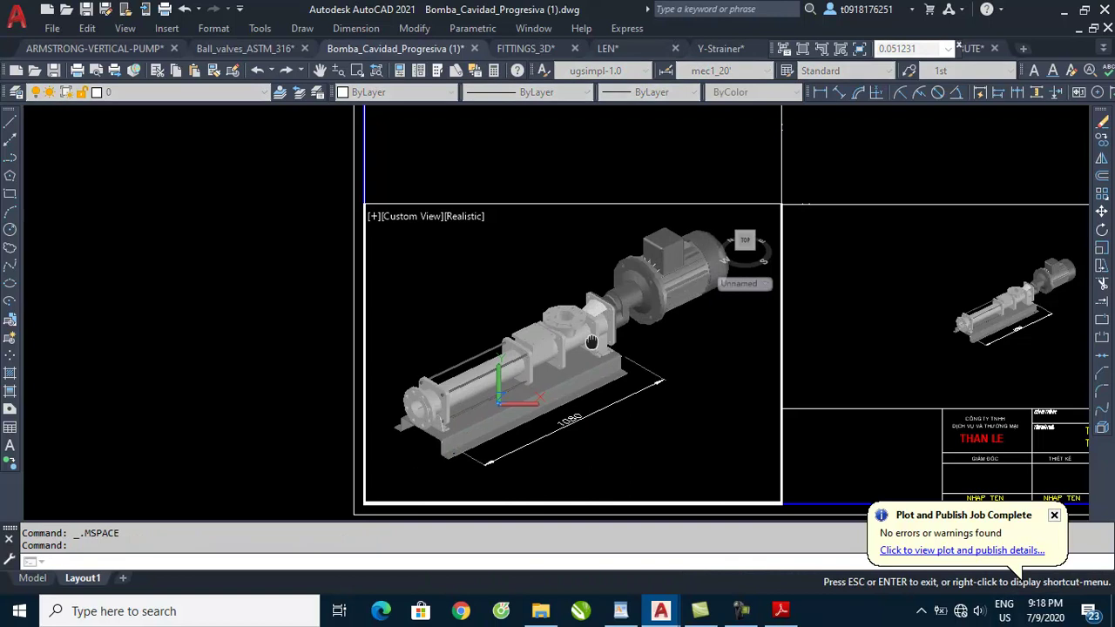
middle_click_drag(547, 381, 557, 373, "shift")
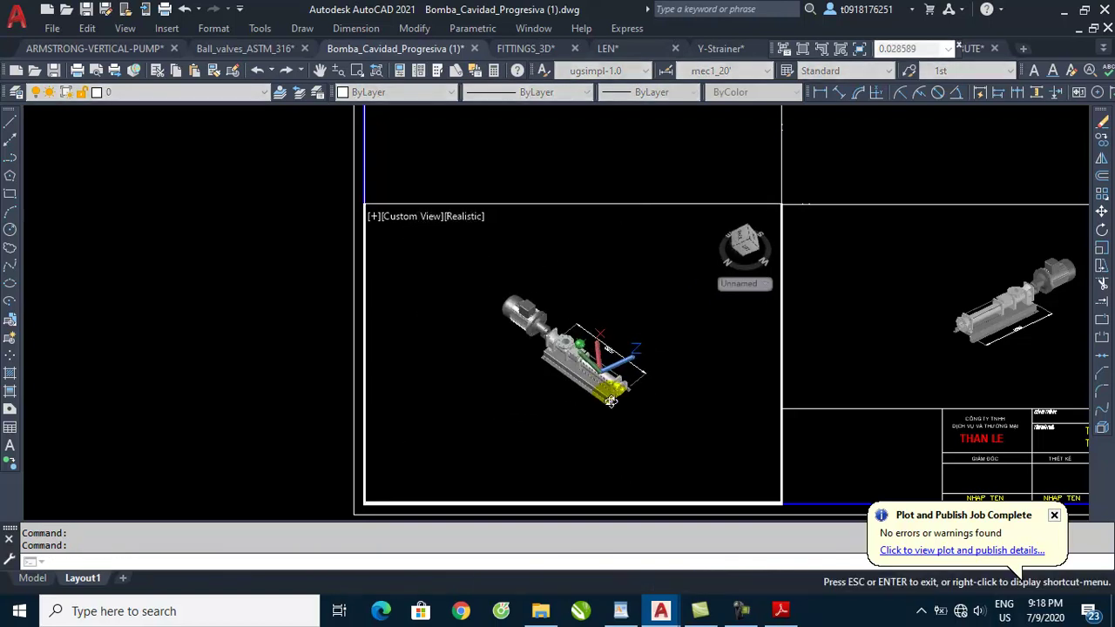
mouse_move(557, 374)
middle_mouse_down("shift")
mouse_move(619, 364)
mouse_move(590, 300)
middle_mouse_up("shift")
scroll(567, 358, "up", 3)
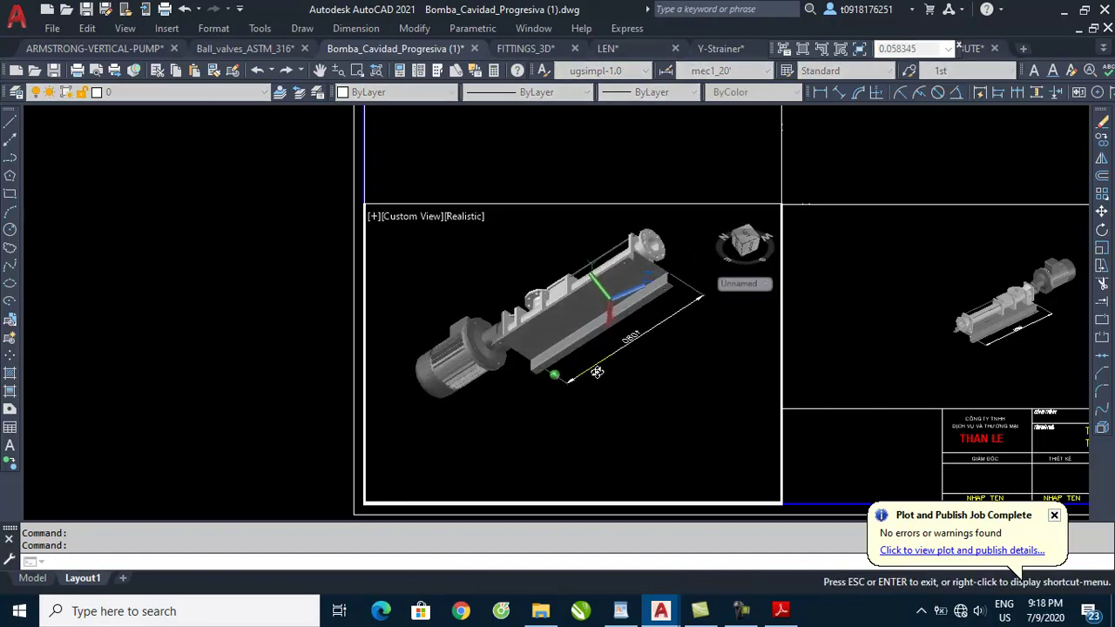
scroll(590, 301, "up", 3)
scroll(622, 306, "down", 3)
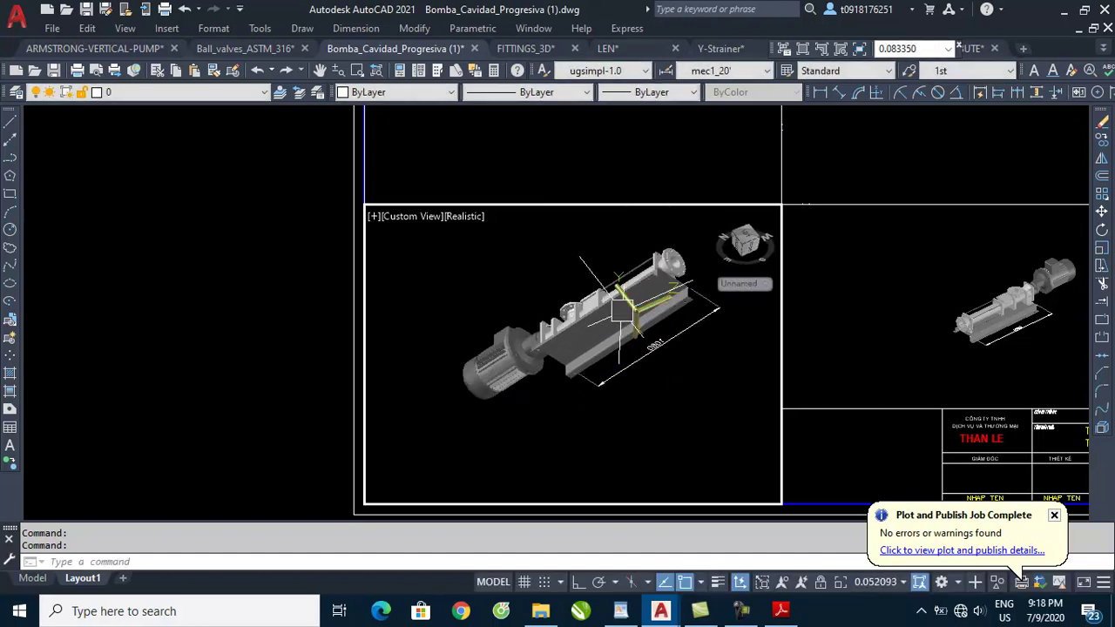
- Set the lower-left viewport to the Top view in the Hidden visual style
left_click(408, 216)
left_click(436, 254)
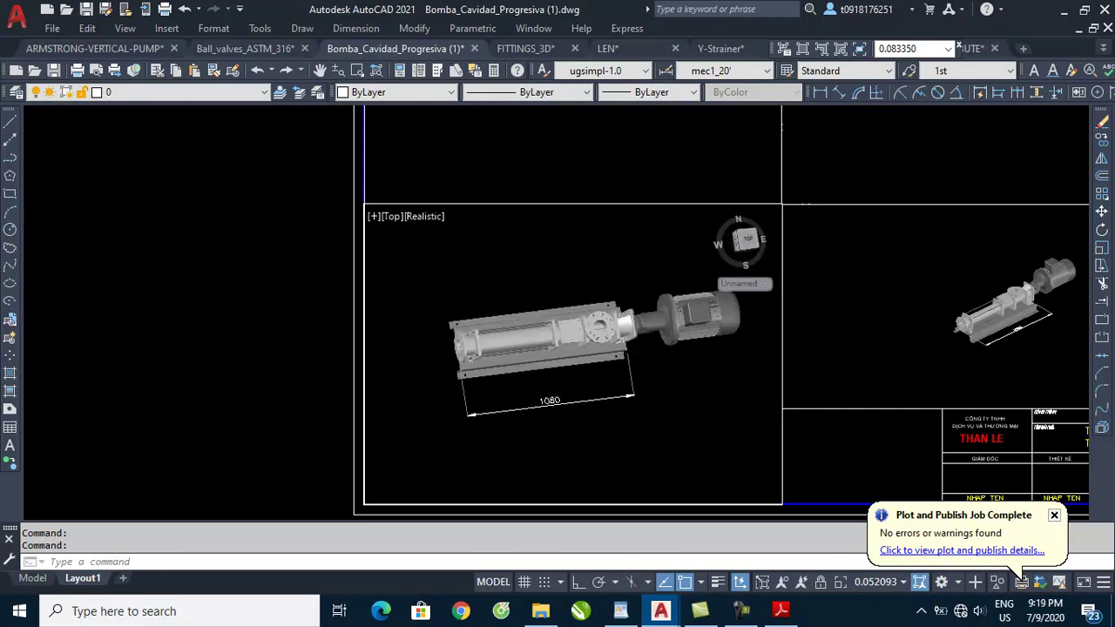
left_click(425, 216)
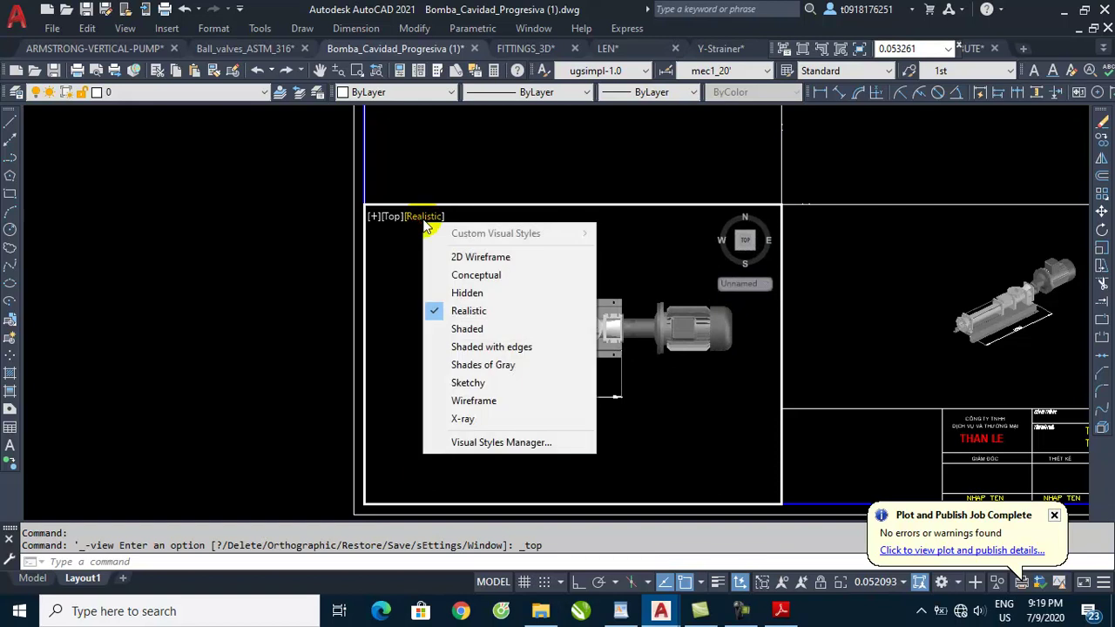
left_click(462, 253)
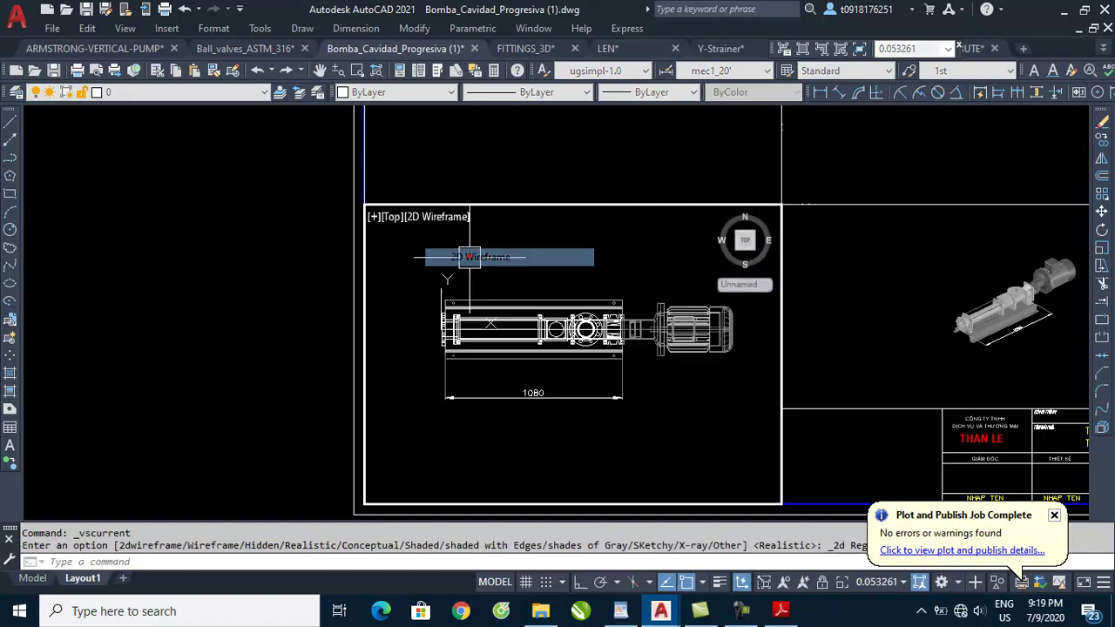
left_click(447, 217)
left_click(488, 294)
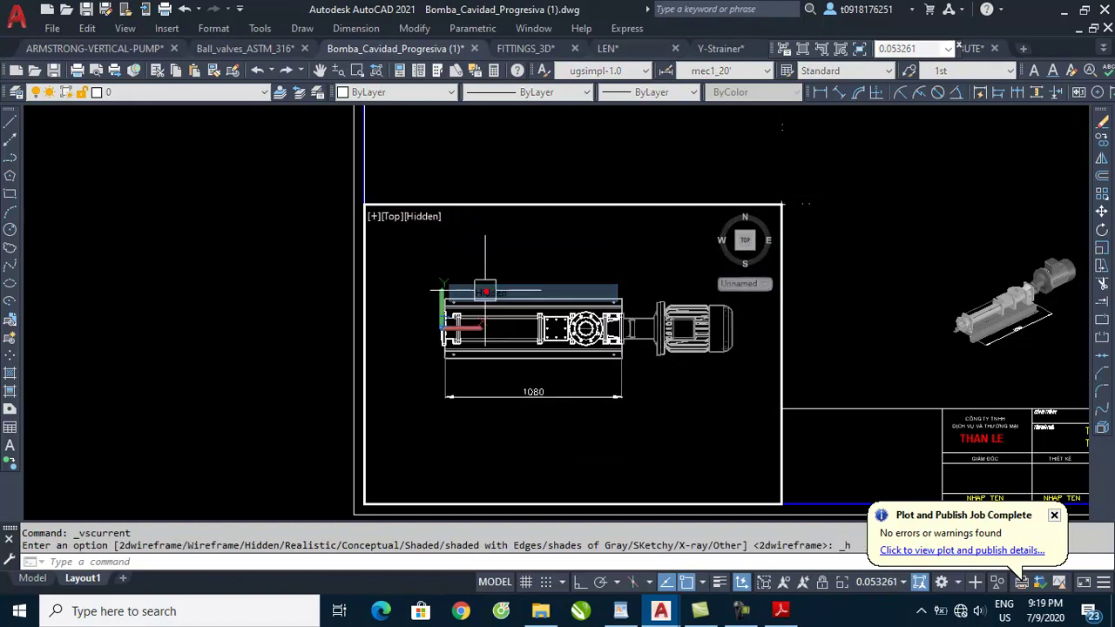
left_click(424, 216)
left_click(472, 277)
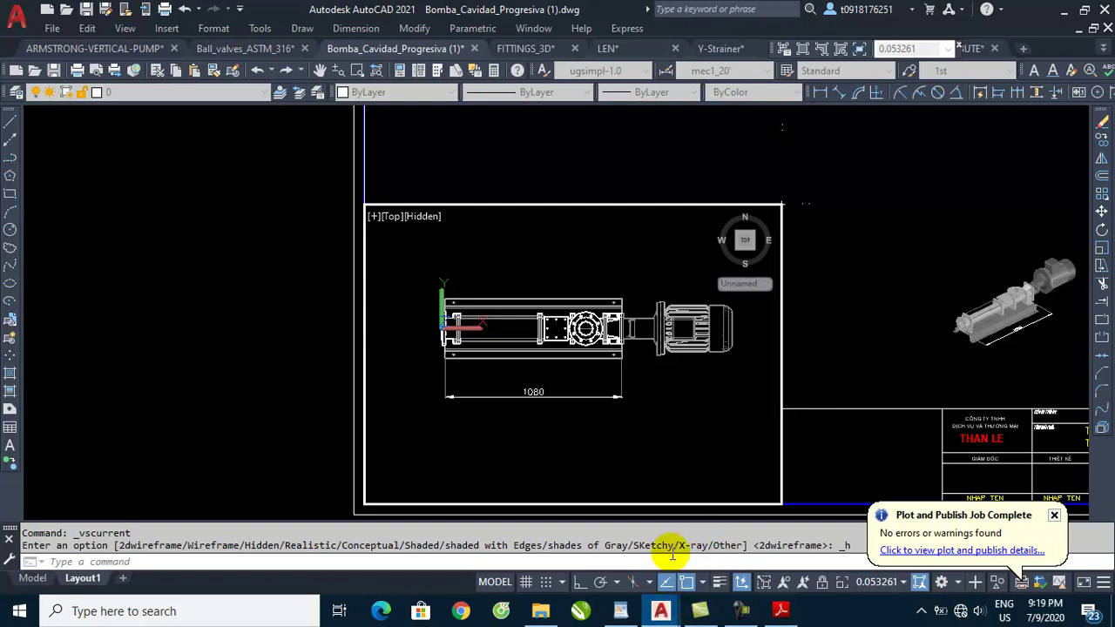
- Activate the upper-right viewport and orbit the pump to an angled view
left_click(739, 608)
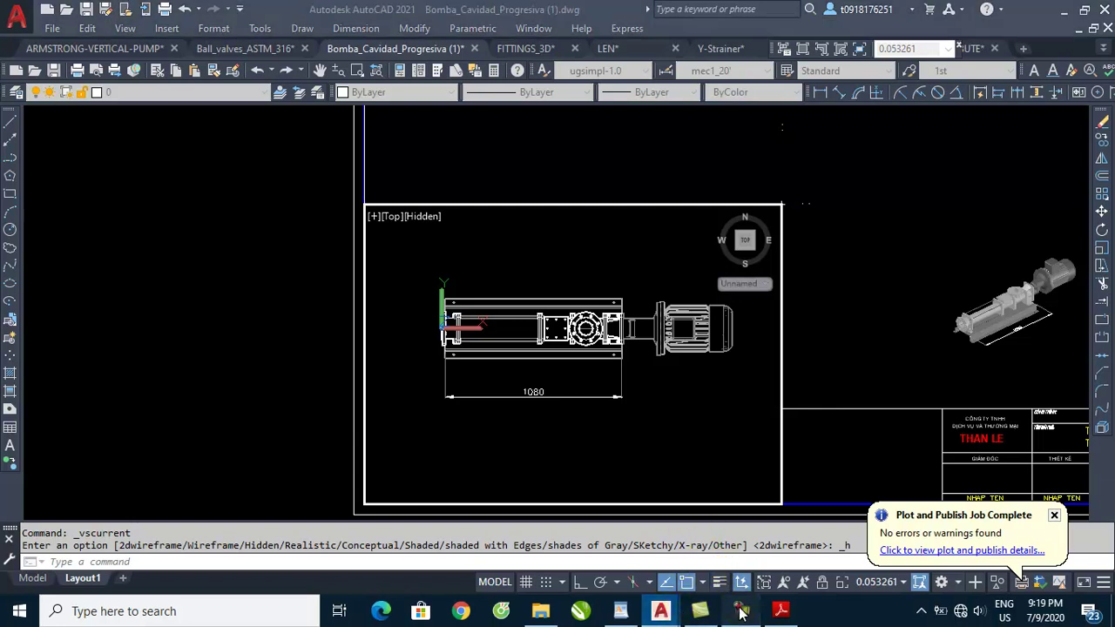
left_click(978, 563)
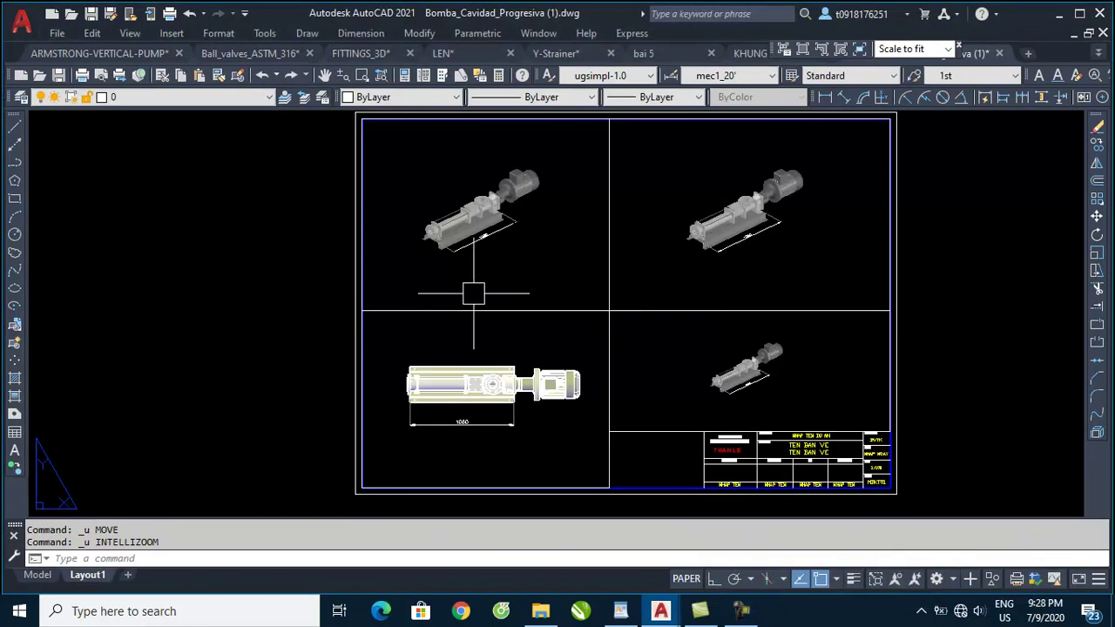
middle_click_drag(421, 221, 369, 227)
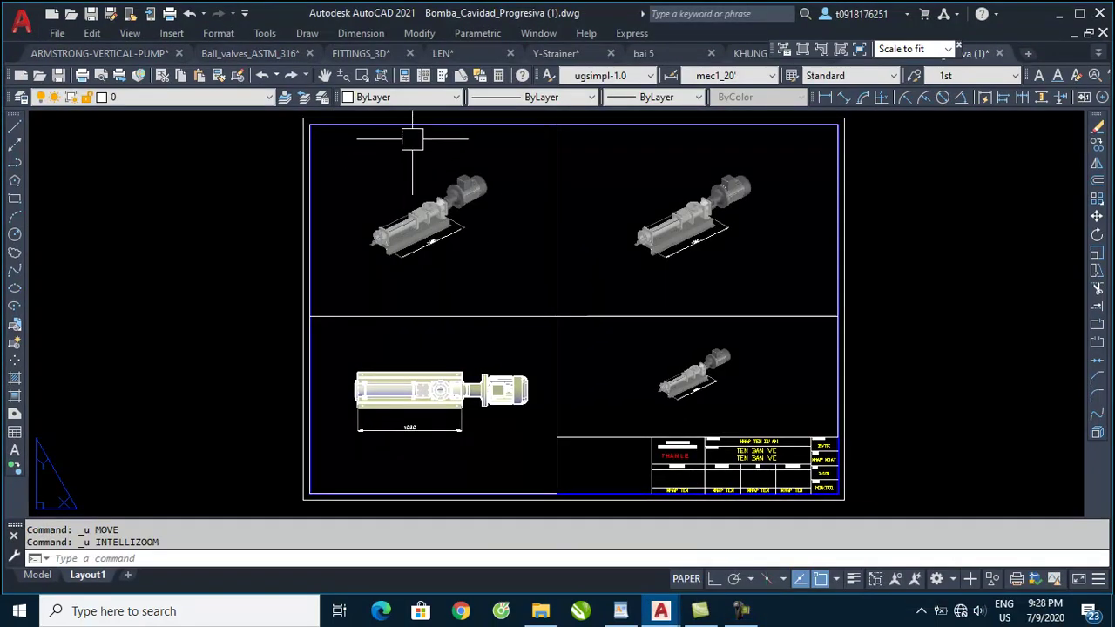
scroll(412, 139, "up", 2)
scroll(421, 356, "down", 2)
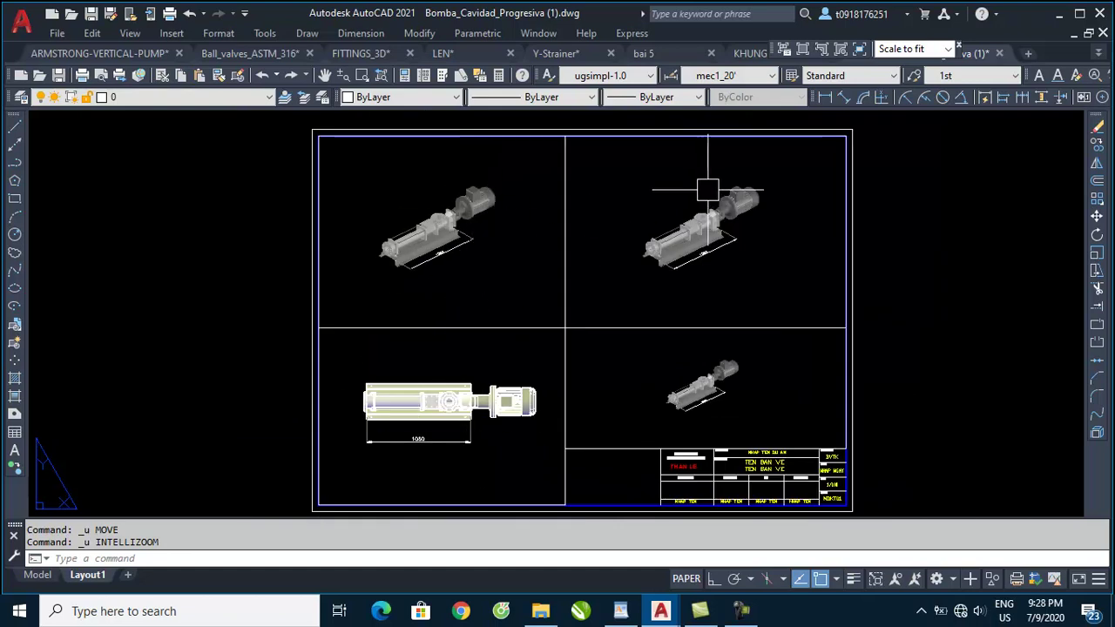
scroll(705, 186, "up", 2)
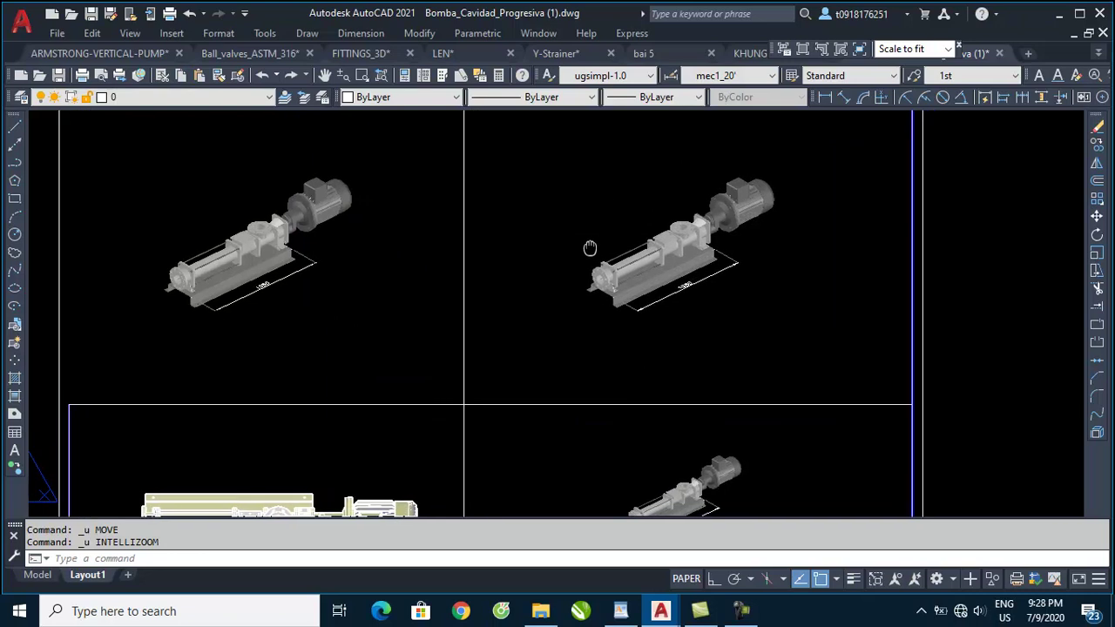
scroll(582, 296, "up", 2)
scroll(582, 293, "down", 2)
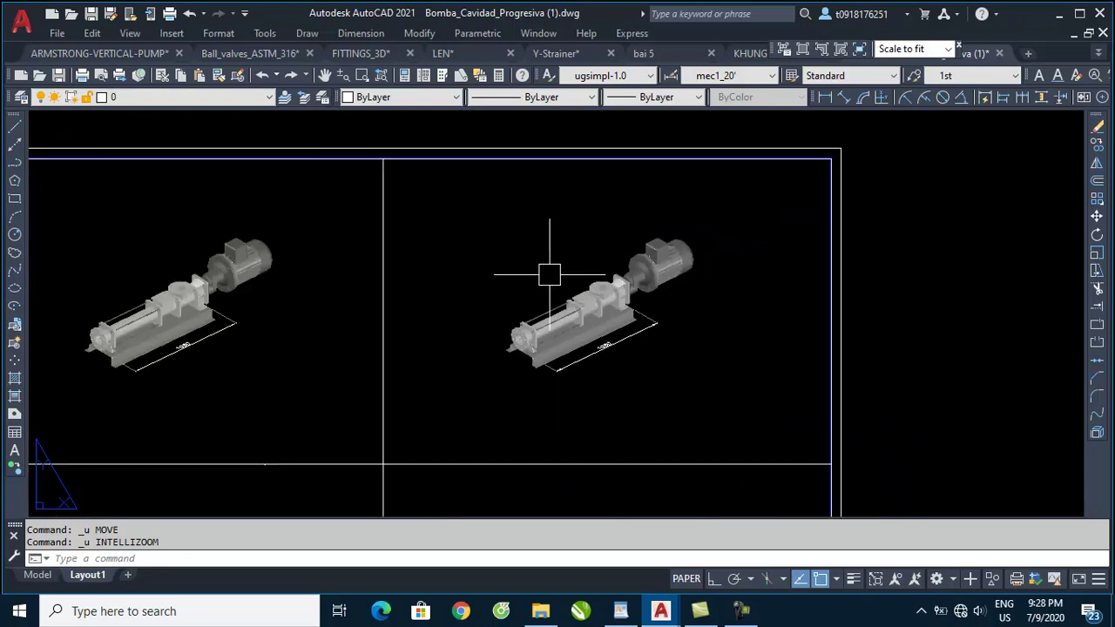
double_click(542, 270)
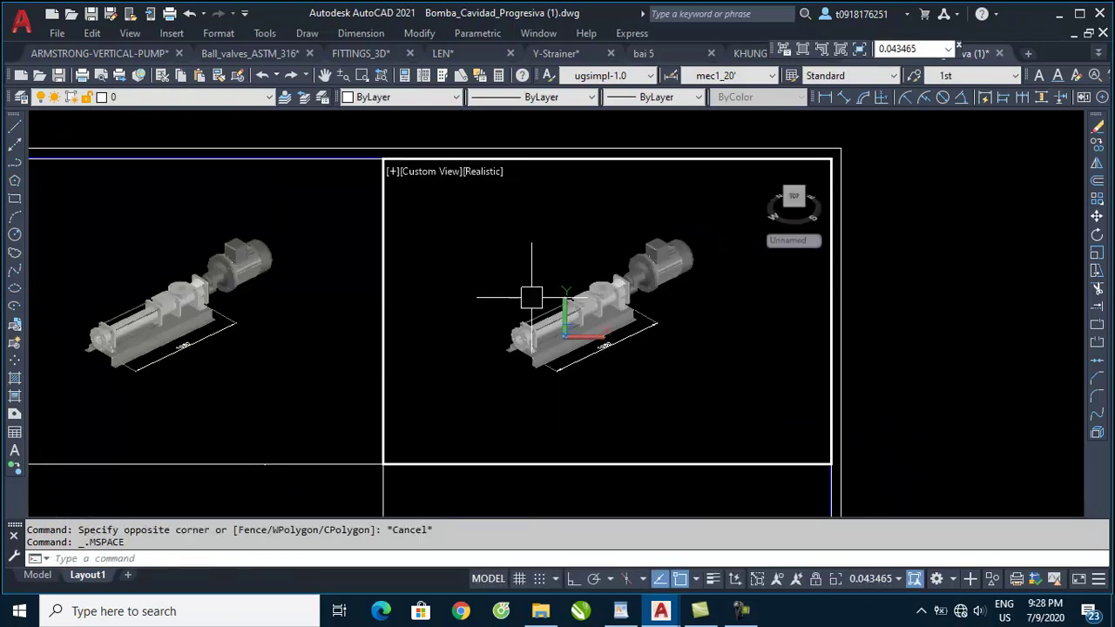
mouse_move(520, 311)
middle_mouse_down("shift")
mouse_move(642, 278)
mouse_move(650, 319)
middle_mouse_up("shift")
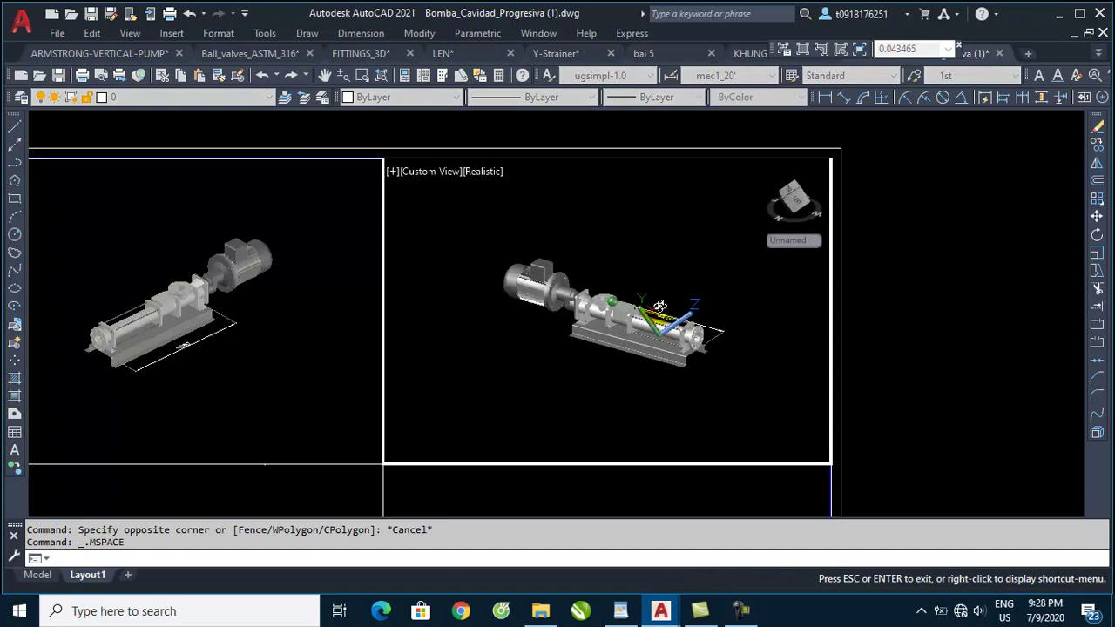
- Window-zoom so the pump fills the viewport, then return to paper space and zoom out
type("z")
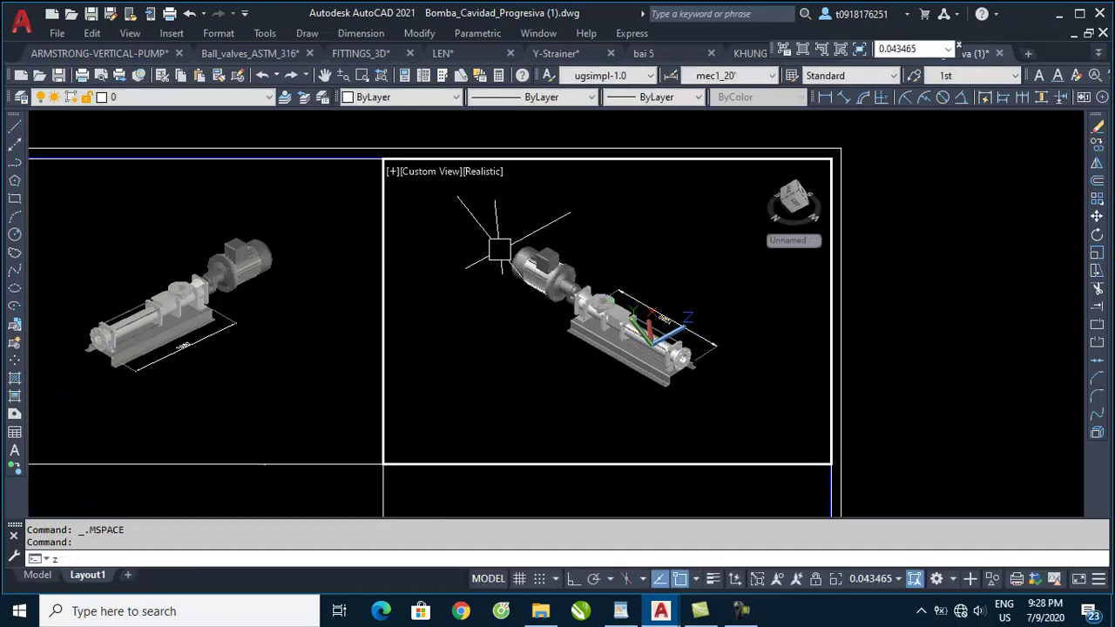
key("Return")
left_click(493, 236)
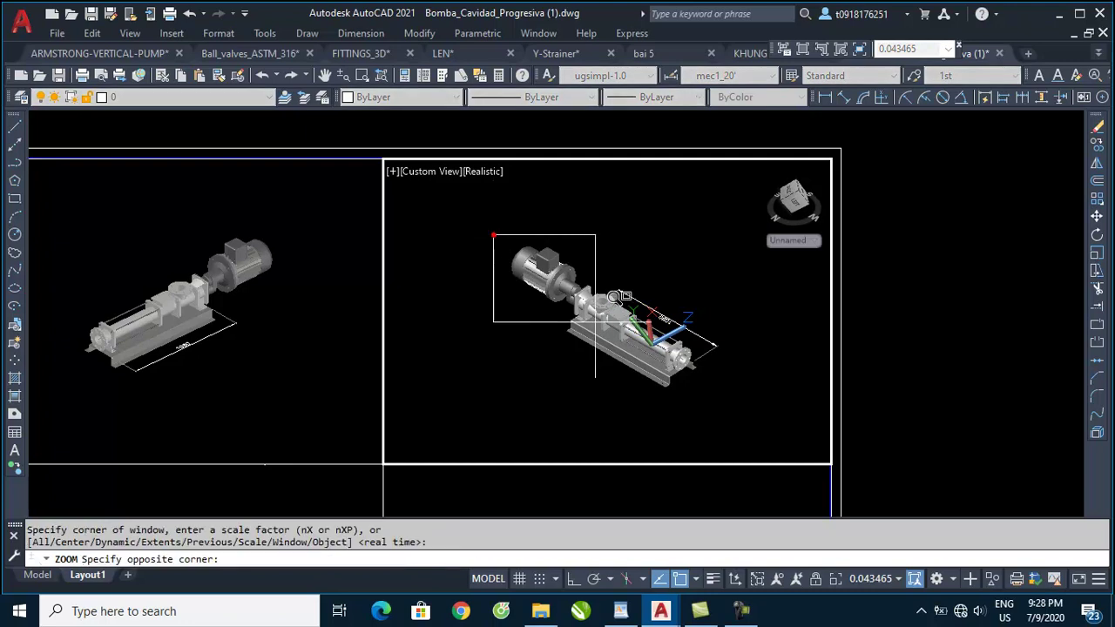
left_click(726, 391)
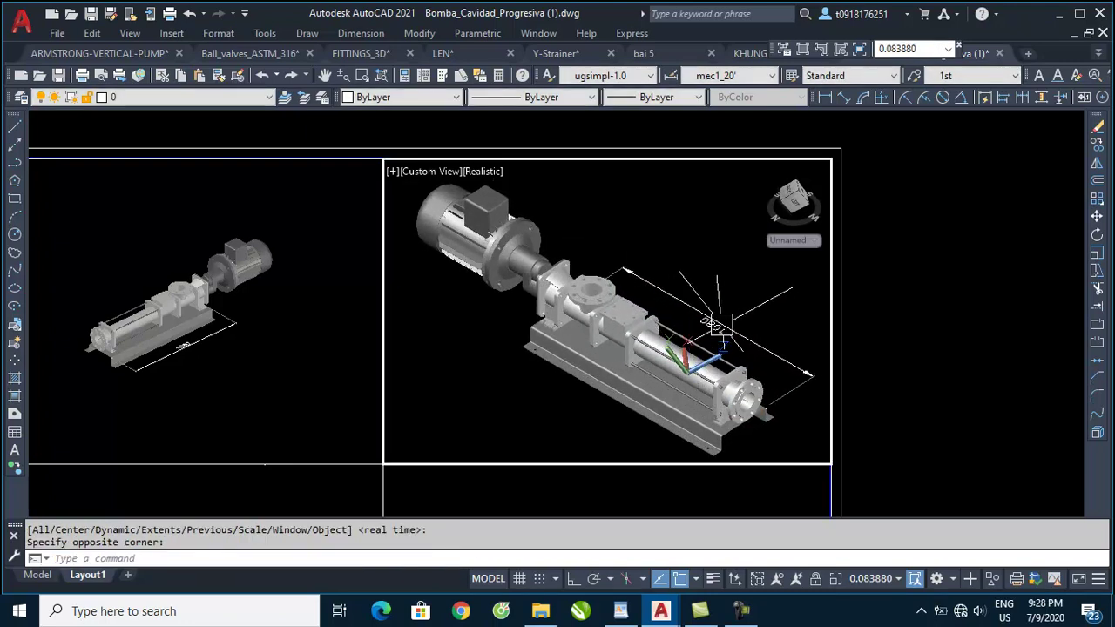
type("ps")
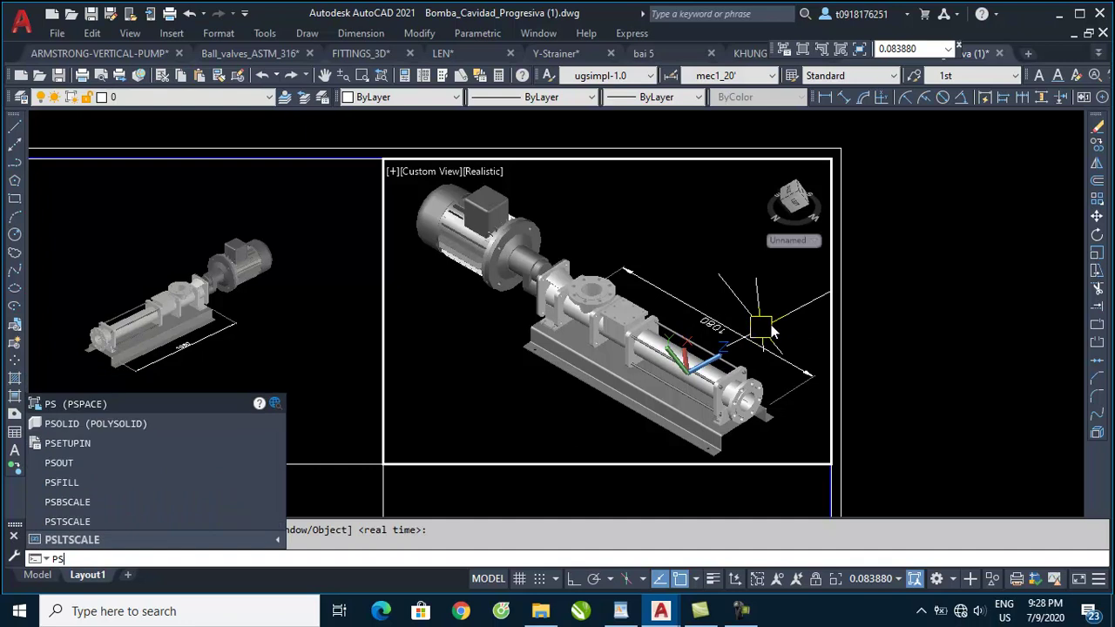
key("Return")
scroll(729, 138, "down", 2)
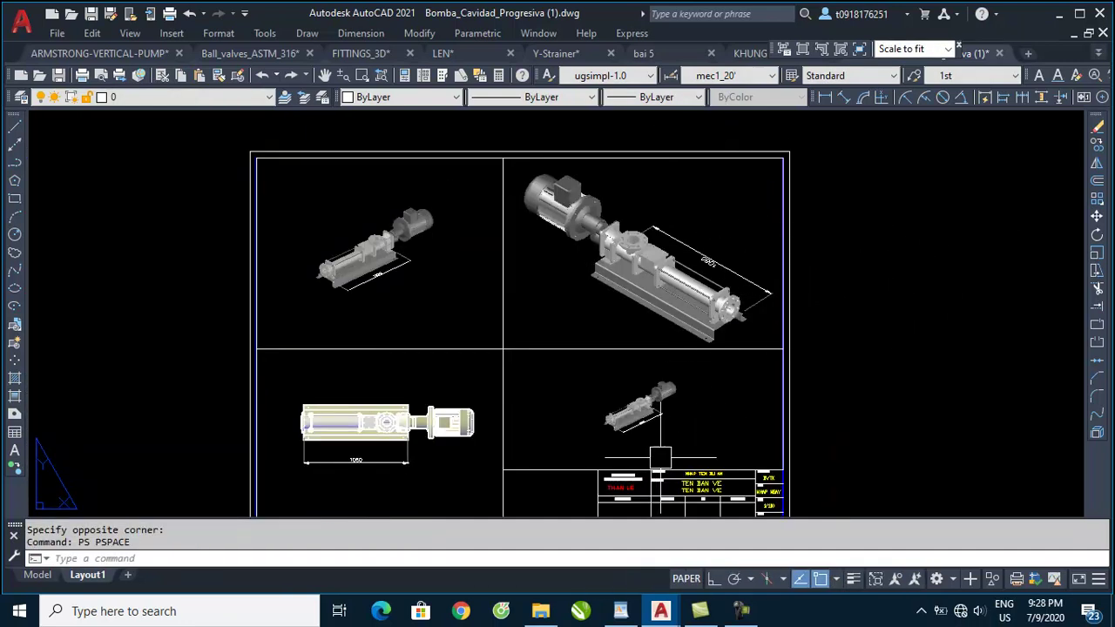
- Orbit the lower-right viewport's pump to face the other way and window-zoom to enlarge it
middle_click_drag(660, 457, 659, 419)
key("Return")
left_click(496, 302)
left_click(797, 434)
double_click(598, 356)
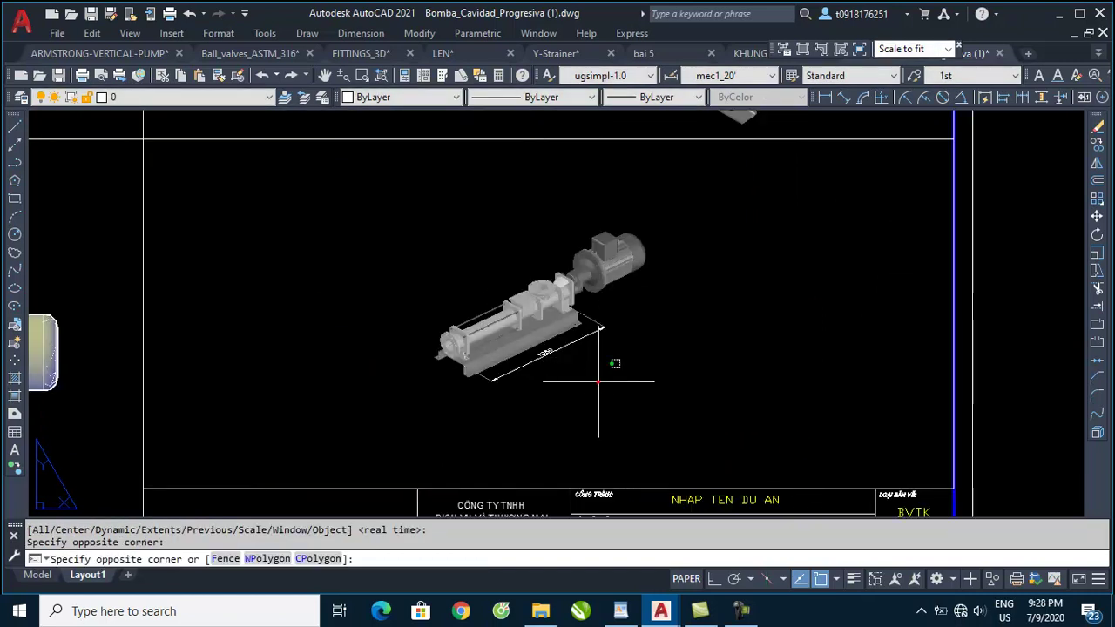
middle_click_drag(591, 371, 576, 268, "shift")
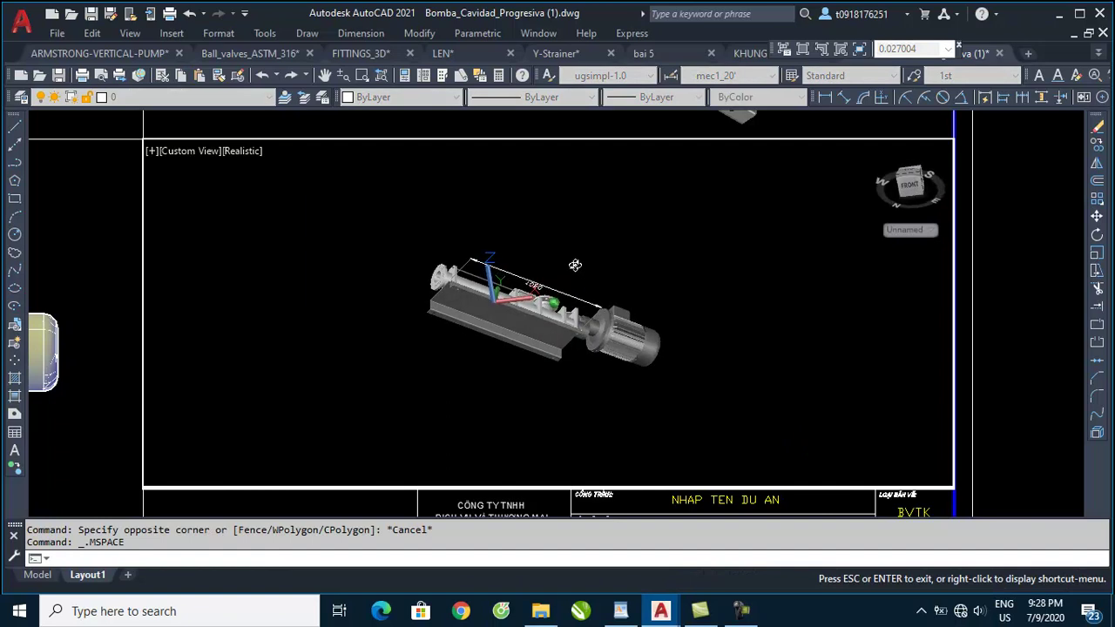
type("z")
key("Return")
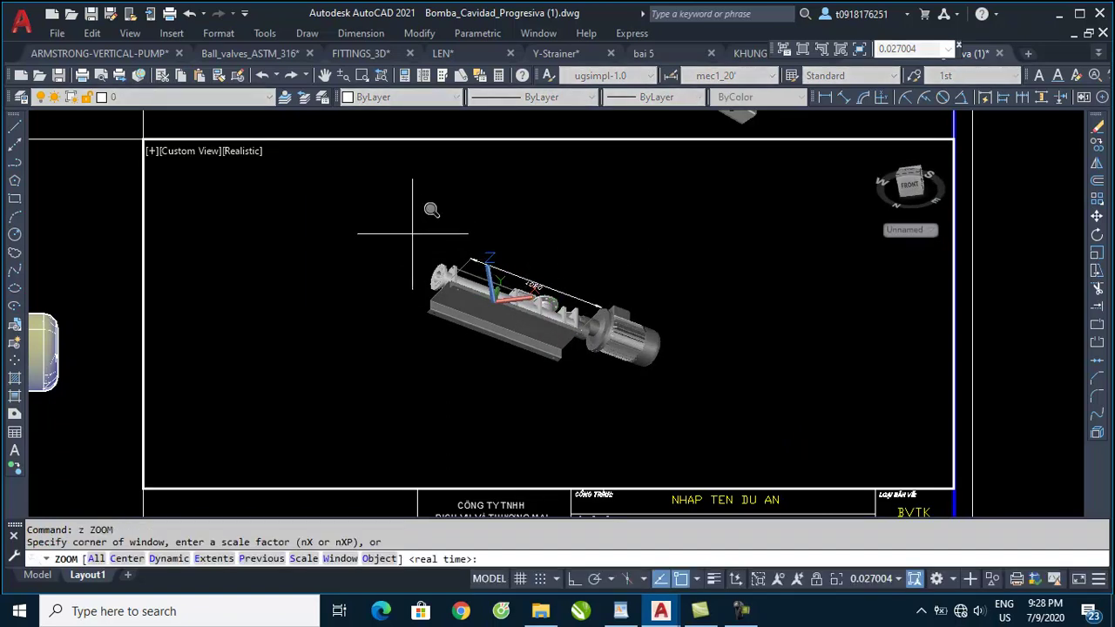
left_click(413, 235)
left_click(673, 391)
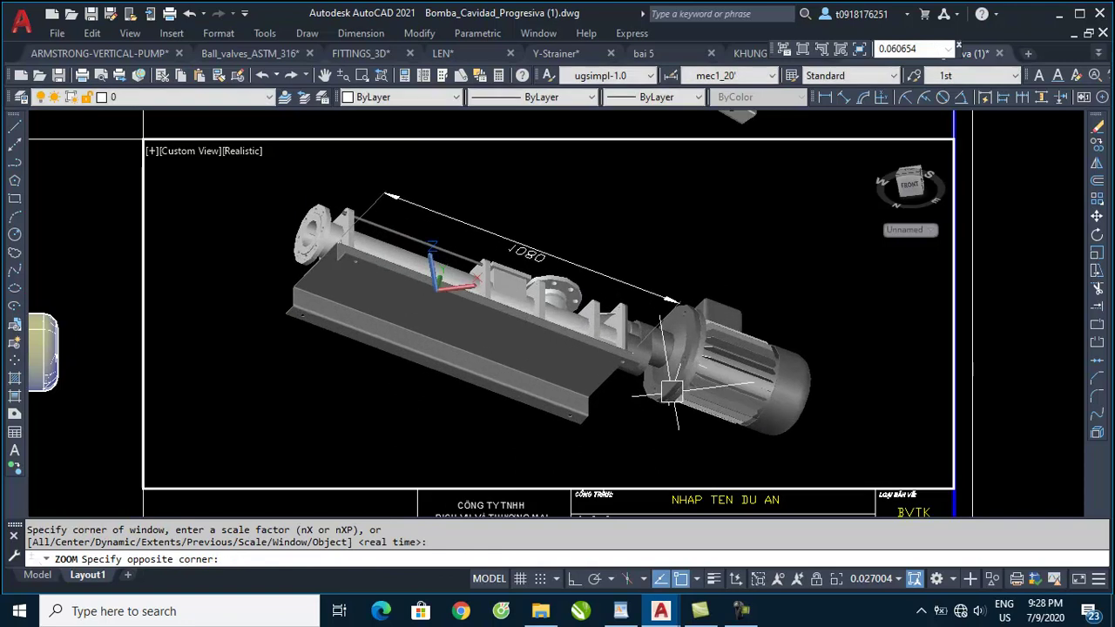
type("ps")
key("Return")
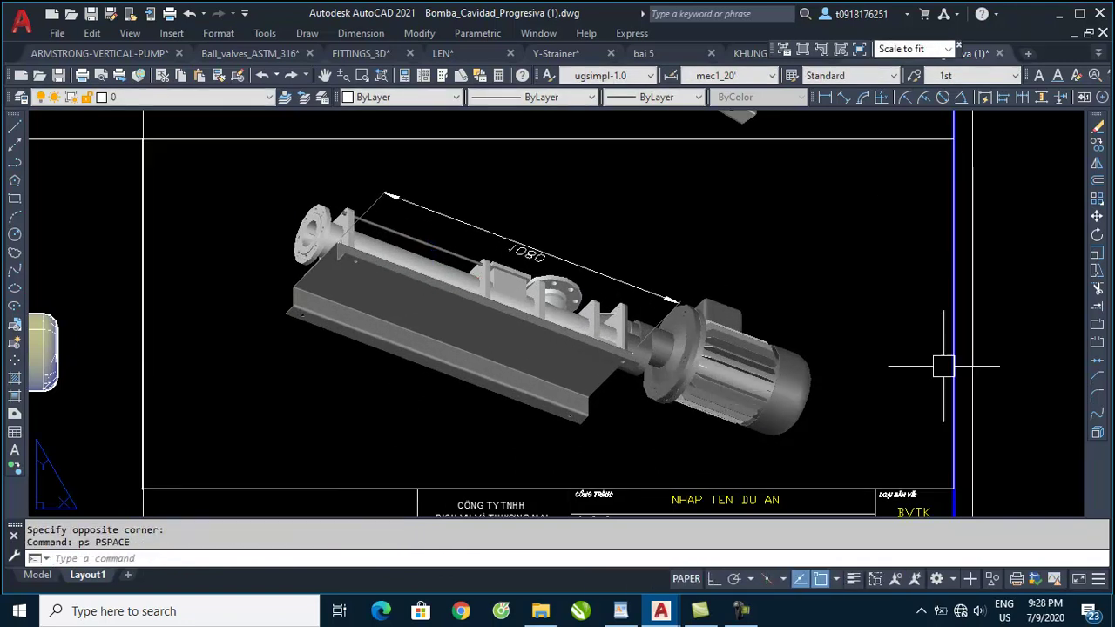
- Window-zoom the upper-left viewport so the pump fills it, then return to paper space
scroll(1000, 347, "down", 4)
scroll(559, 347, "up", 2)
scroll(471, 258, "up", 2)
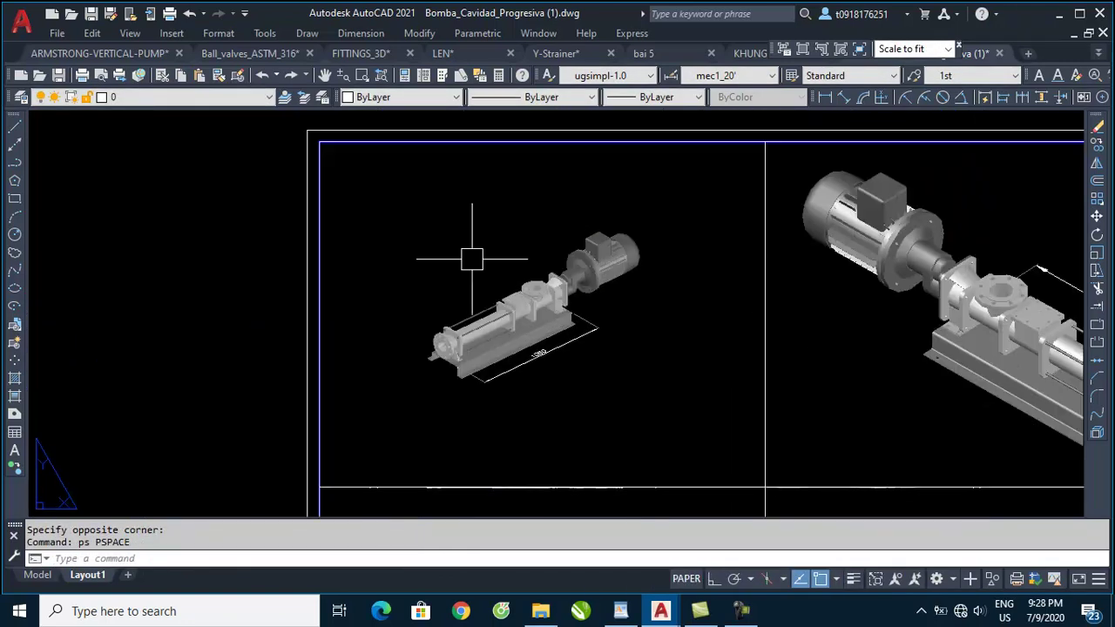
left_click(541, 373)
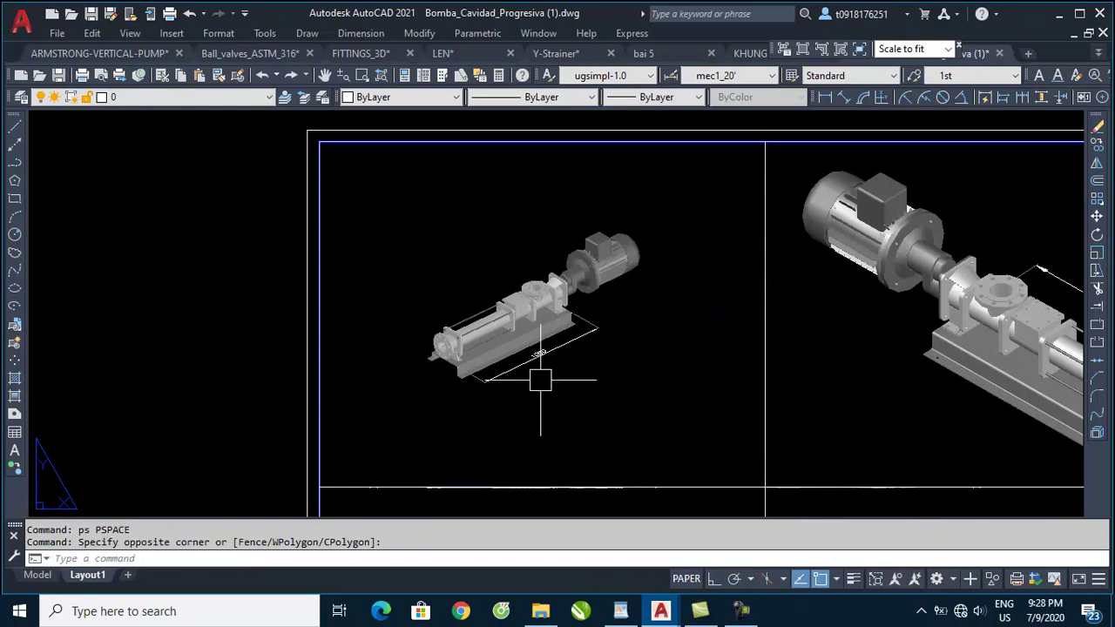
double_click(540, 380)
key("Return")
left_click(406, 216)
left_click(649, 399)
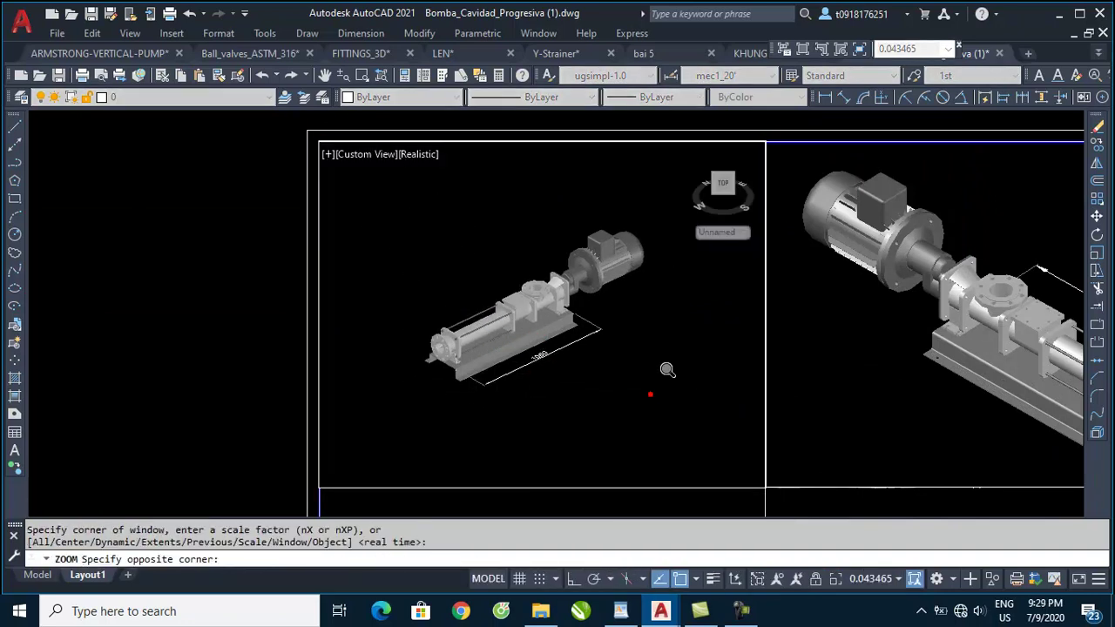
type("ps")
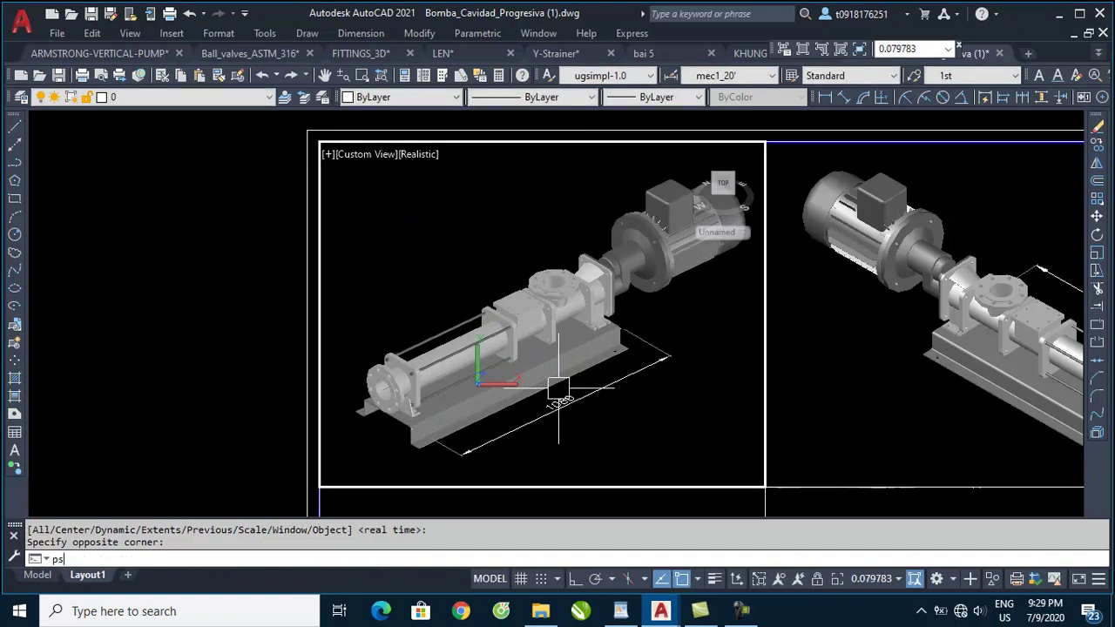
key("Return")
scroll(366, 252, "down", 4)
scroll(470, 362, "up", 2)
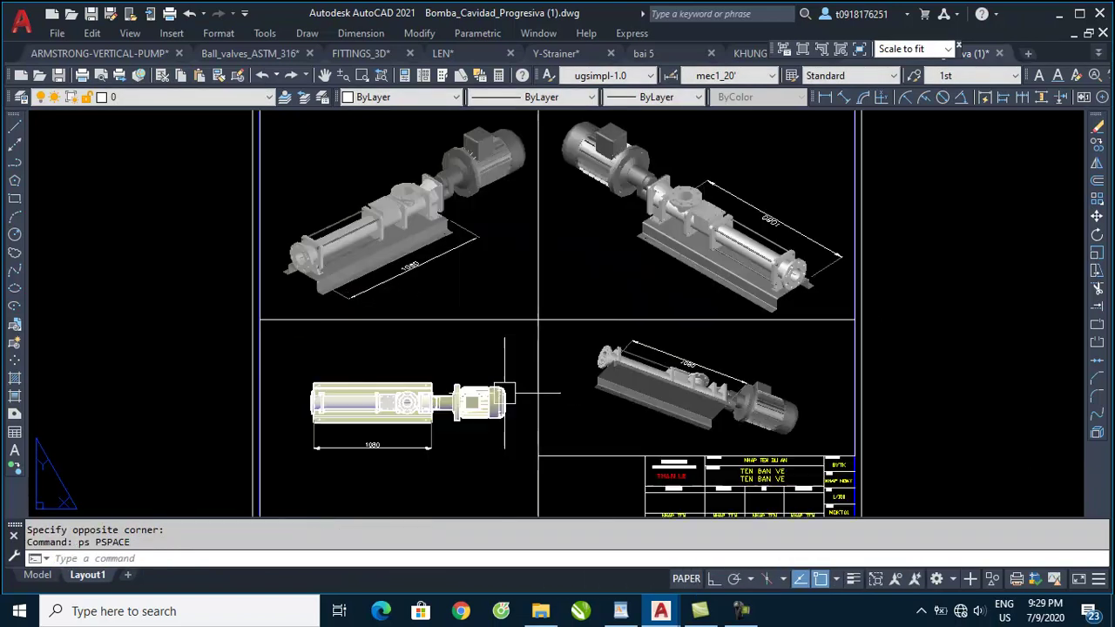
scroll(467, 358, "down", 2)
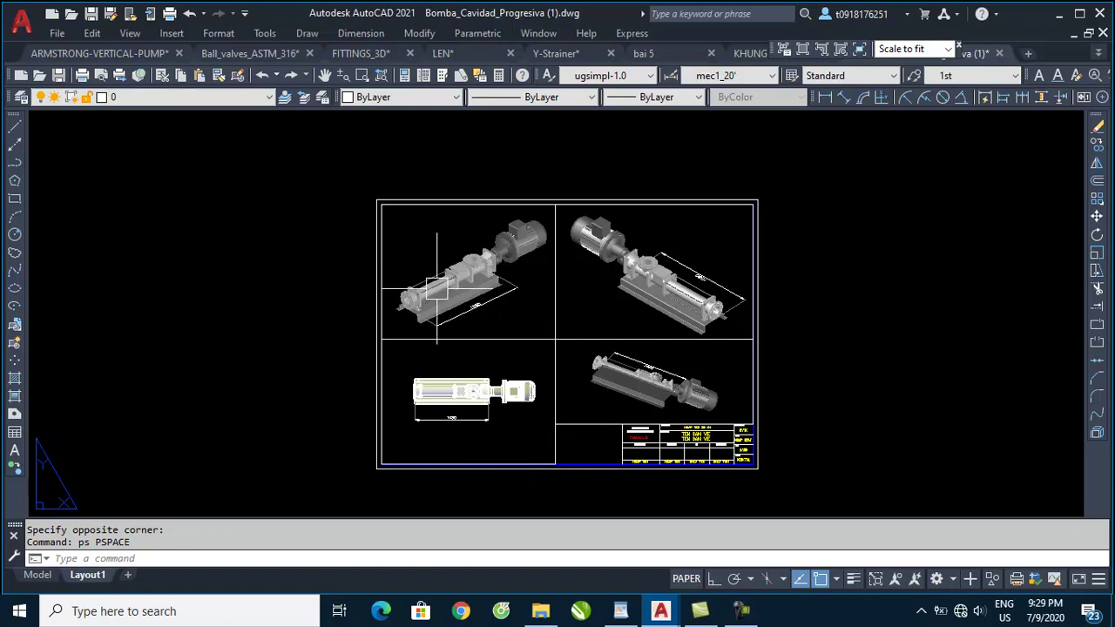
- Start plotting Layout1 and select DWG To PDF.pc3 as the plotter
key("ctrl+p")
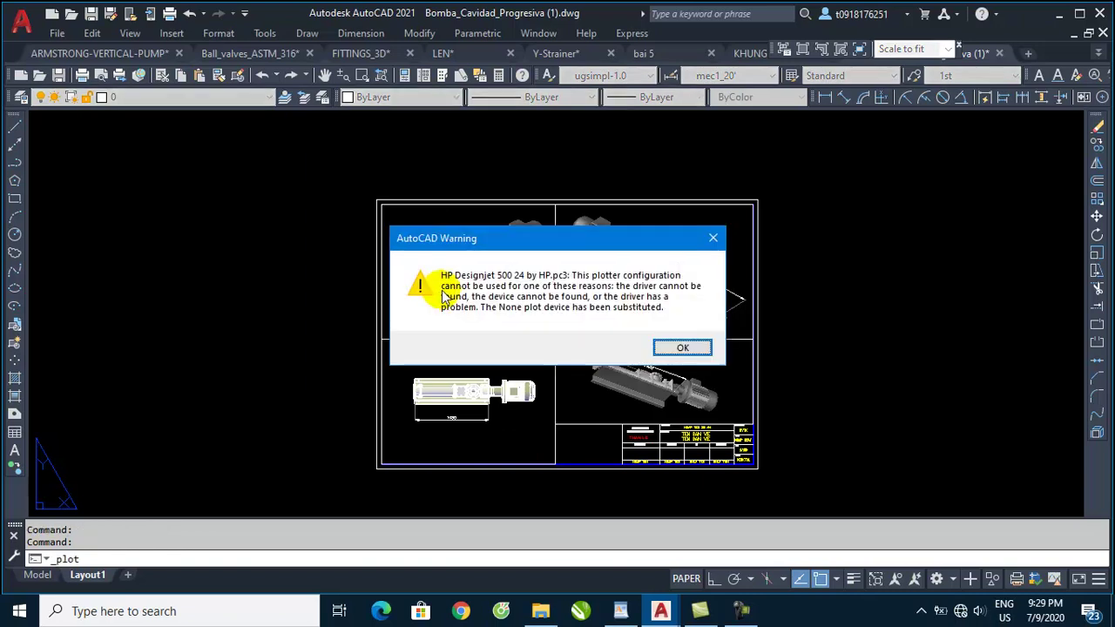
left_click(679, 345)
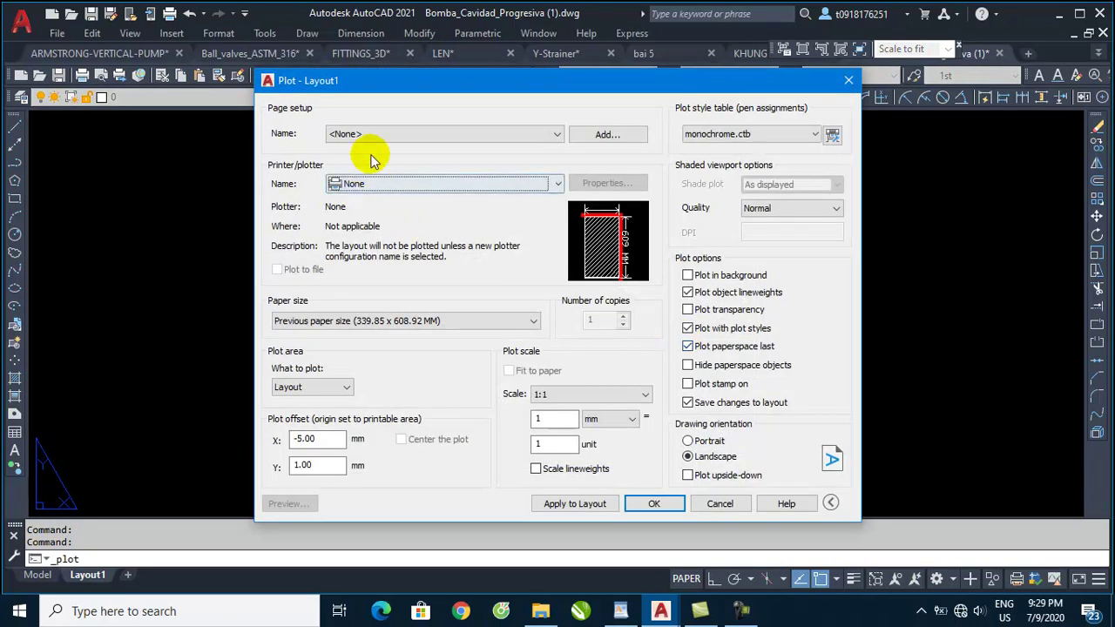
left_click(381, 134)
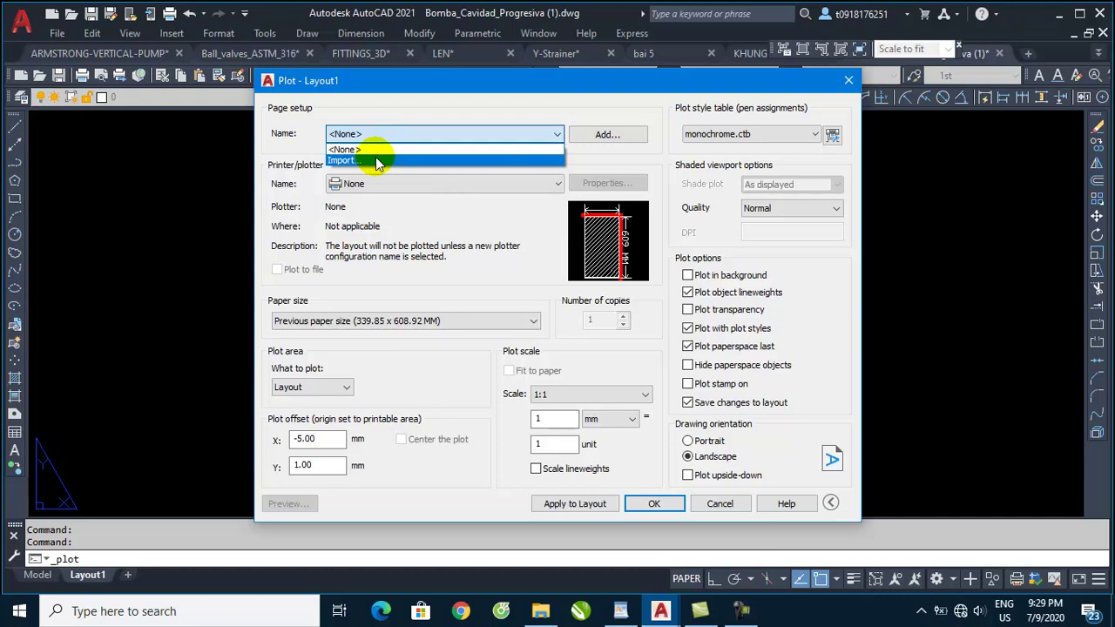
left_click(381, 187)
left_click(384, 184)
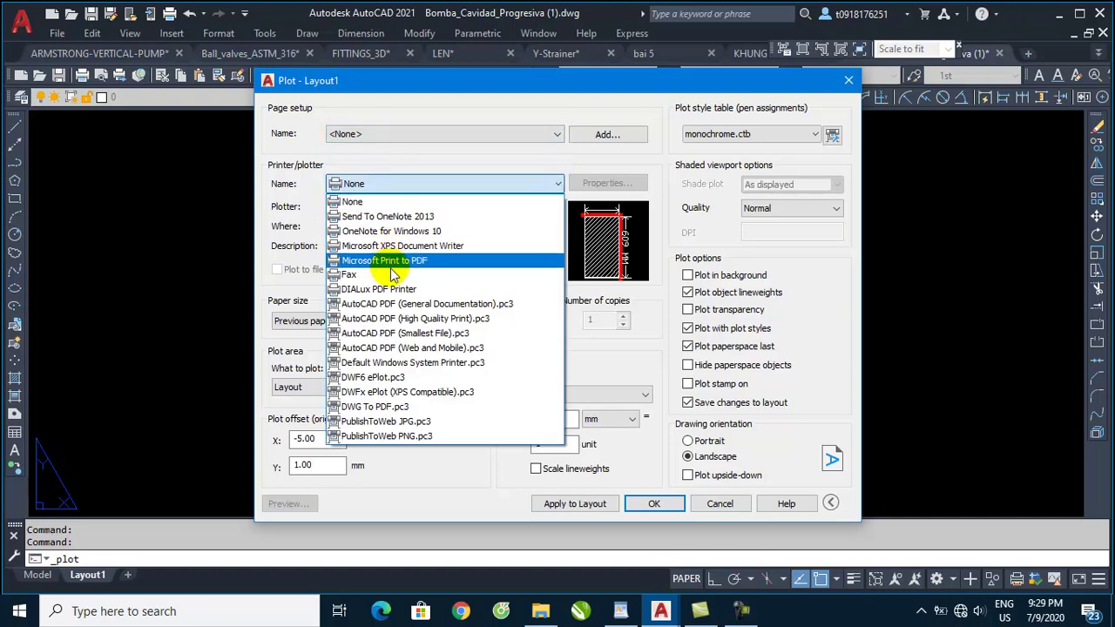
left_click(392, 407)
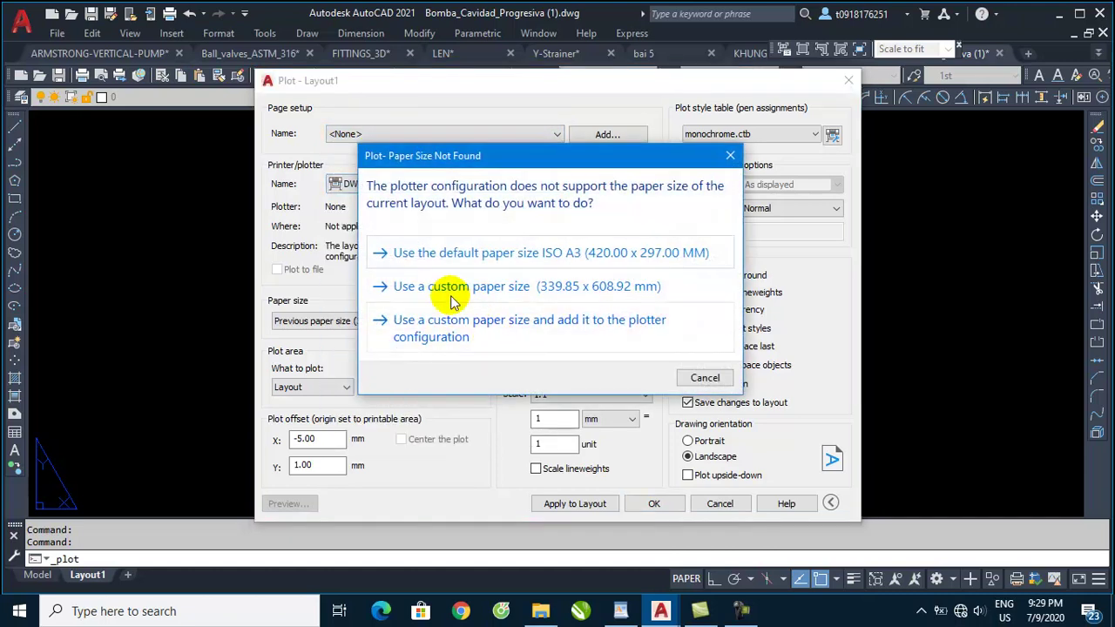
left_click(731, 158)
left_click(365, 183)
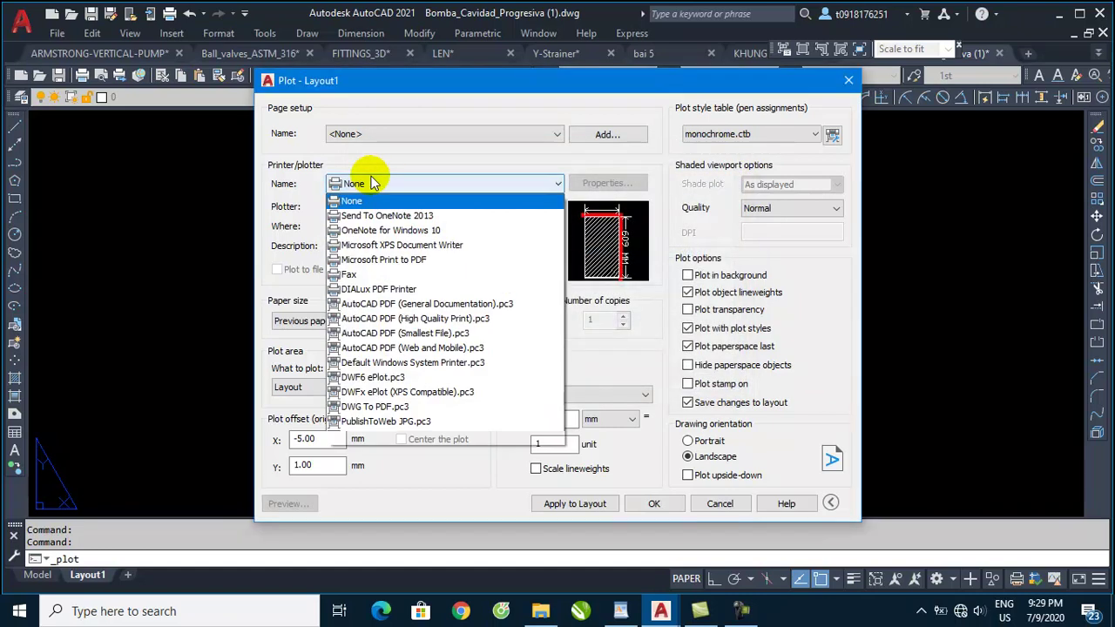
left_click(415, 410)
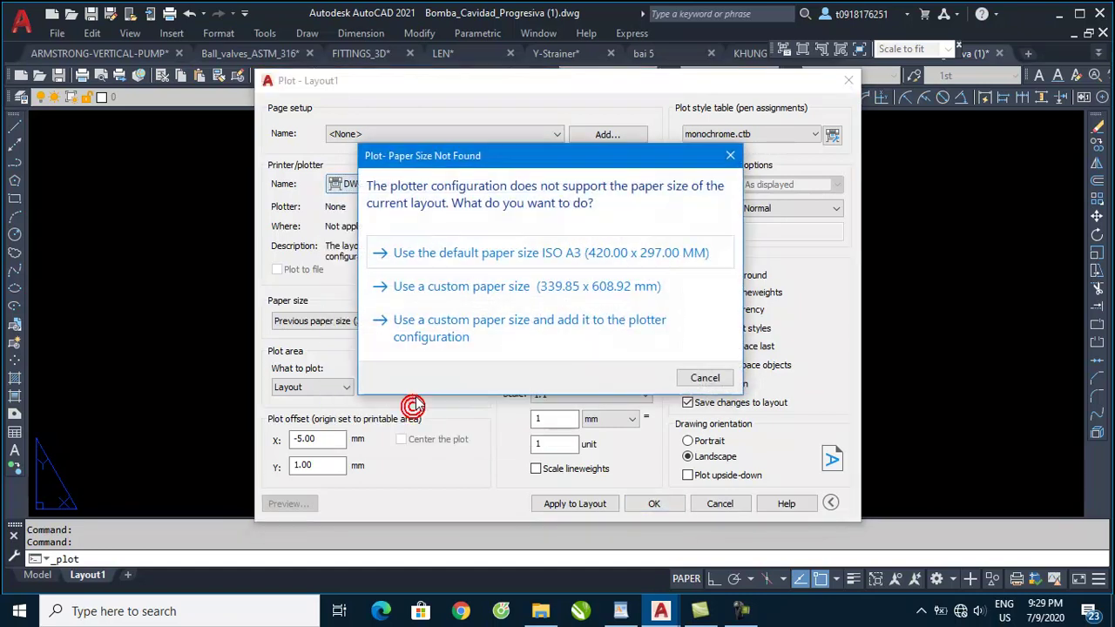
left_click(457, 254)
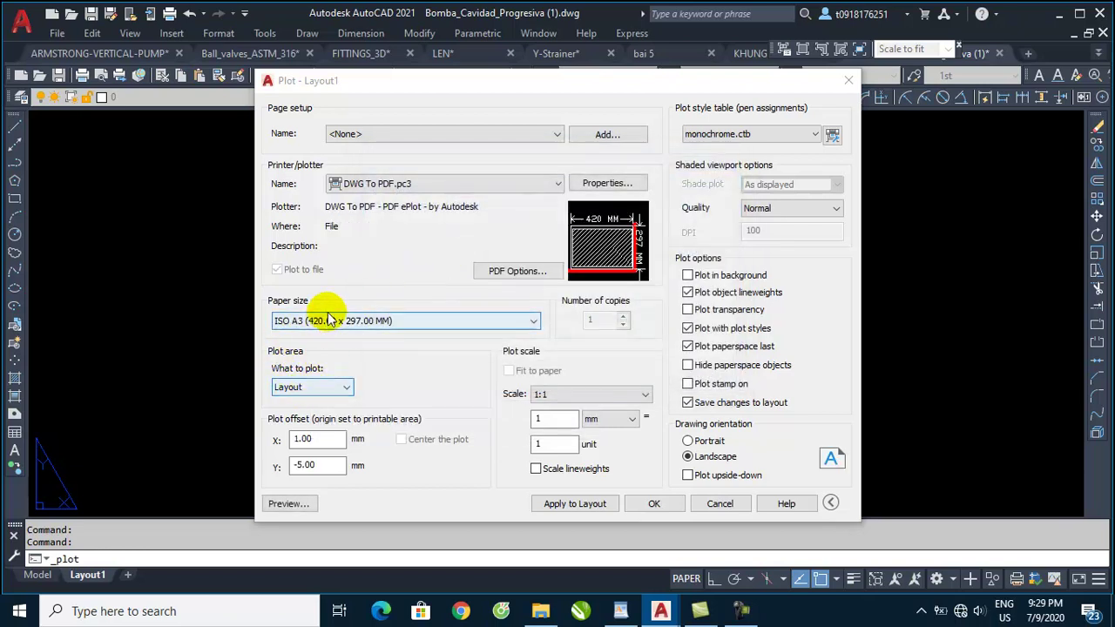
- Choose ISO full bleed A4 (297 x 210 MM) paper and set What to plot to Window
left_click(331, 320)
scroll(361, 122, "up", 2)
scroll(352, 190, "up", 2)
scroll(344, 170, "up", 3)
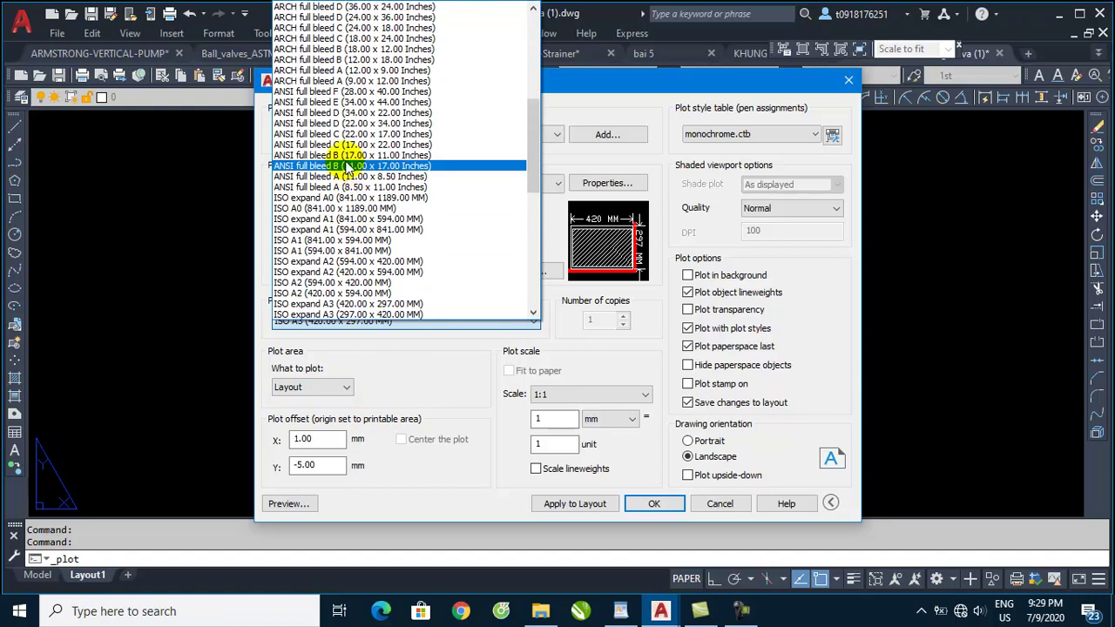
scroll(337, 145, "up", 3)
scroll(349, 117, "up", 2)
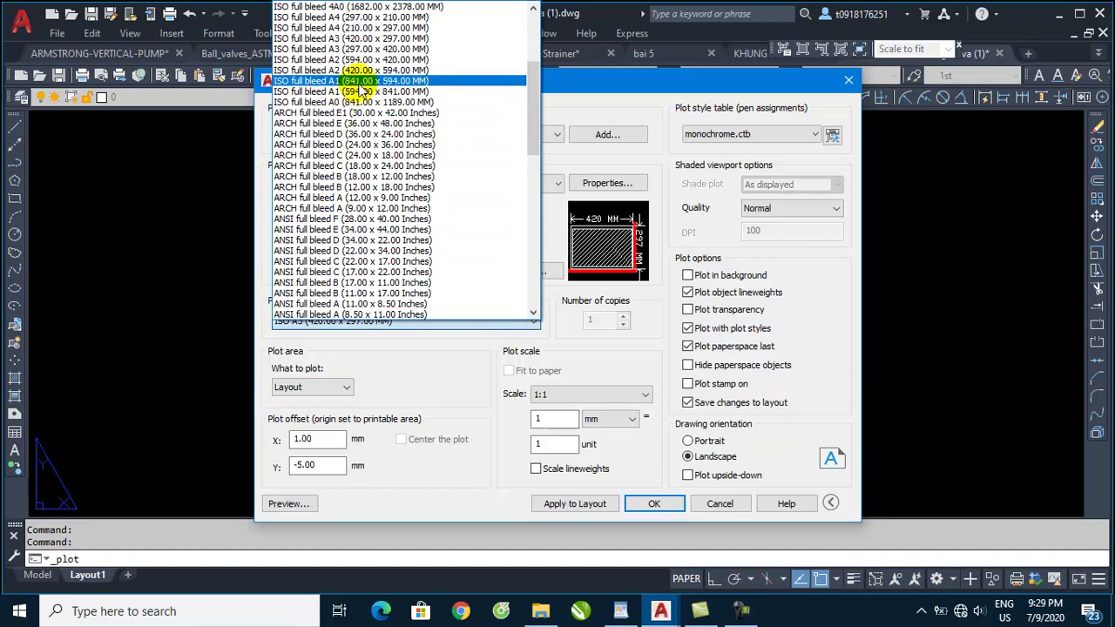
scroll(357, 92, "up", 1)
scroll(367, 65, "up", 1)
scroll(373, 54, "up", 1)
scroll(374, 57, "up", 2)
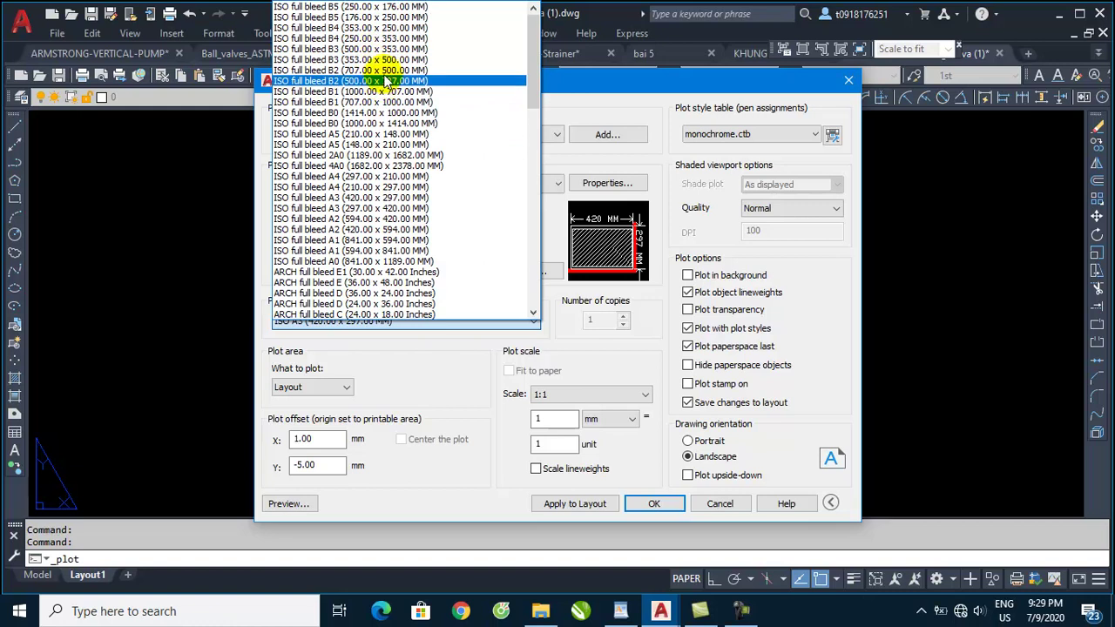
left_click(381, 177)
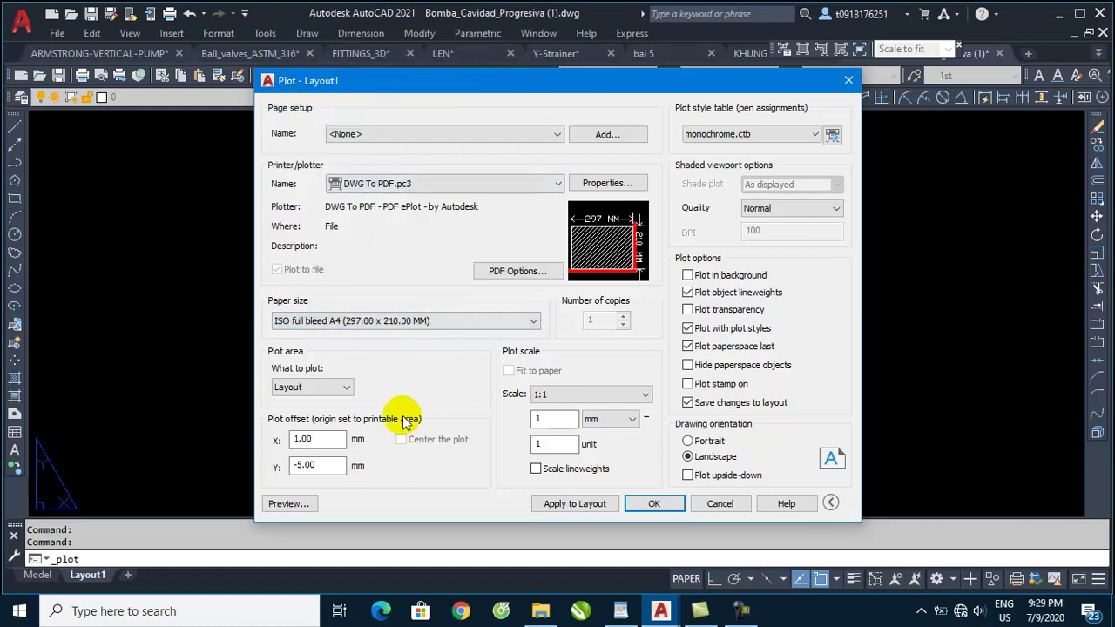
left_click(314, 388)
left_click(289, 434)
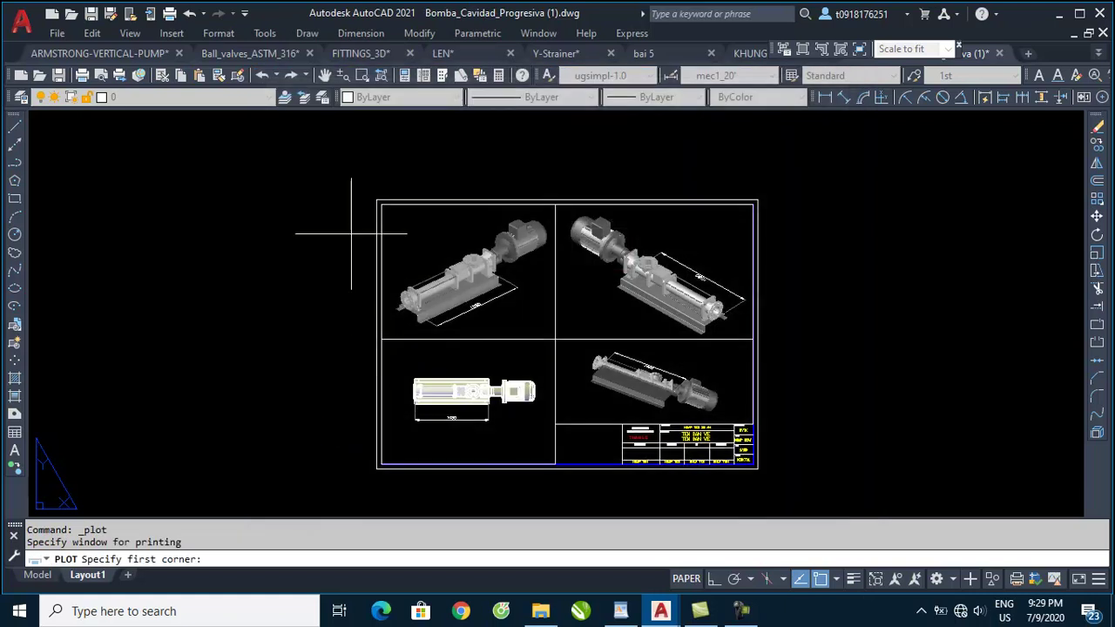
- Pick the plot window around the whole layout sheet, keeping the monochrome.ctb plot style
left_click(377, 200)
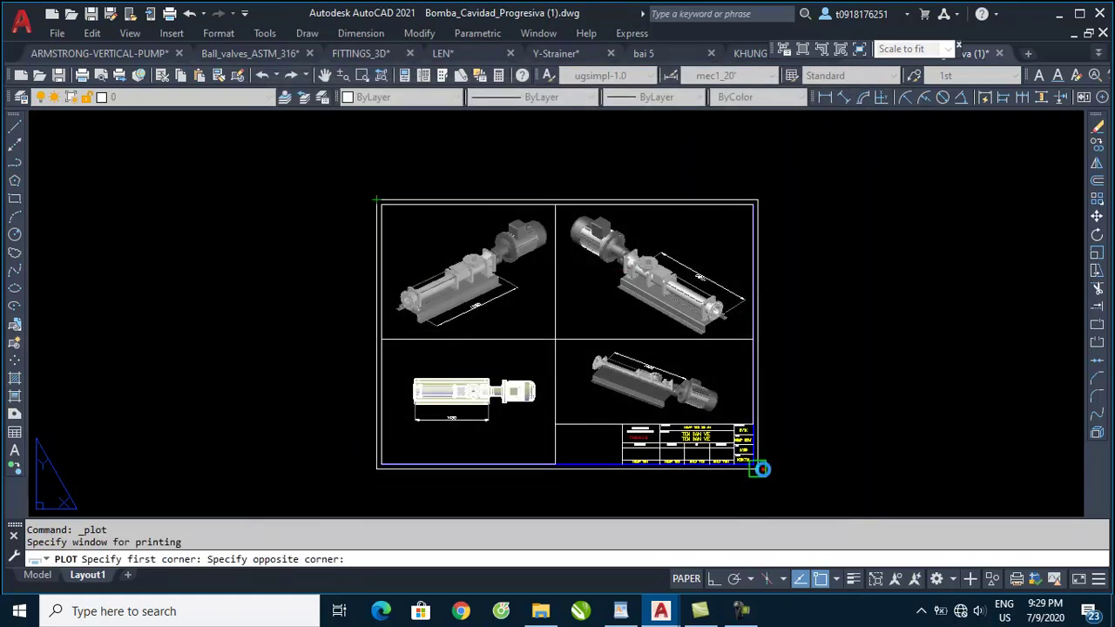
left_click(758, 467)
left_click(776, 184)
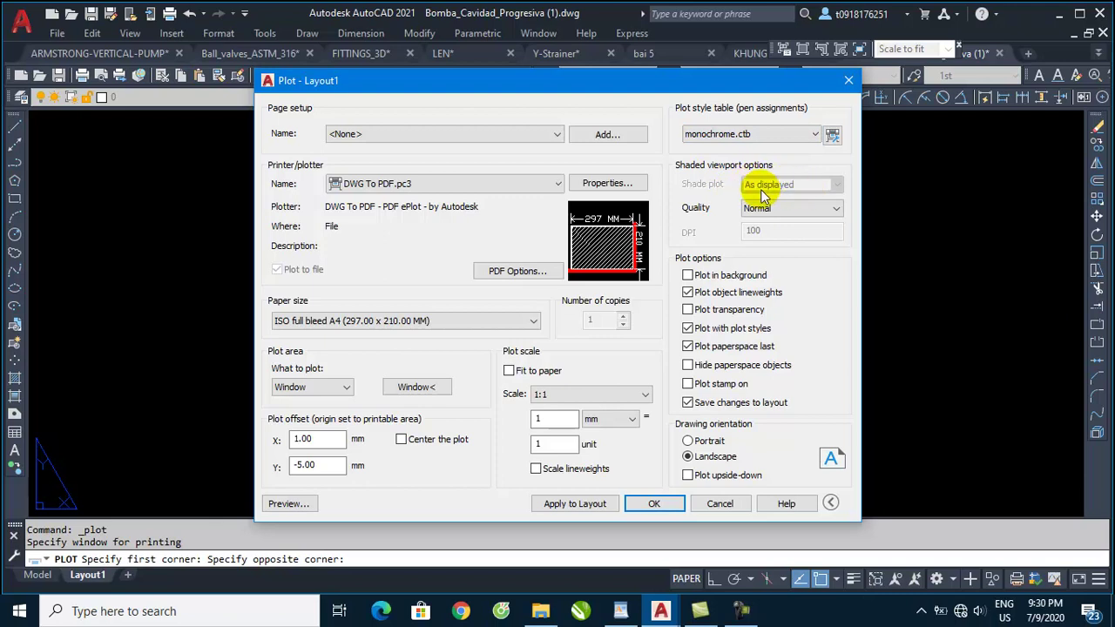
left_click(720, 135)
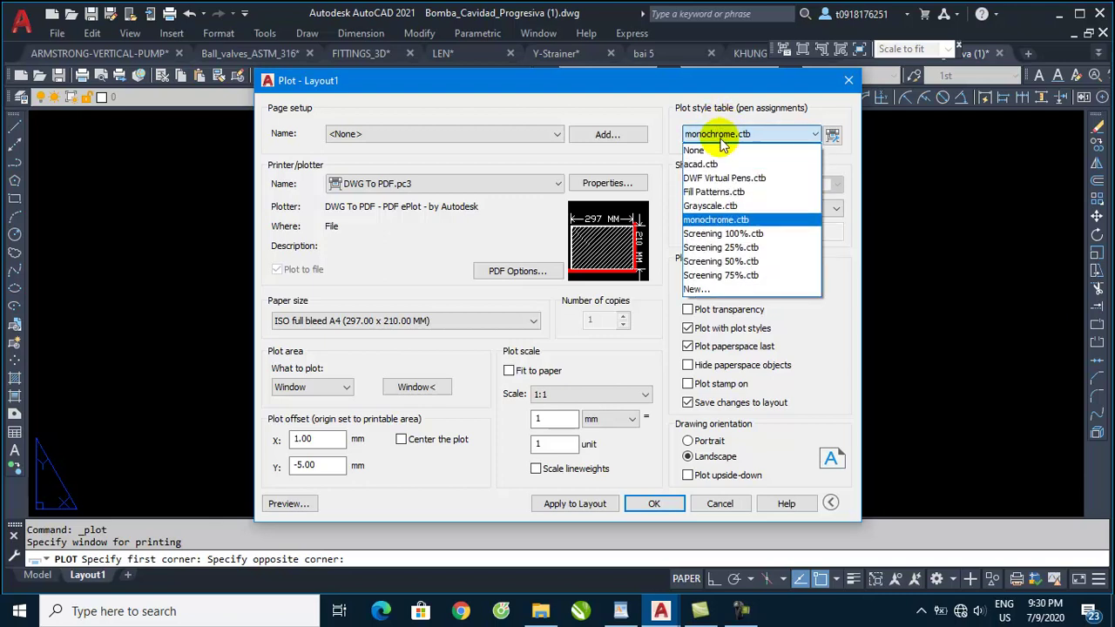
left_click(671, 165)
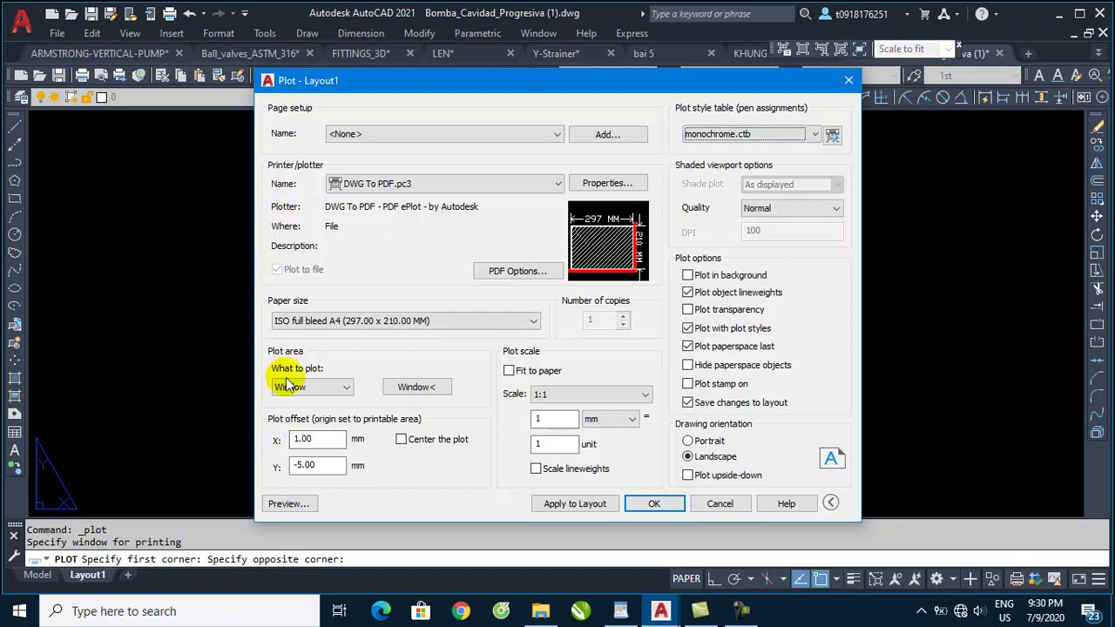
- Preview the four pump views and title block on A4, then exit back to the Plot dialog
left_click(281, 505)
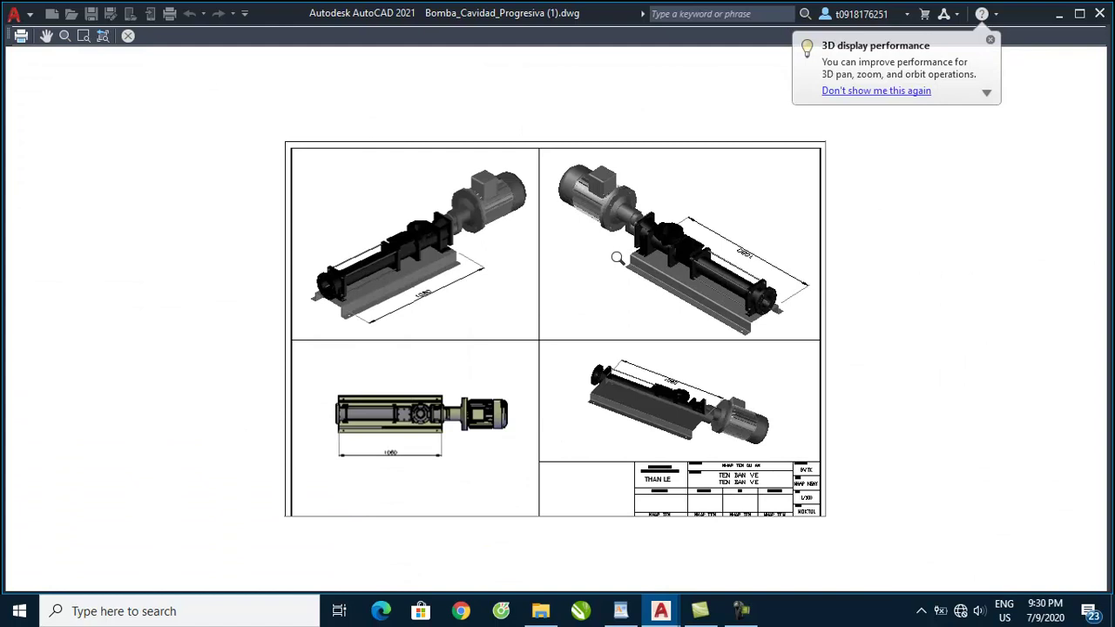
right_click(613, 233)
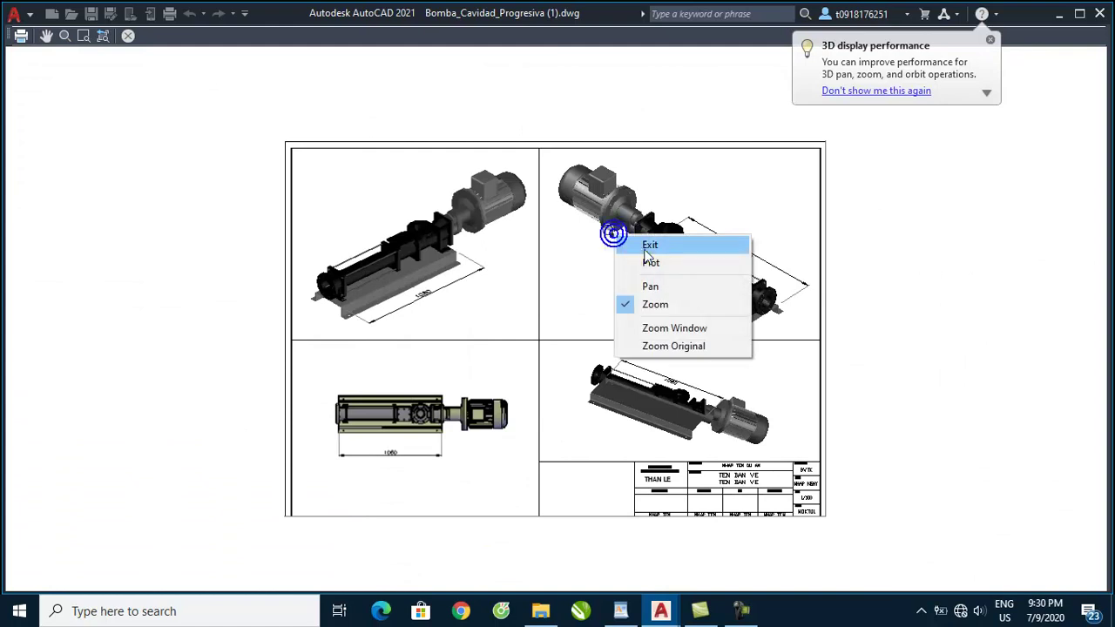
left_click(649, 247)
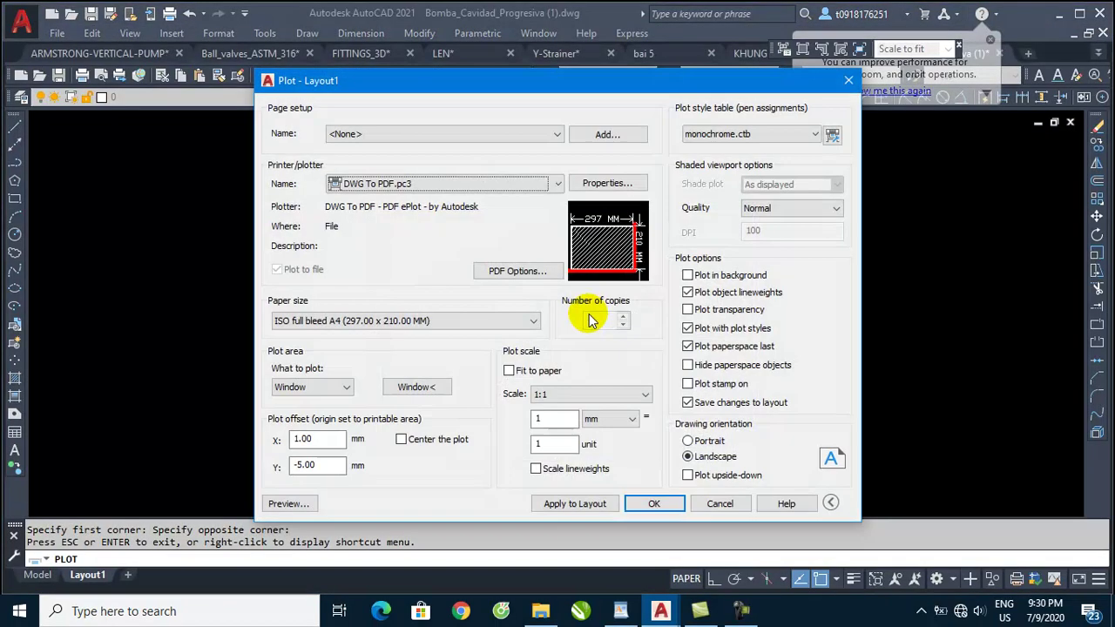
- Turn on Center the plot and Fit to paper for the A4 sheet
left_click(401, 440)
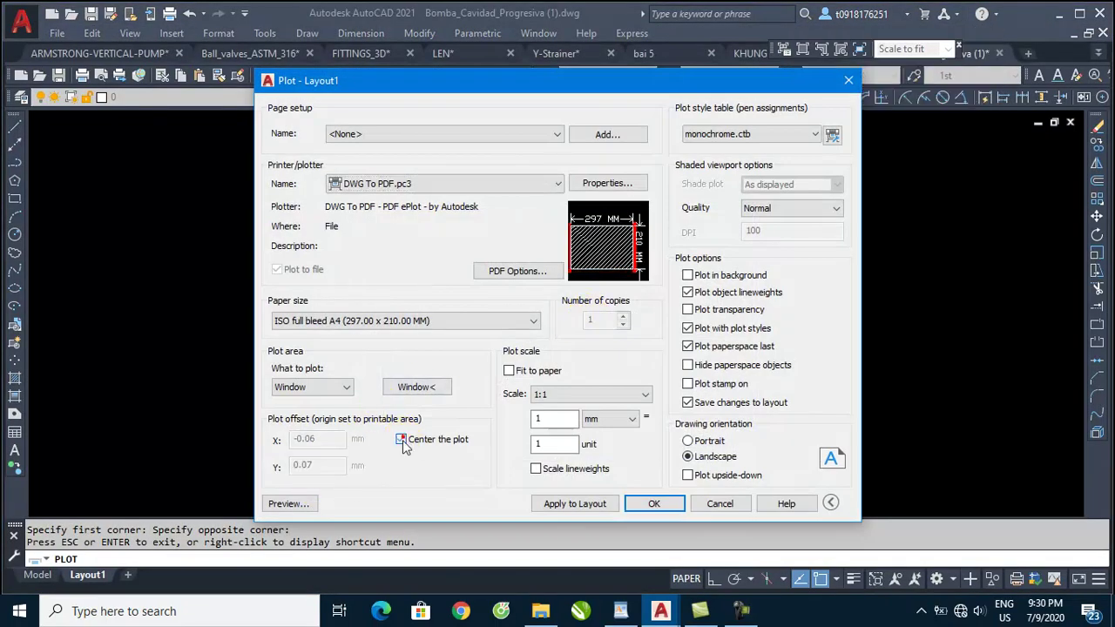
left_click(509, 370)
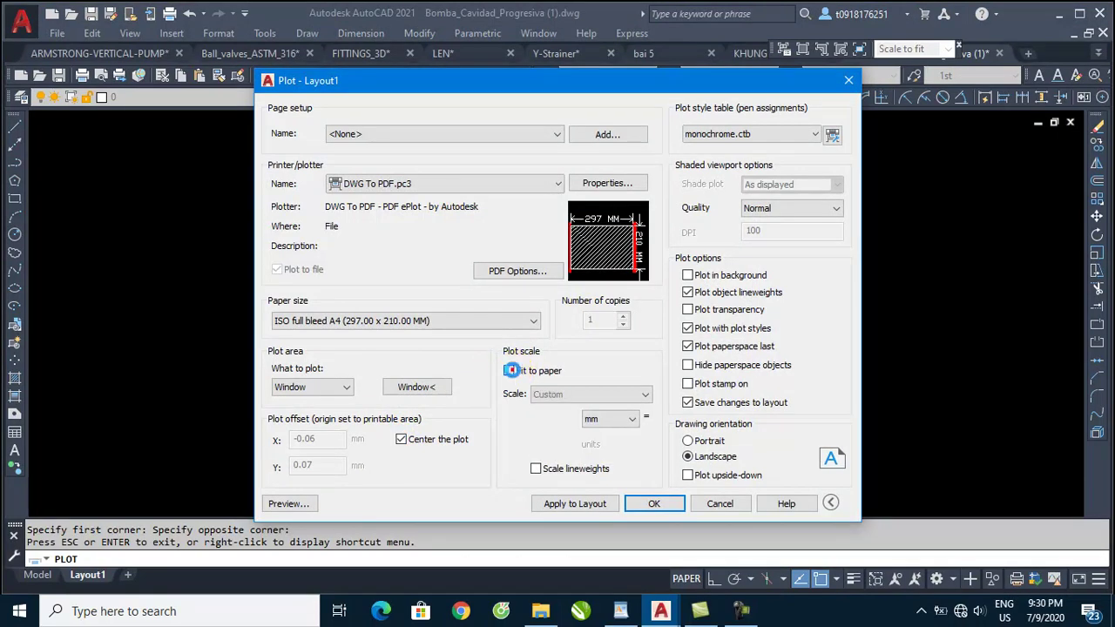
left_click(402, 440)
left_click(401, 441)
left_click(765, 208)
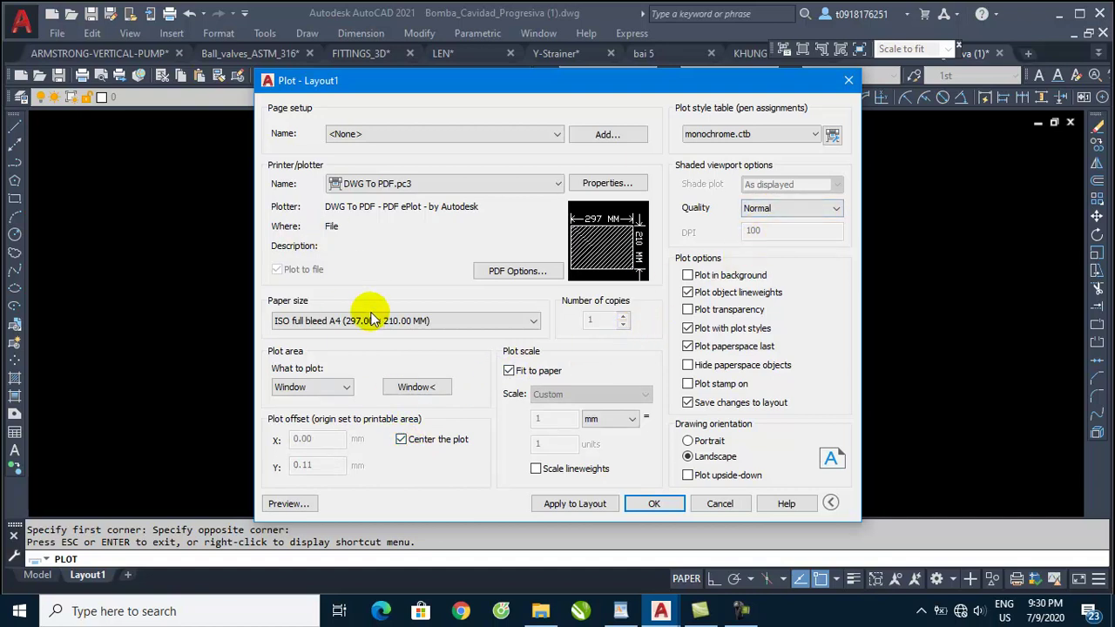
- Inspect the plot preview up close, then plot the sheet from the preview
left_click(296, 504)
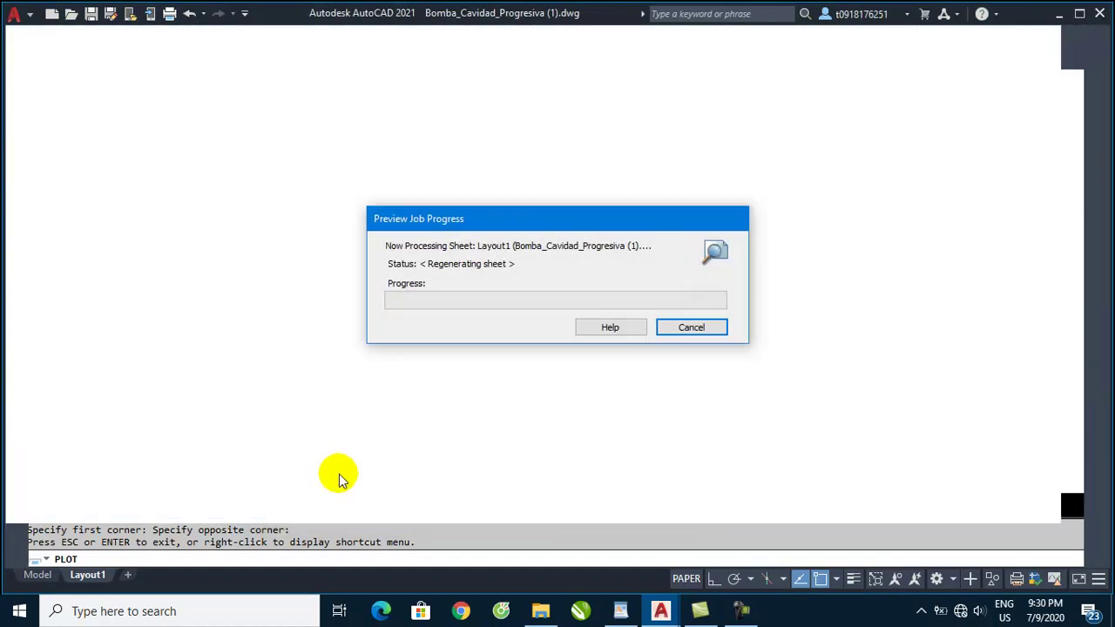
scroll(446, 247, "up", 2)
scroll(410, 283, "down", 2)
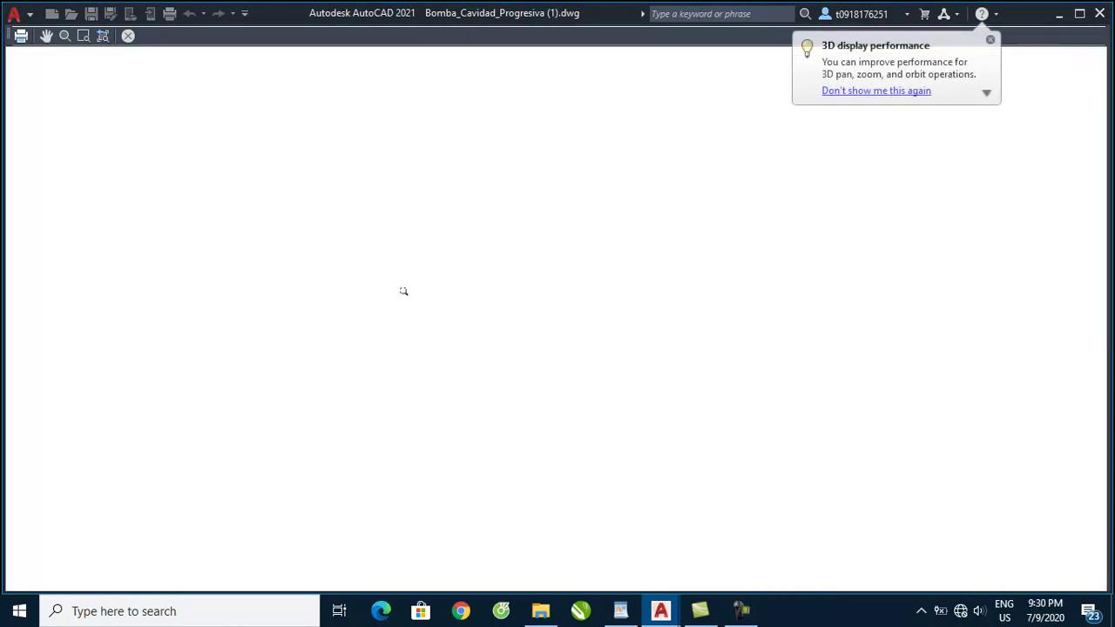
scroll(715, 271, "up", 2)
middle_click_drag(751, 268, 676, 276)
scroll(676, 276, "down", 3)
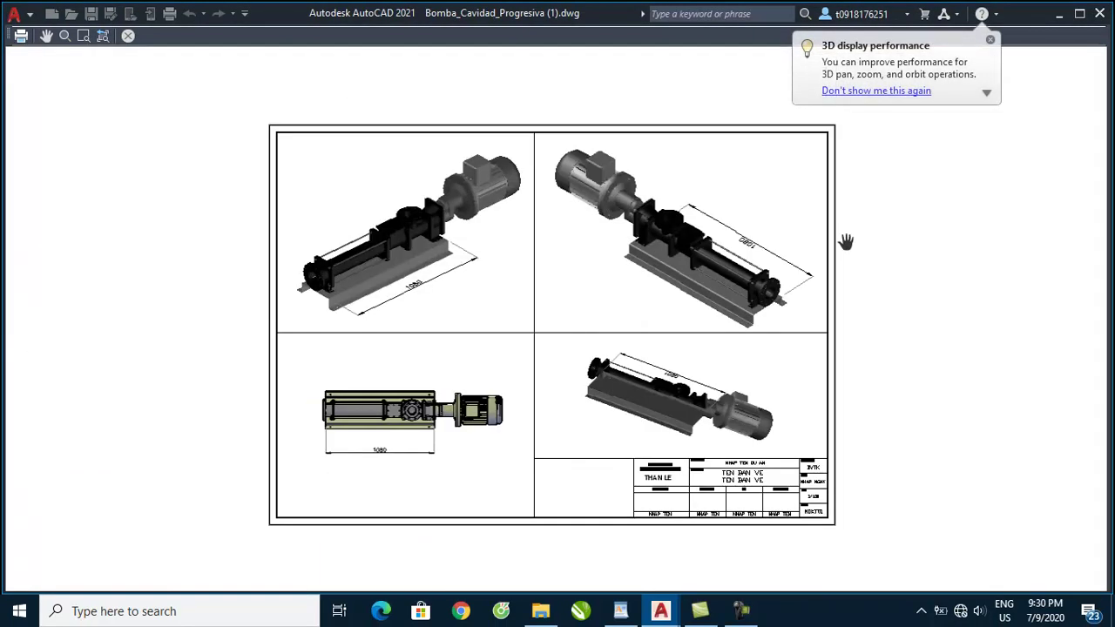
scroll(659, 294, "down", 1)
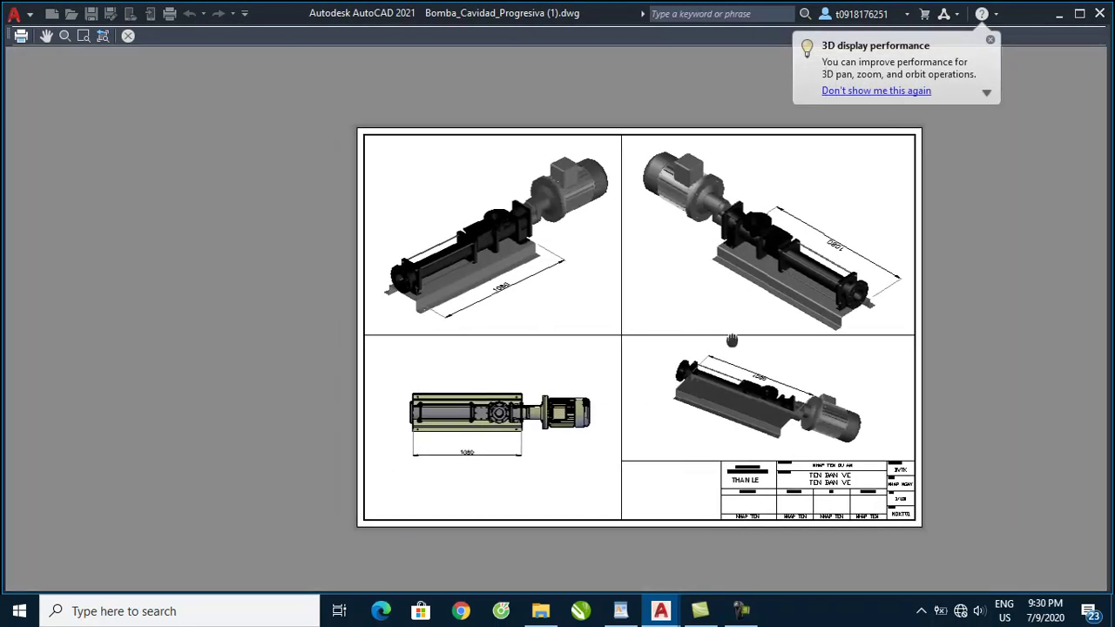
left_click_drag(735, 341, 635, 341)
scroll(447, 196, "up", 2)
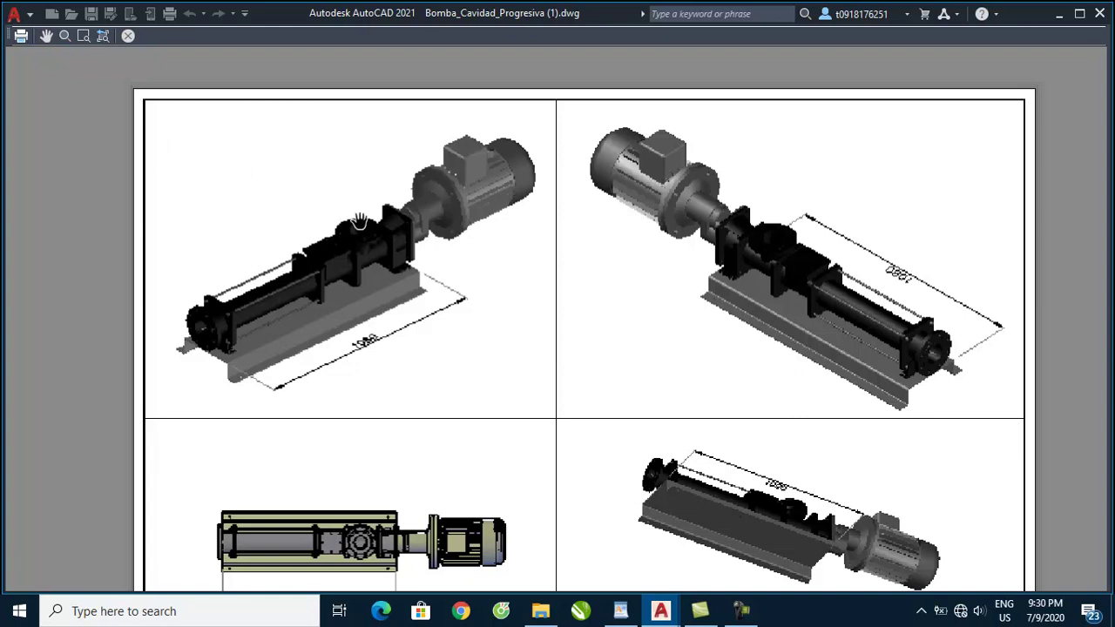
scroll(360, 223, "down", 3)
right_click(601, 254)
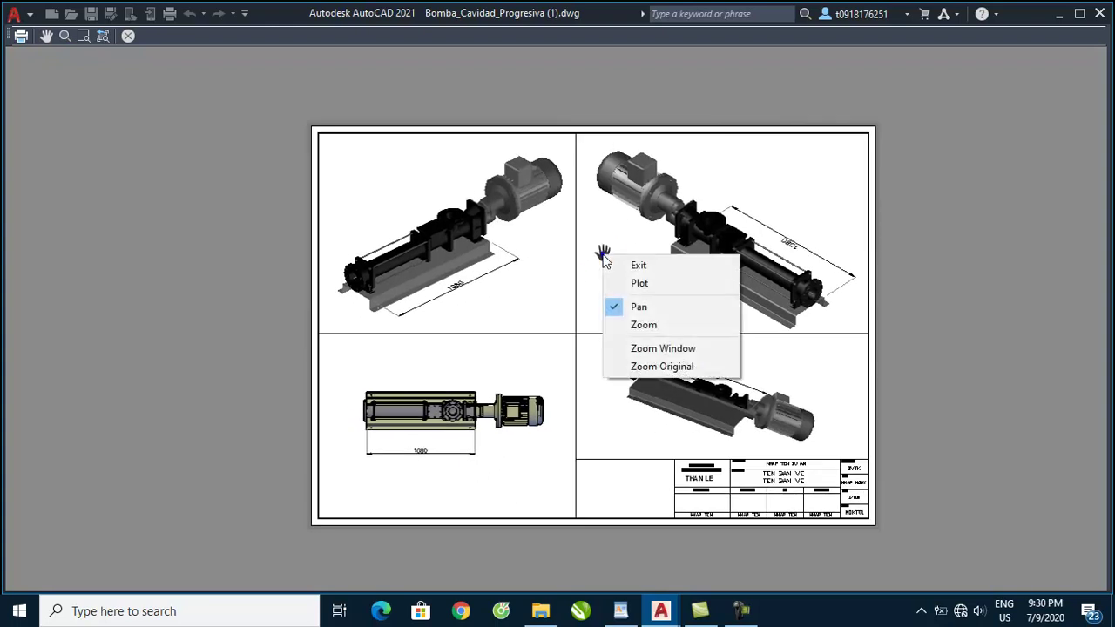
left_click(639, 283)
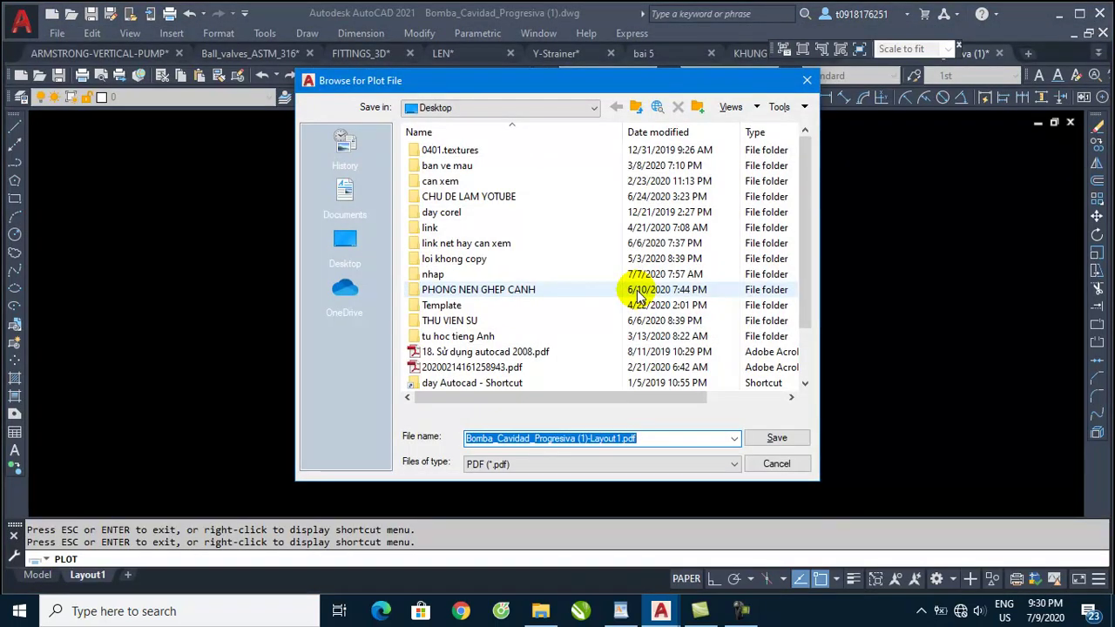
- Save the plotted PDF on the Desktop under the name 3d2
type("3d2")
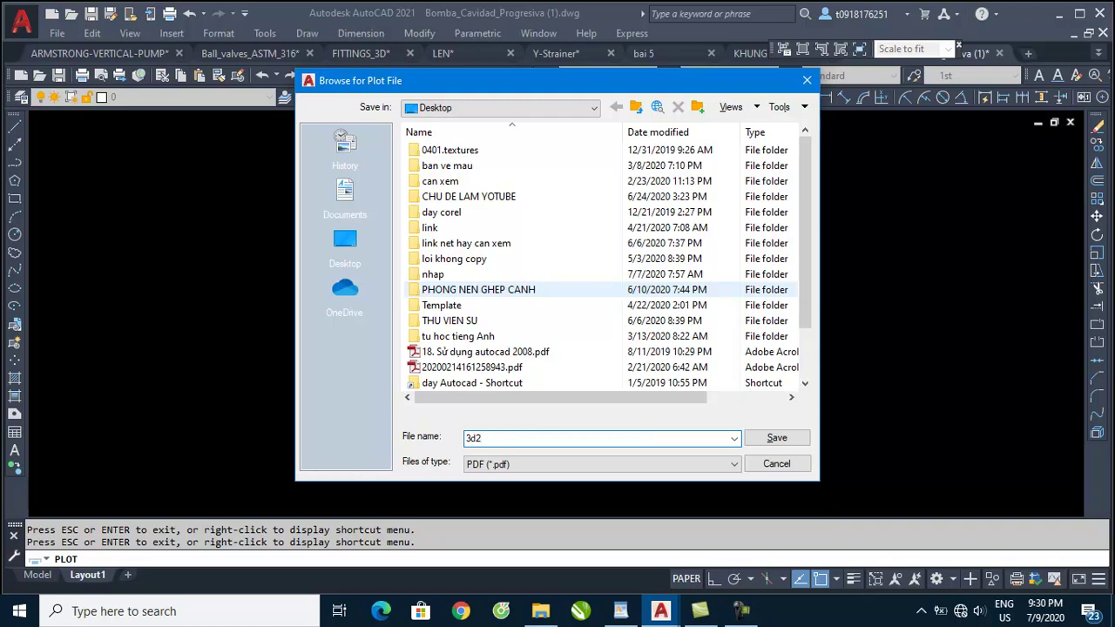
key("Return")
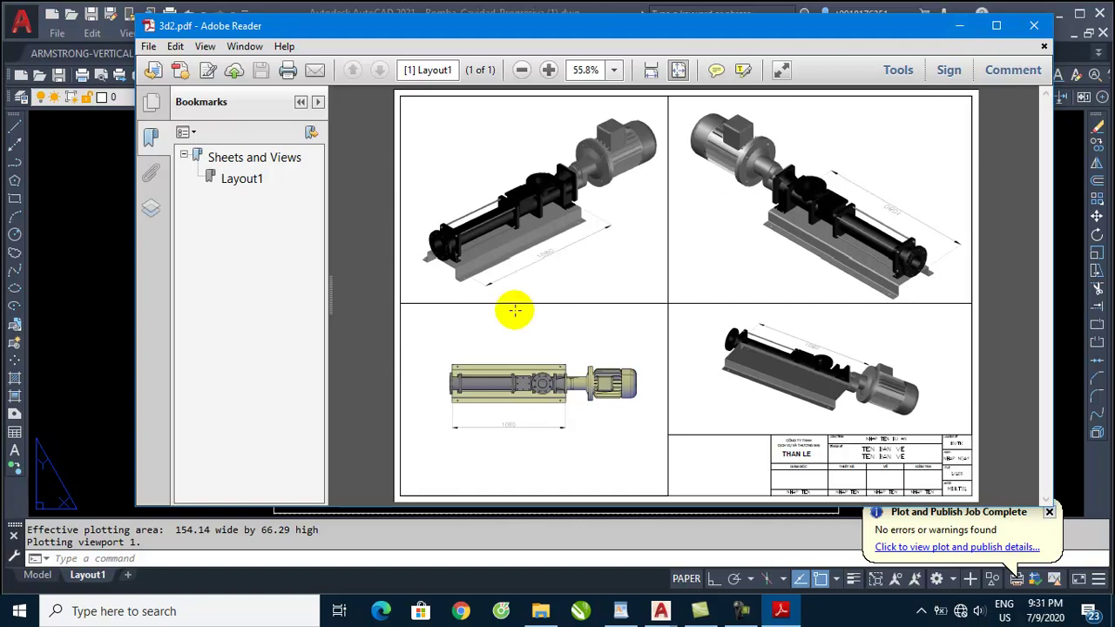
- Minimize Adobe Reader showing 3d2.pdf to return to AutoCAD
left_click(961, 26)
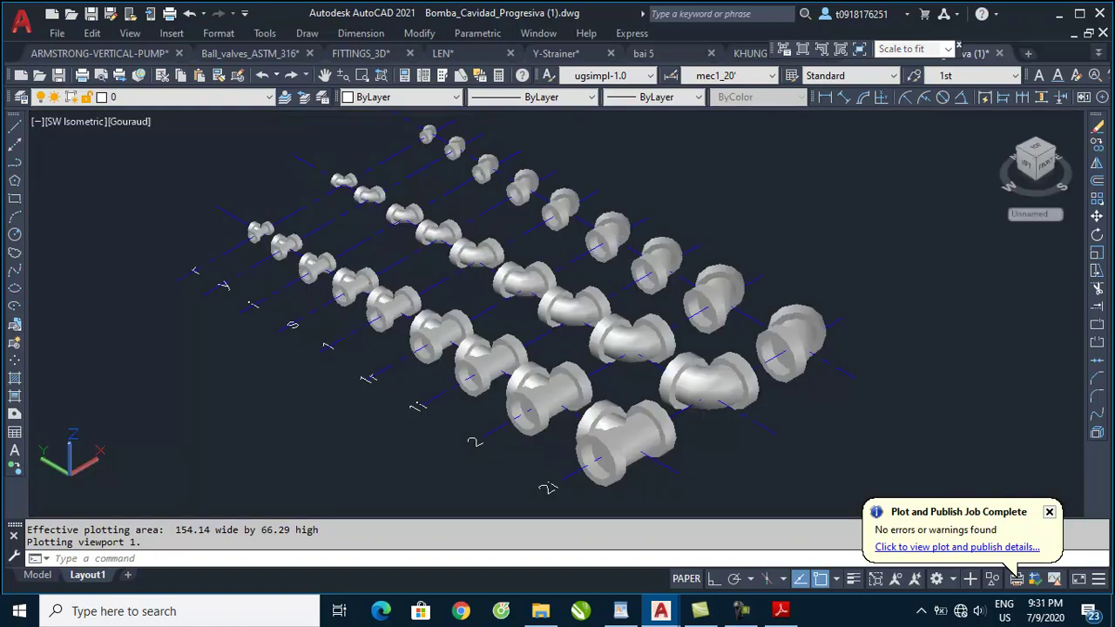
- Cycle through the open drawing tabs with Ctrl+Tab toward bai 5.dwg
key("ctrl+Tab")
key("ctrl+Tab")
key("ctrl+Tab")
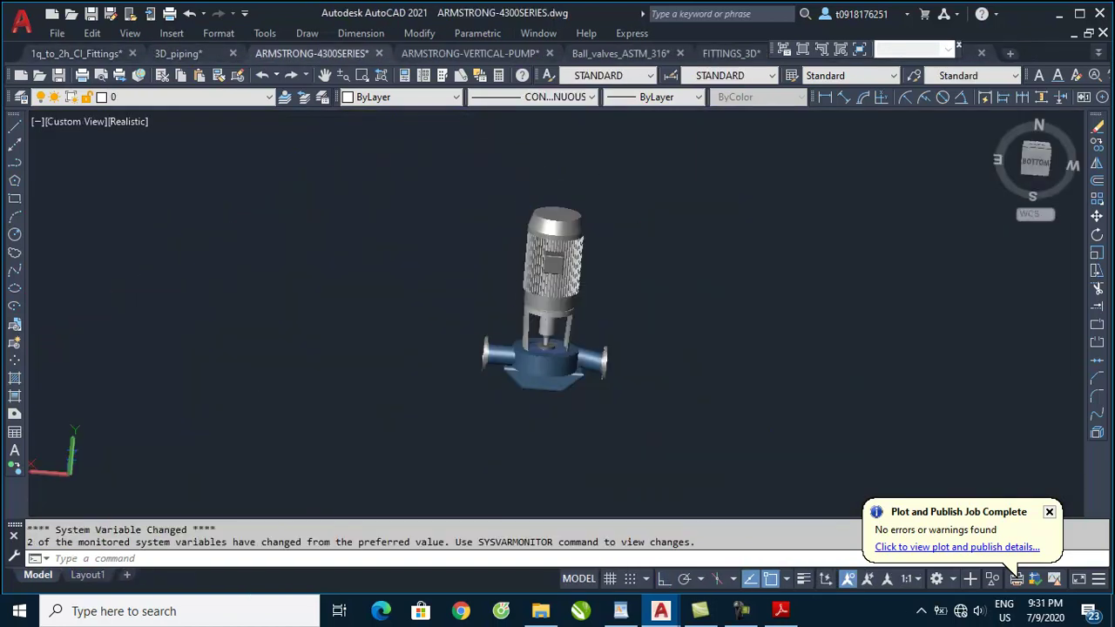
key("ctrl+Tab")
key("ctrl+Tab")
key("ctrl+Tab")
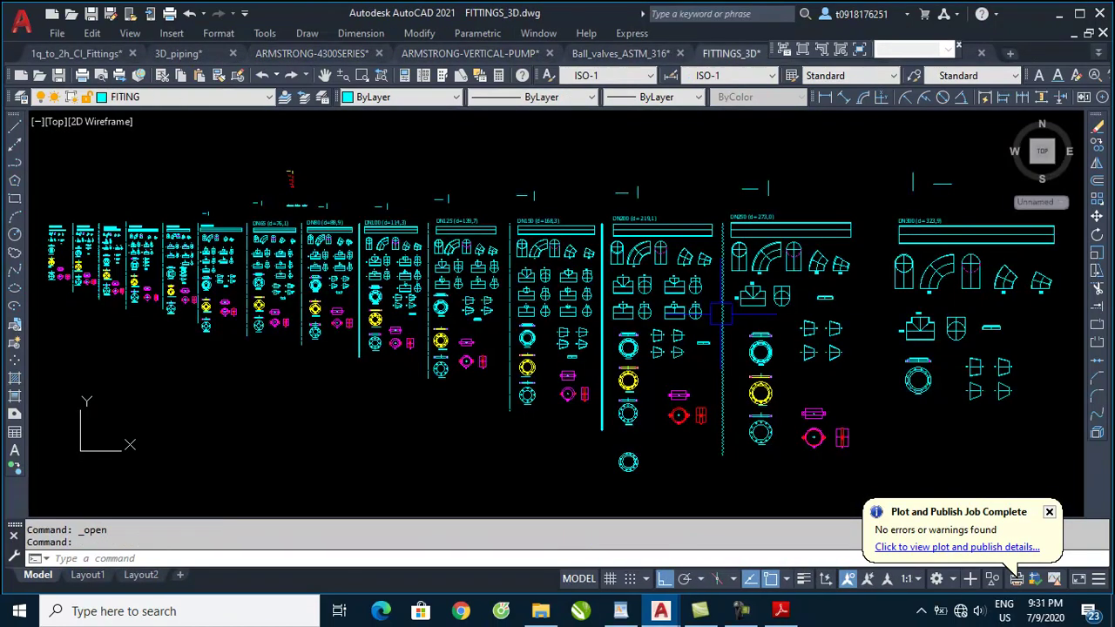
key("ctrl+Tab")
key("ctrl+Tab")
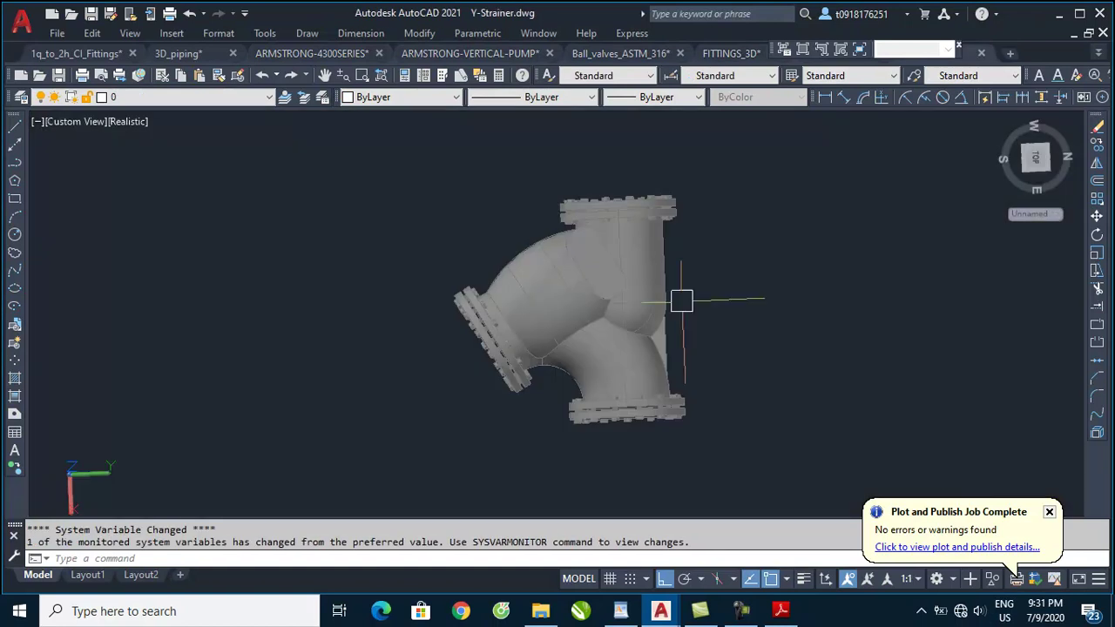
key("ctrl+Tab")
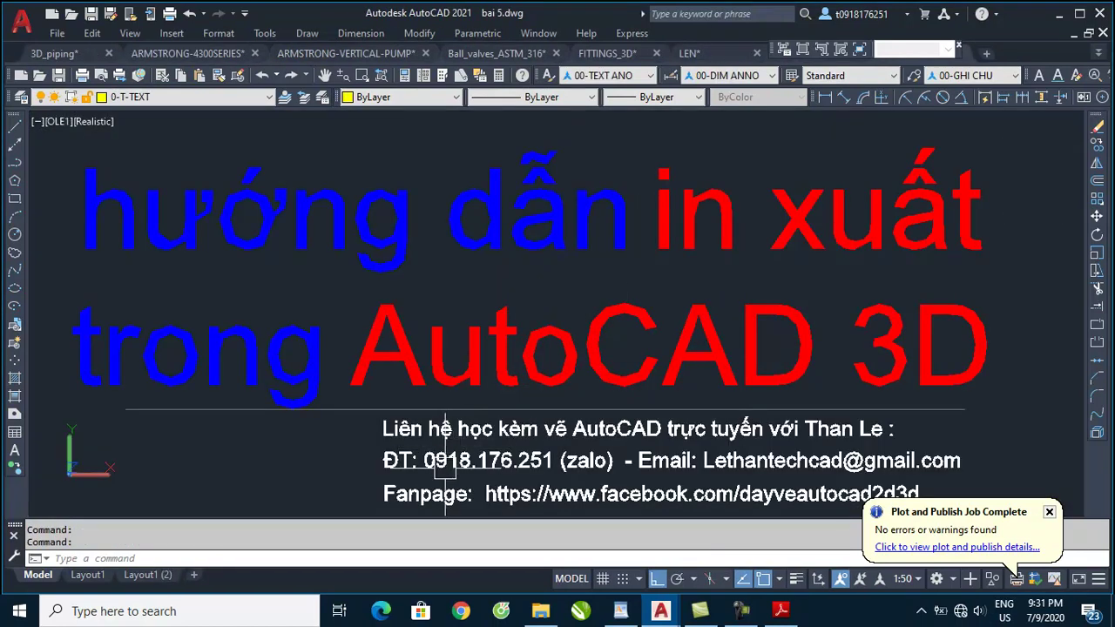